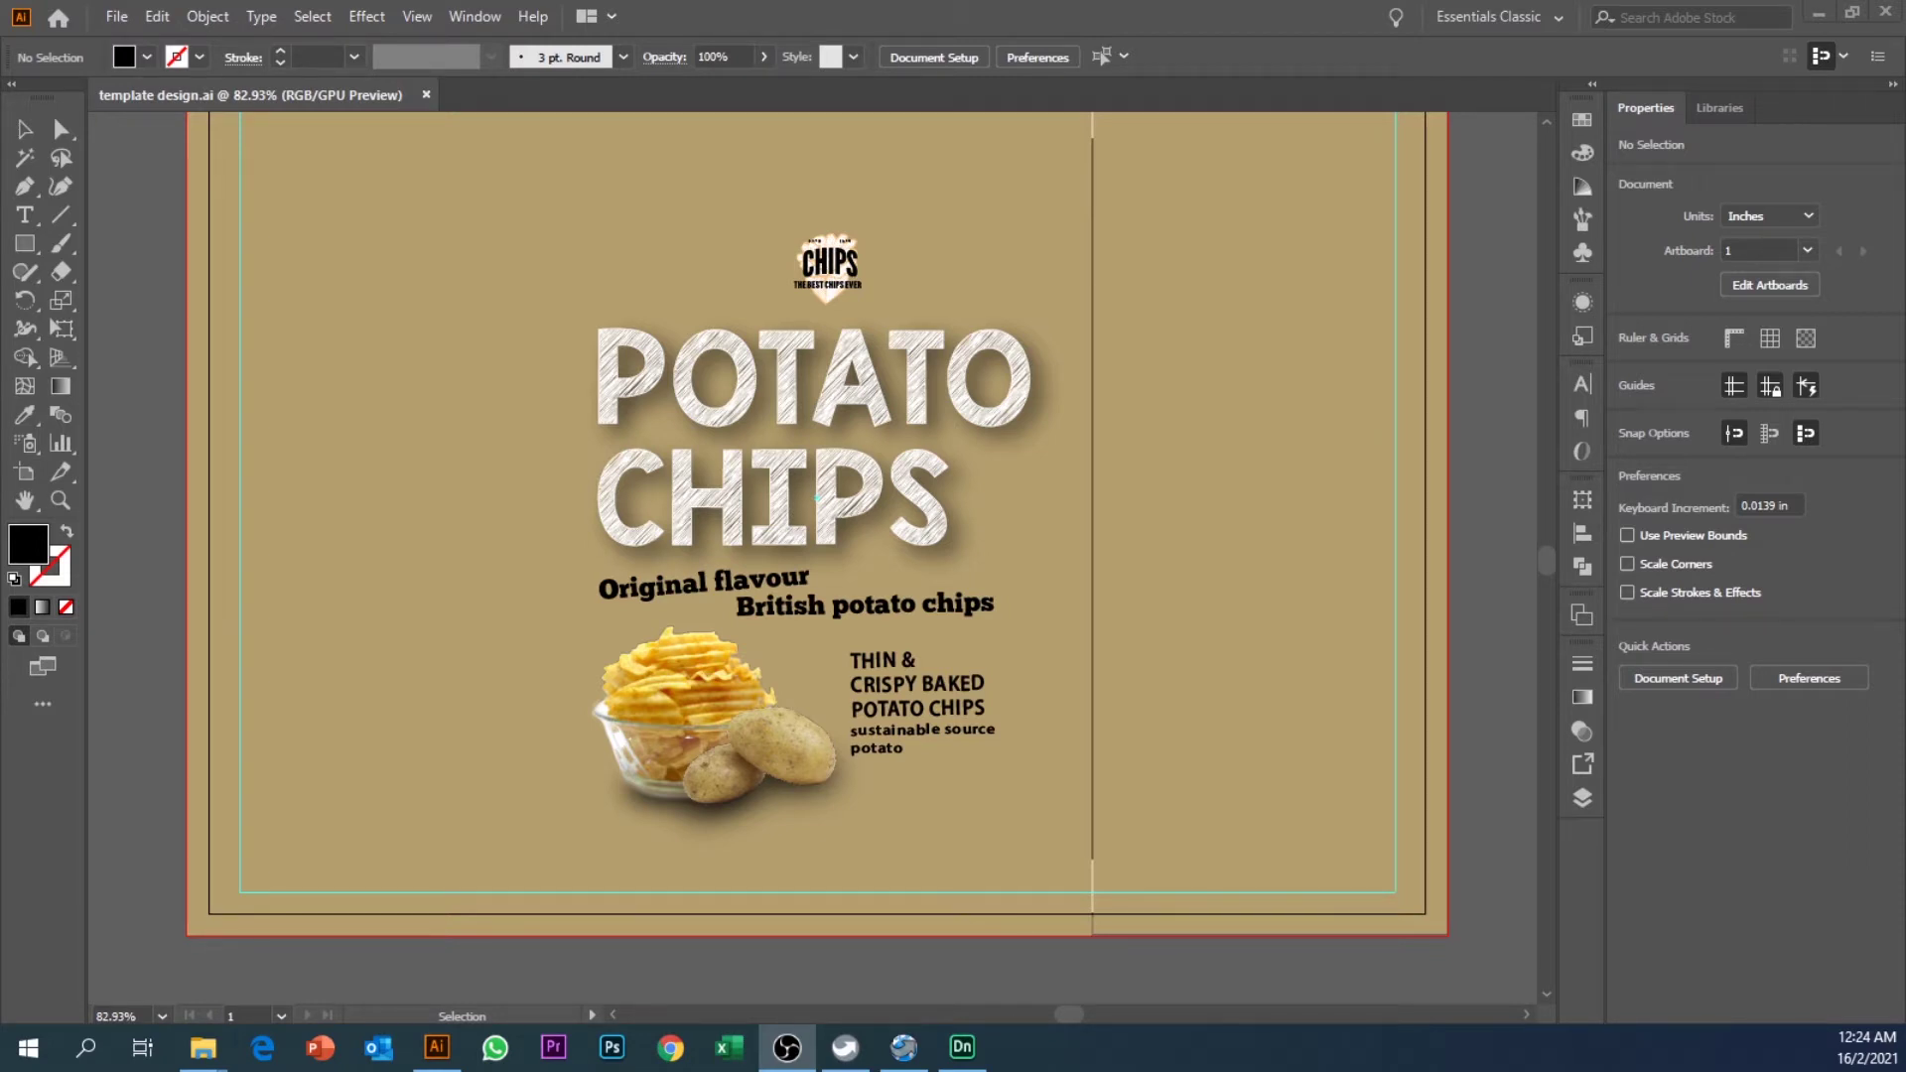
Step: View the whole chips bag artboard with the red guides hidden, then switch to Adobe Dimension
scroll(668, 264, up, 2)
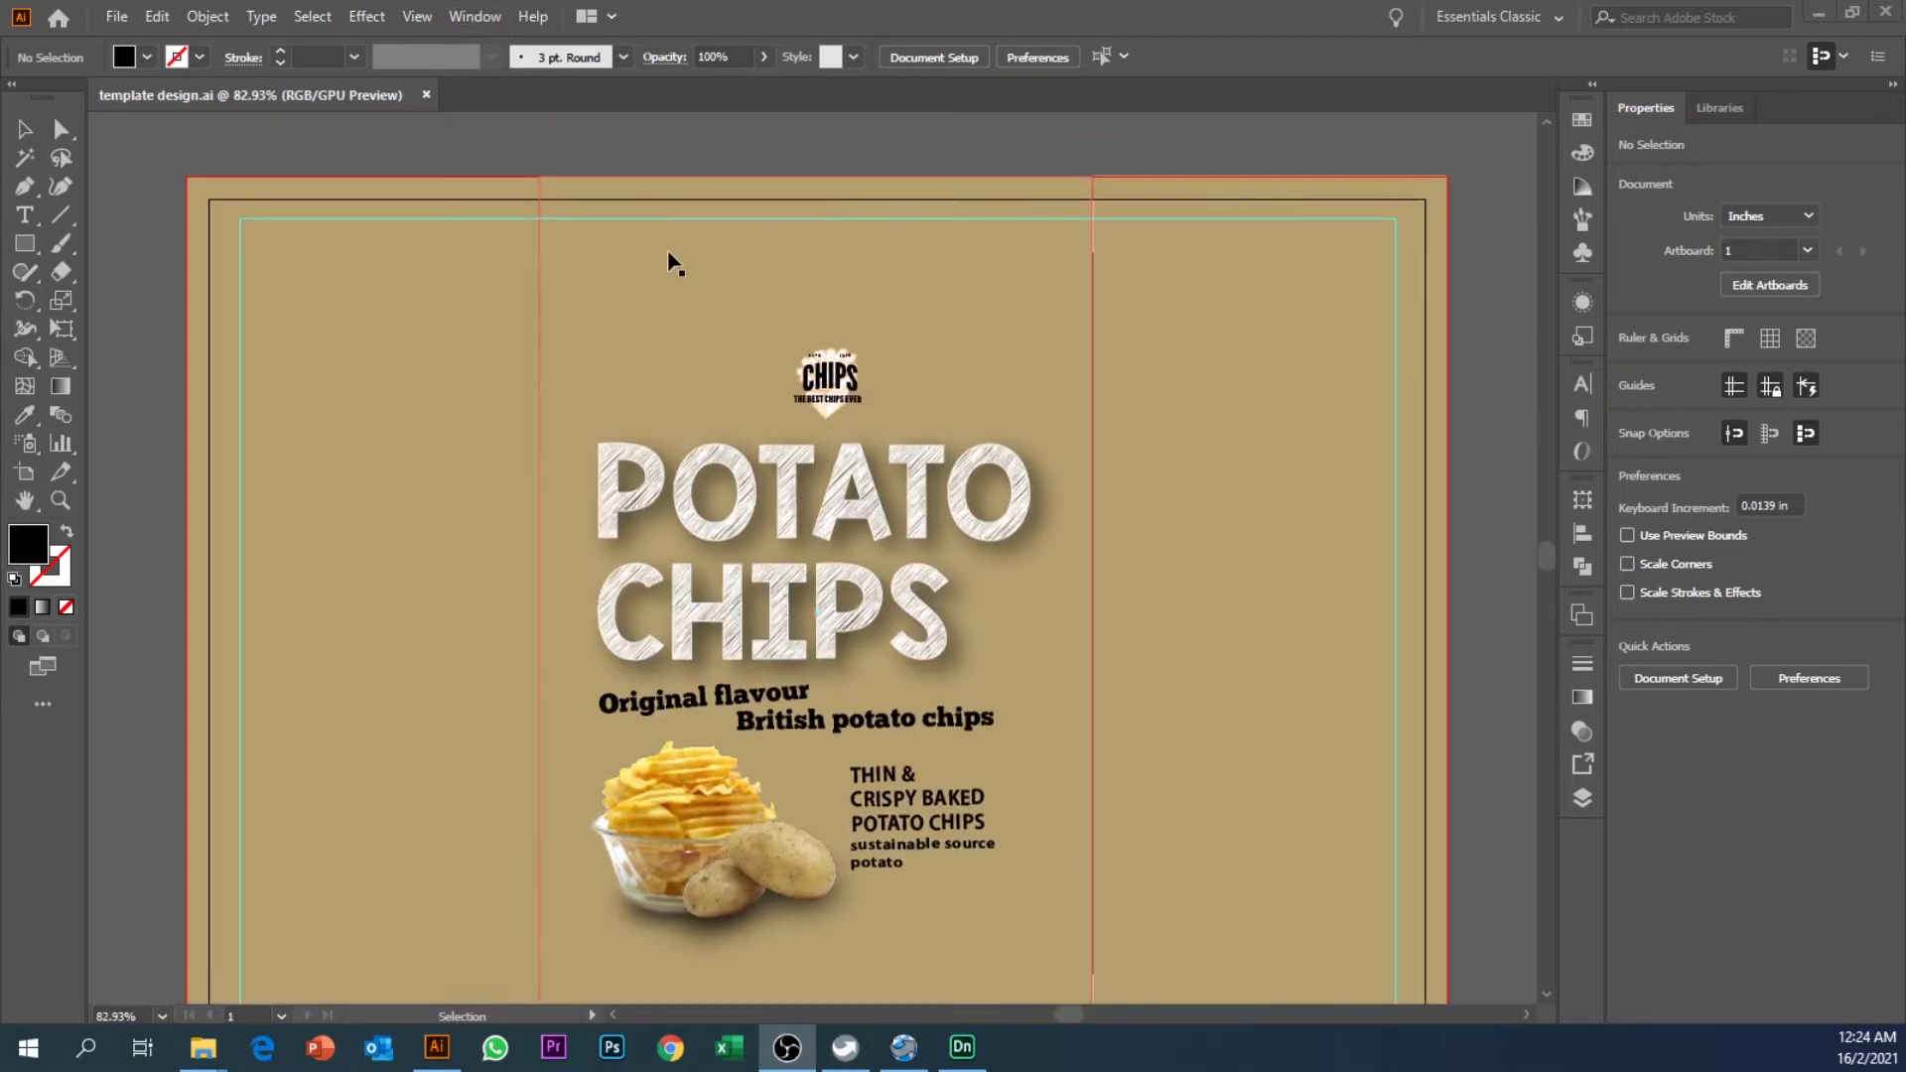
scroll(668, 264, down, 2)
scroll(669, 264, up, 2)
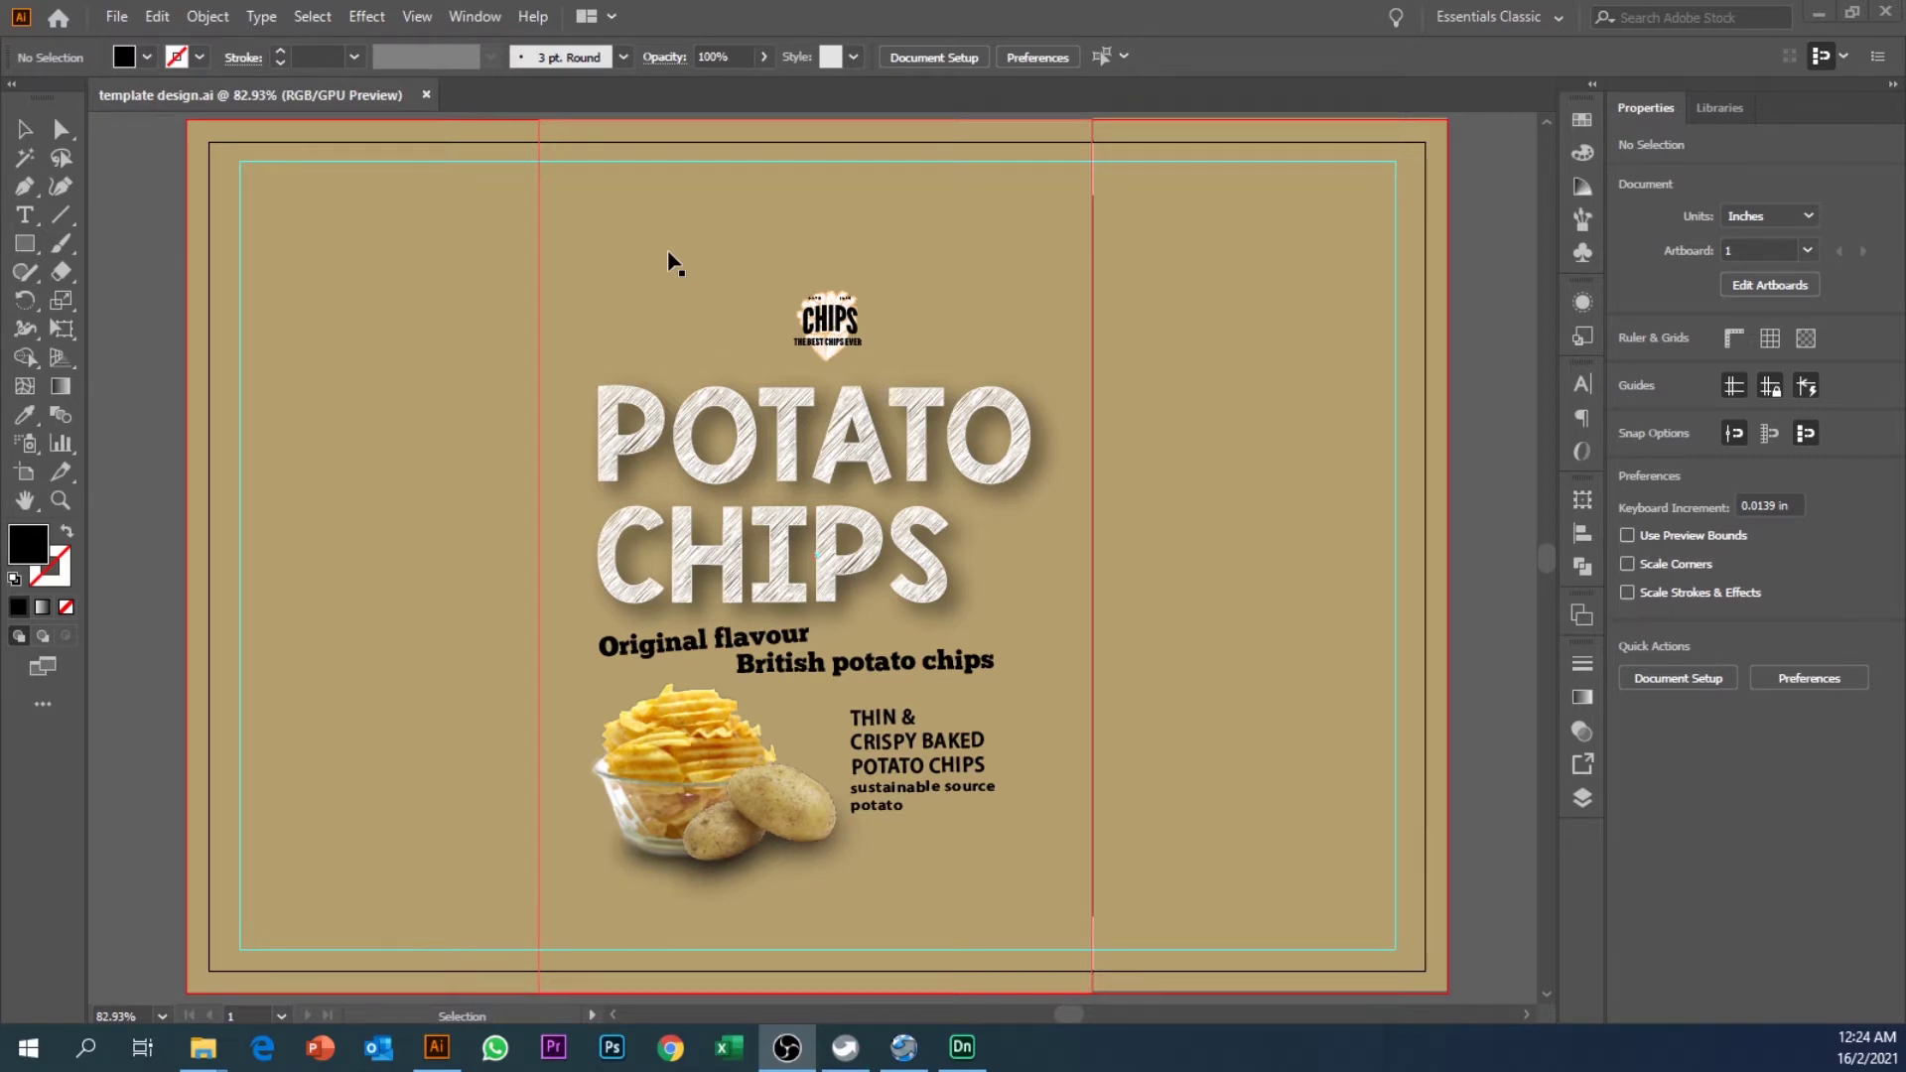
key(ctrl+z)
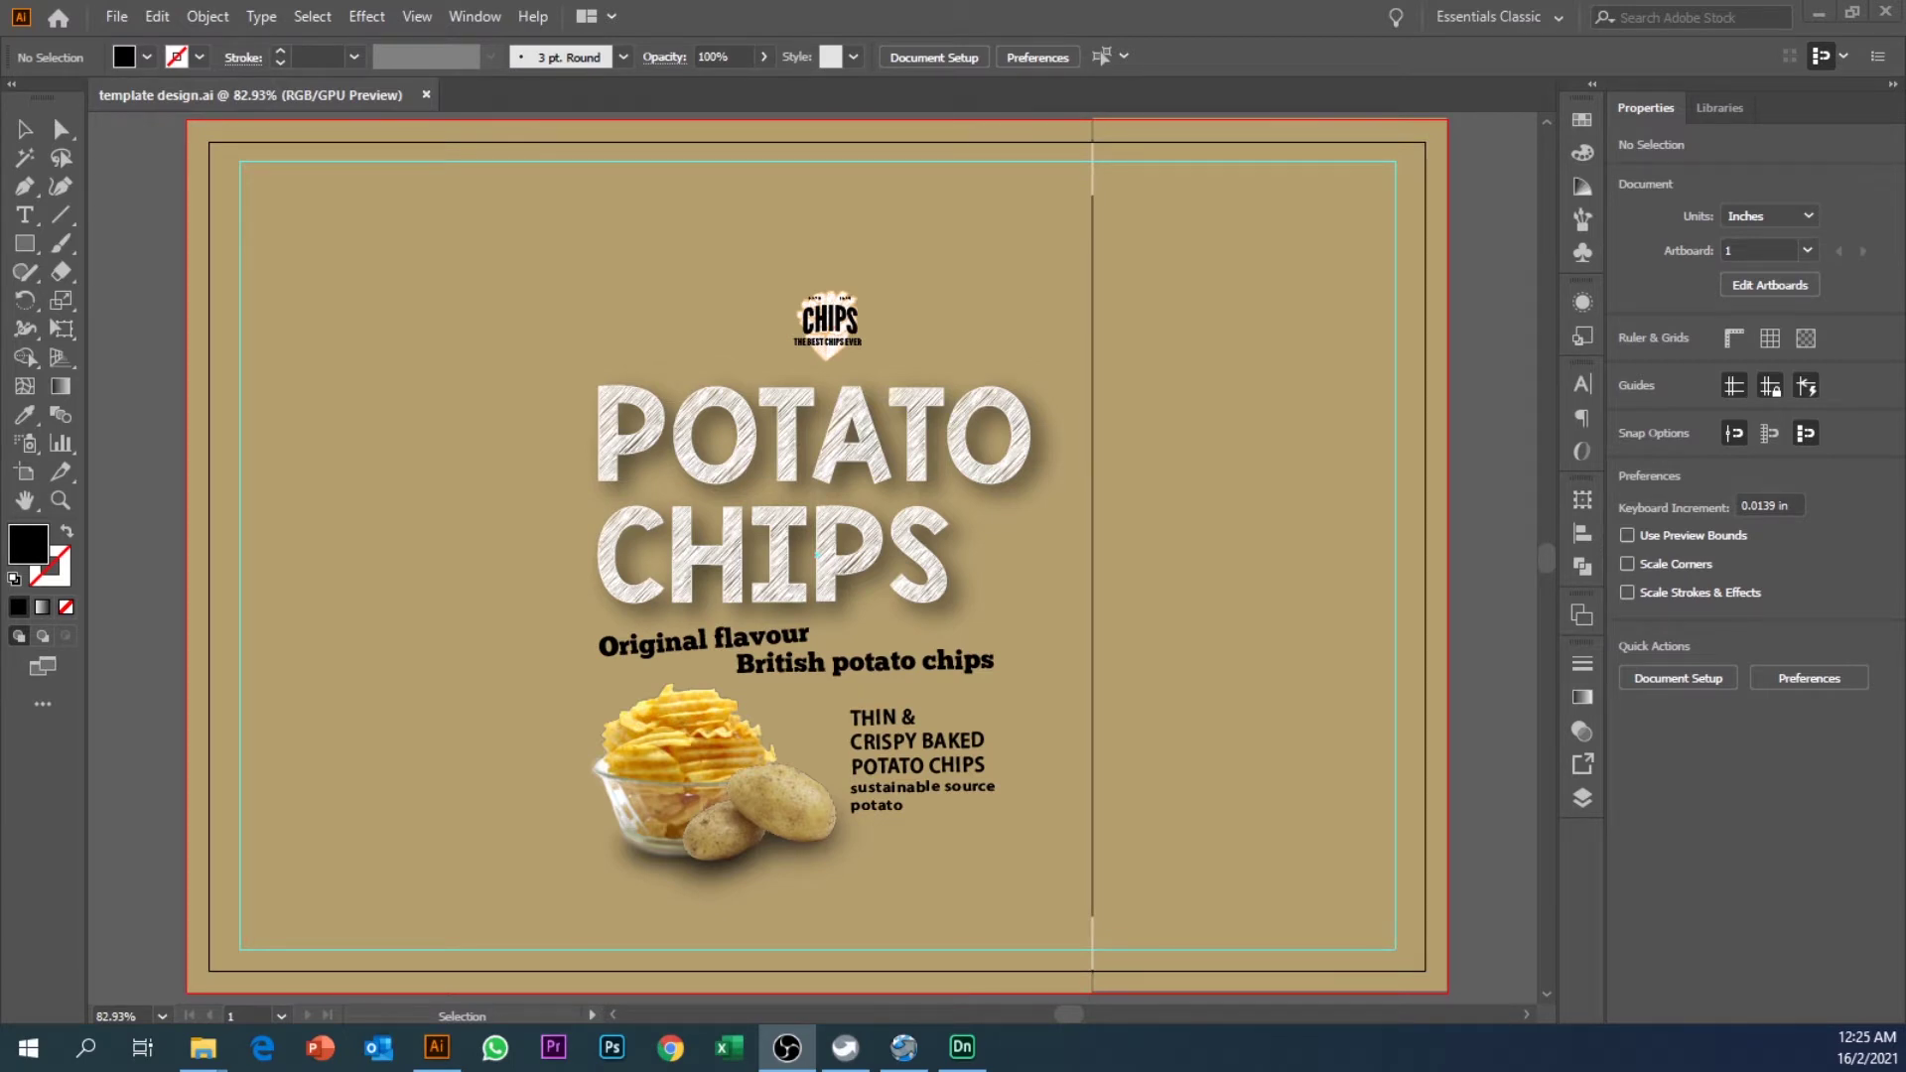
click(962, 1048)
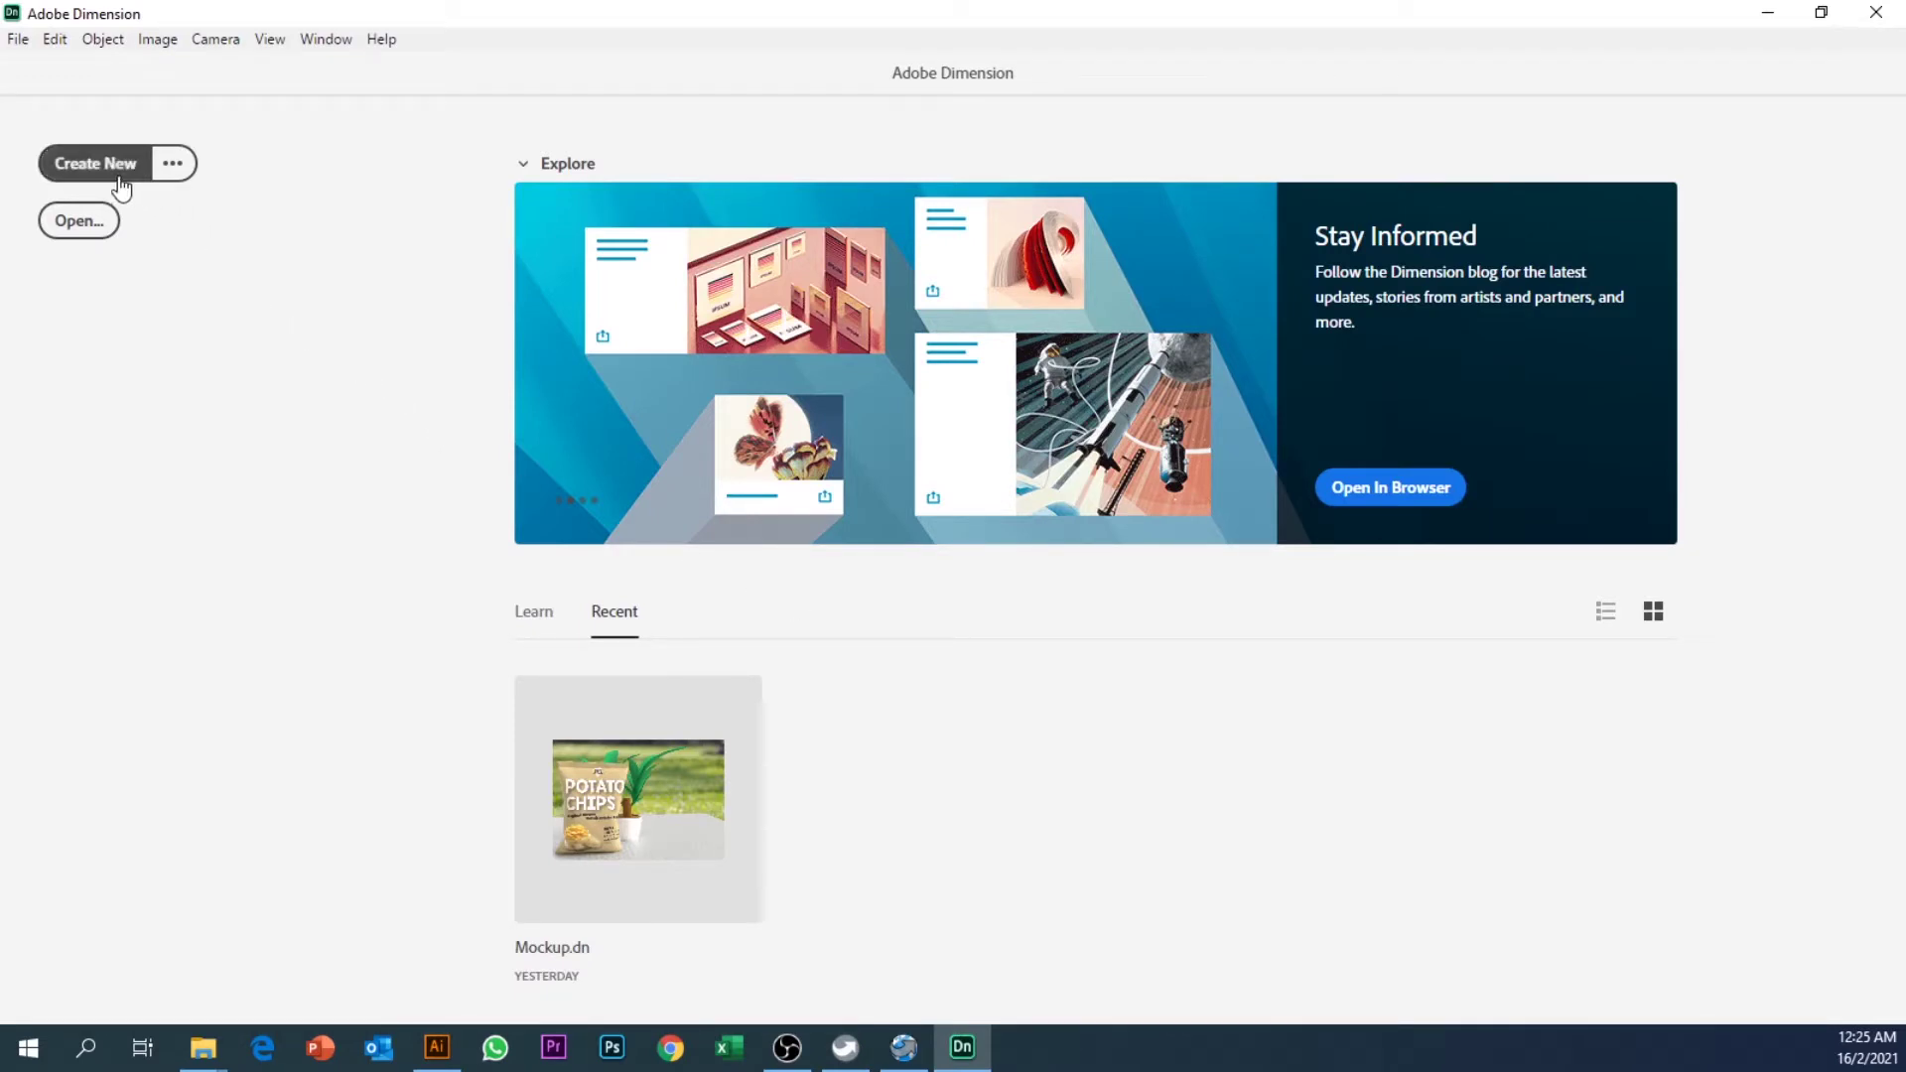
Step: Create a new blank scene and place the Cloth On Table starter asset into it
click(95, 163)
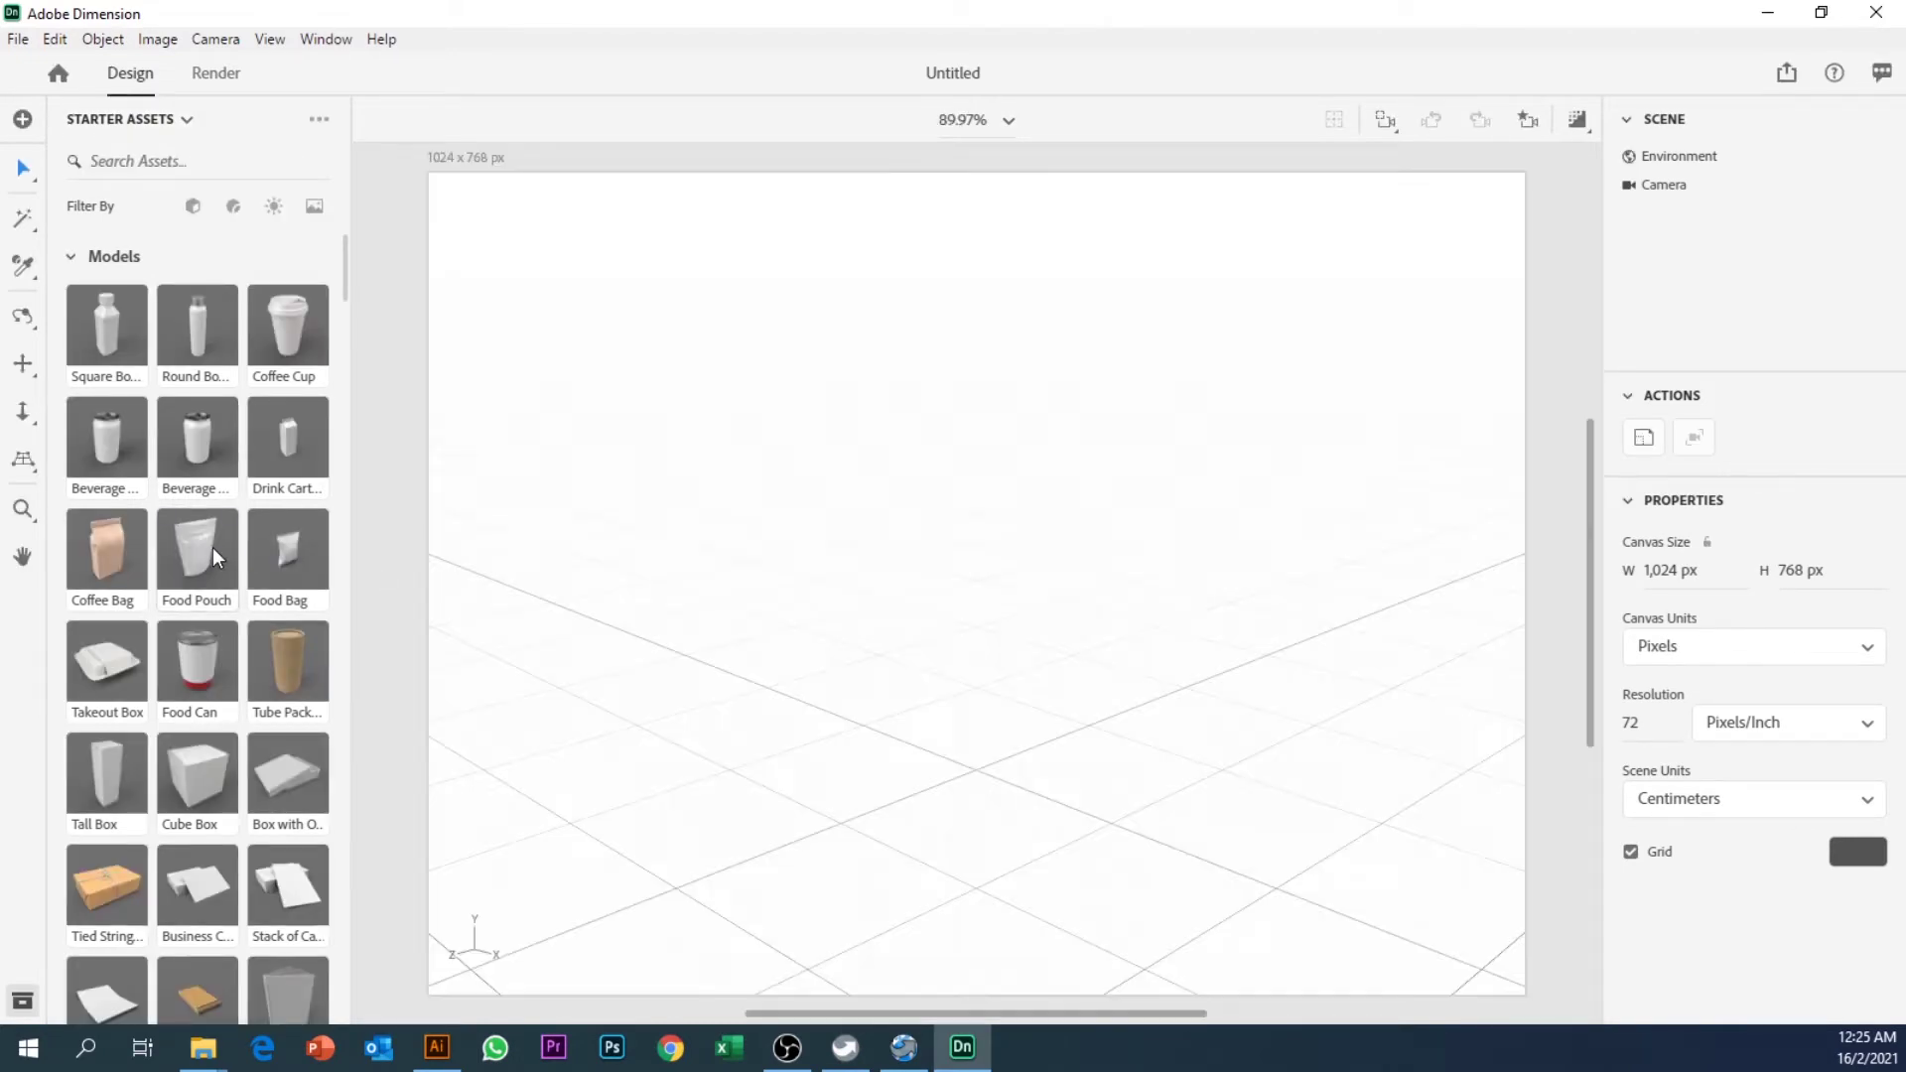
scroll(213, 546, down, 2)
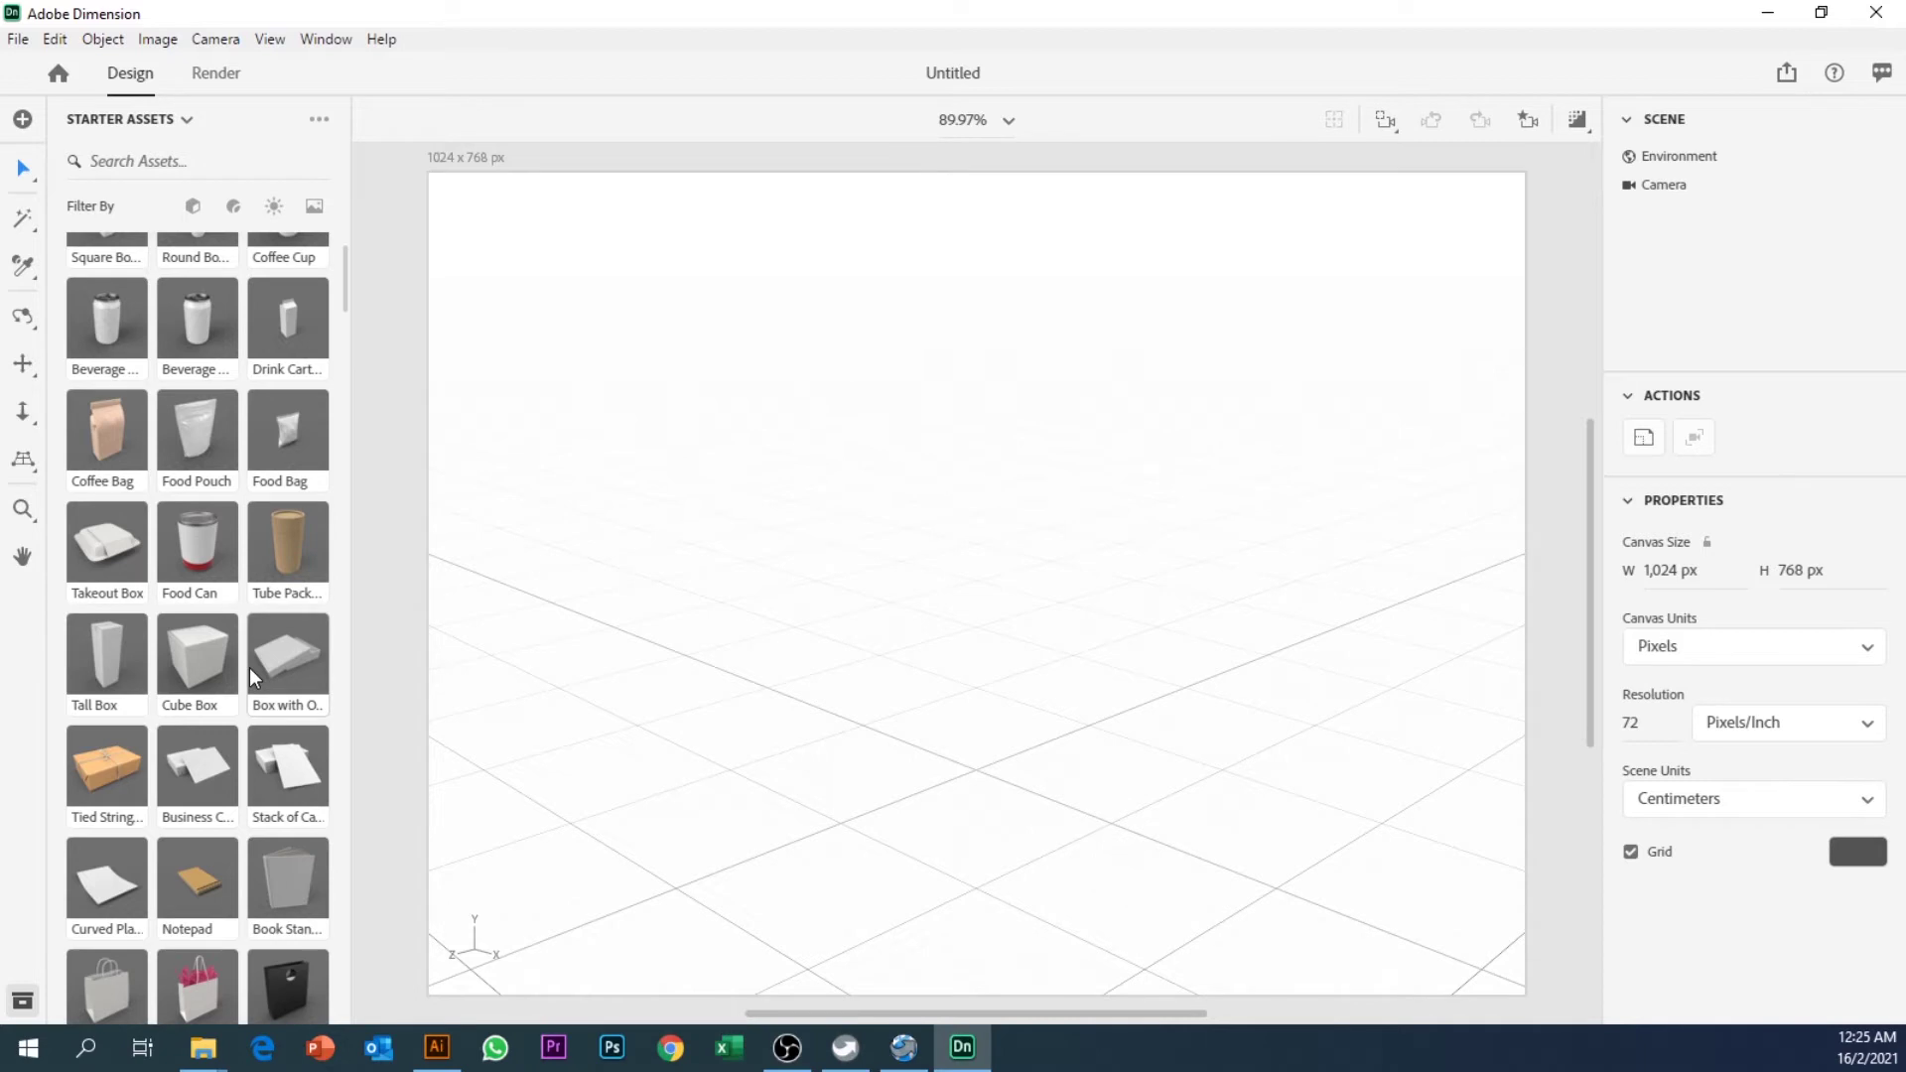
scroll(250, 671, down, 3)
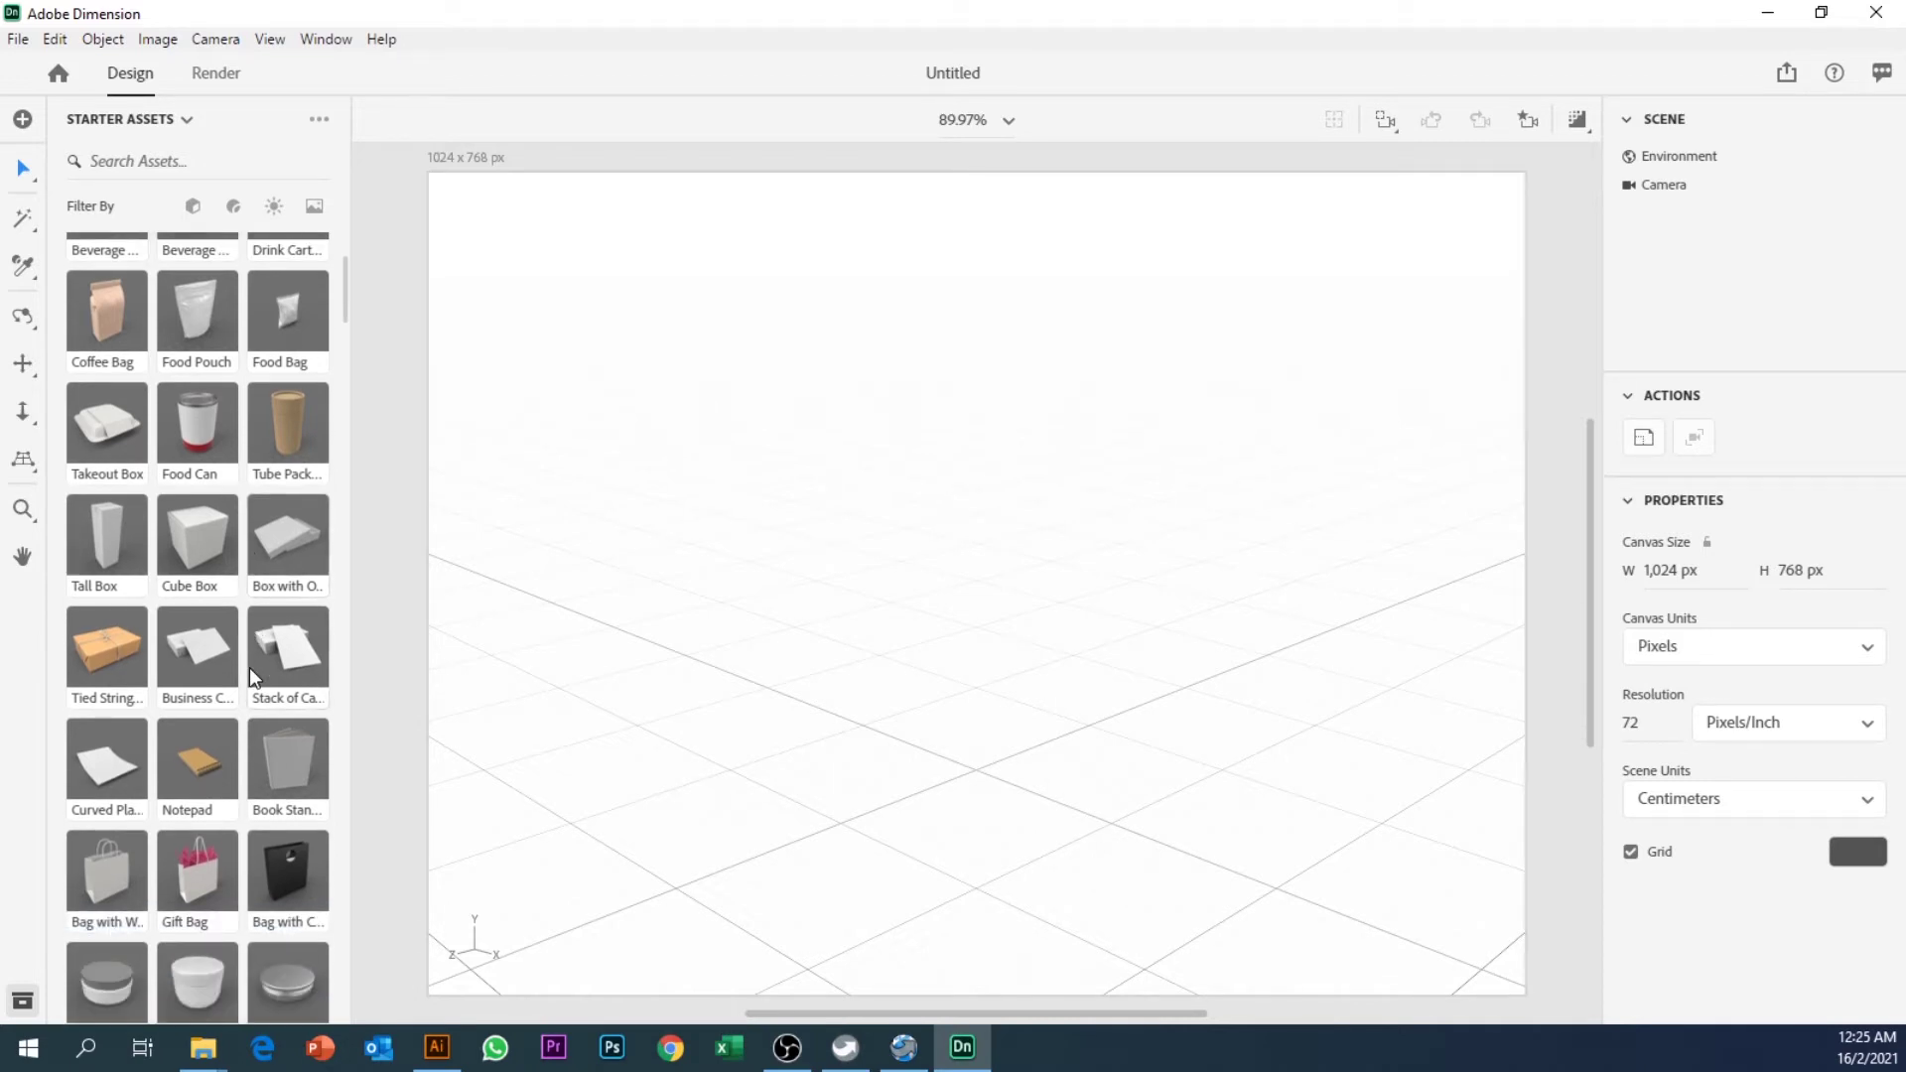
scroll(249, 667, down, 2)
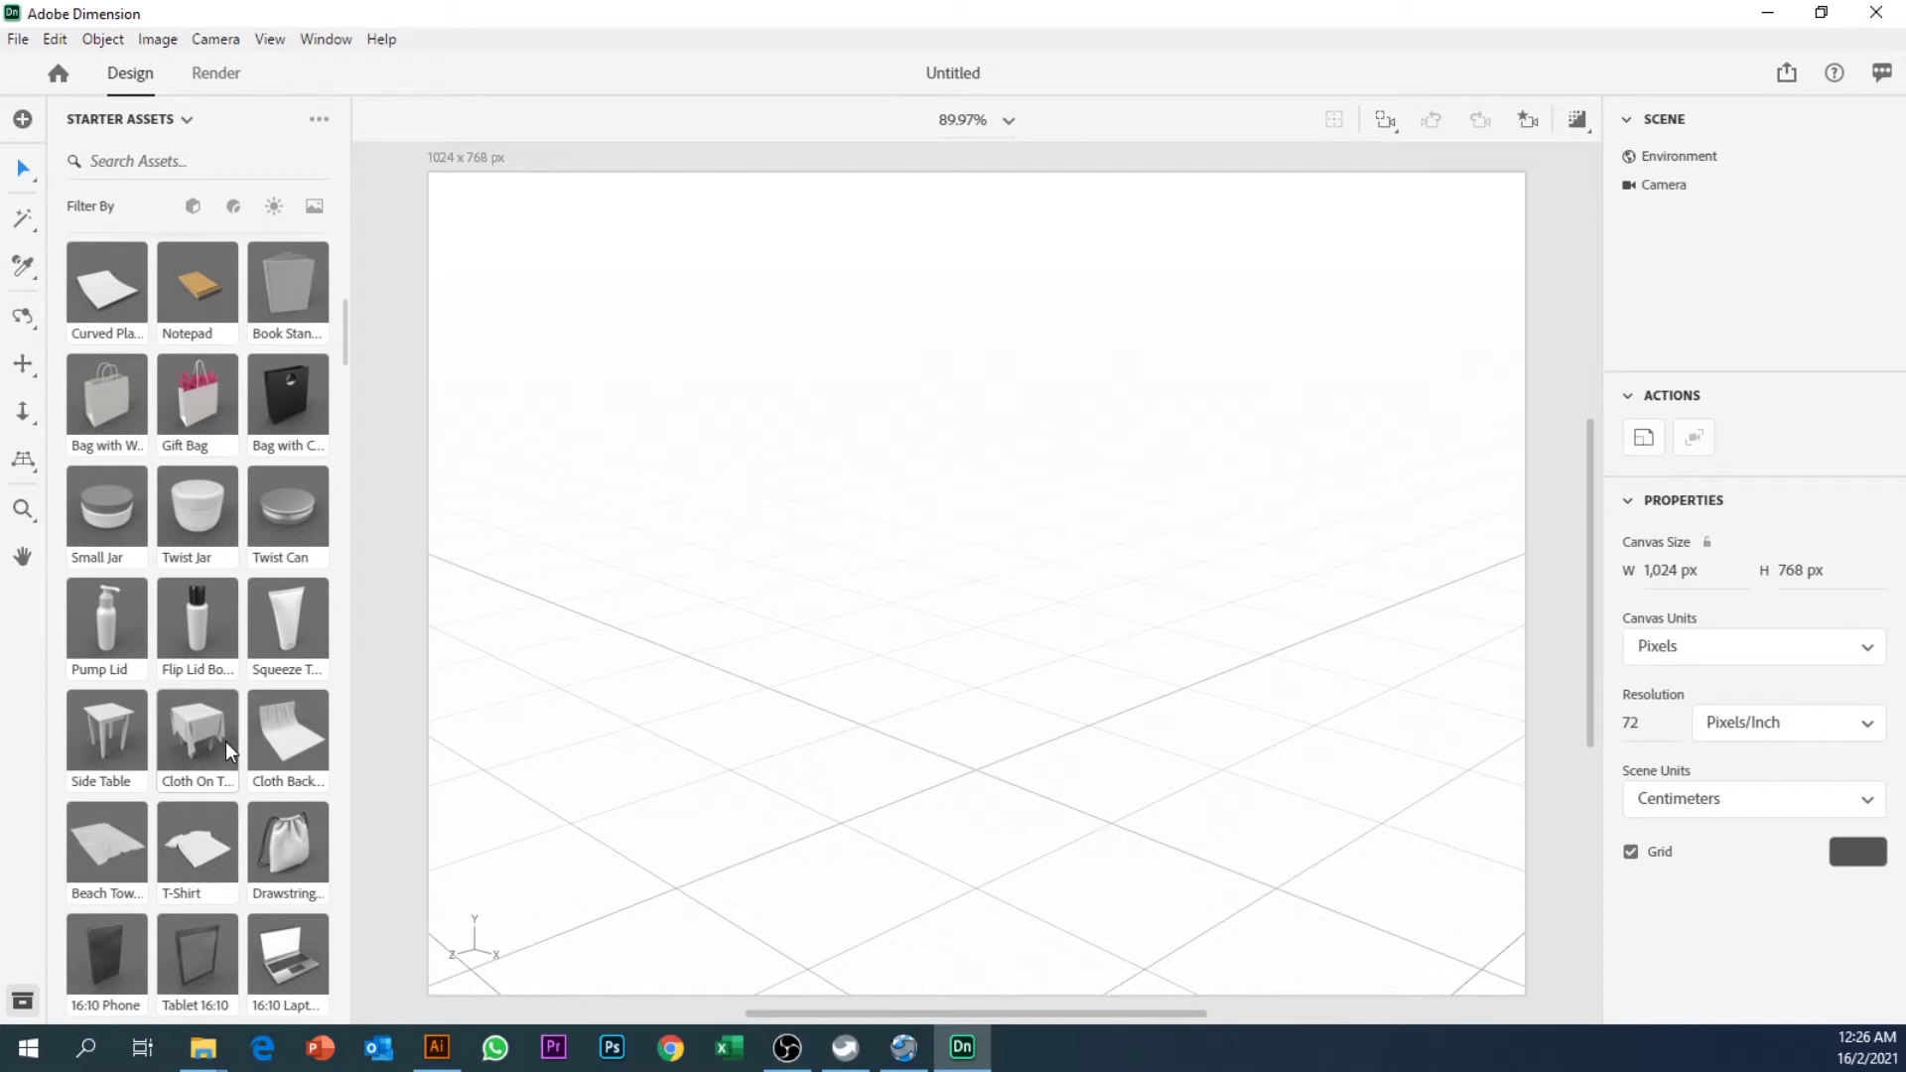
drag(203, 747, 974, 776)
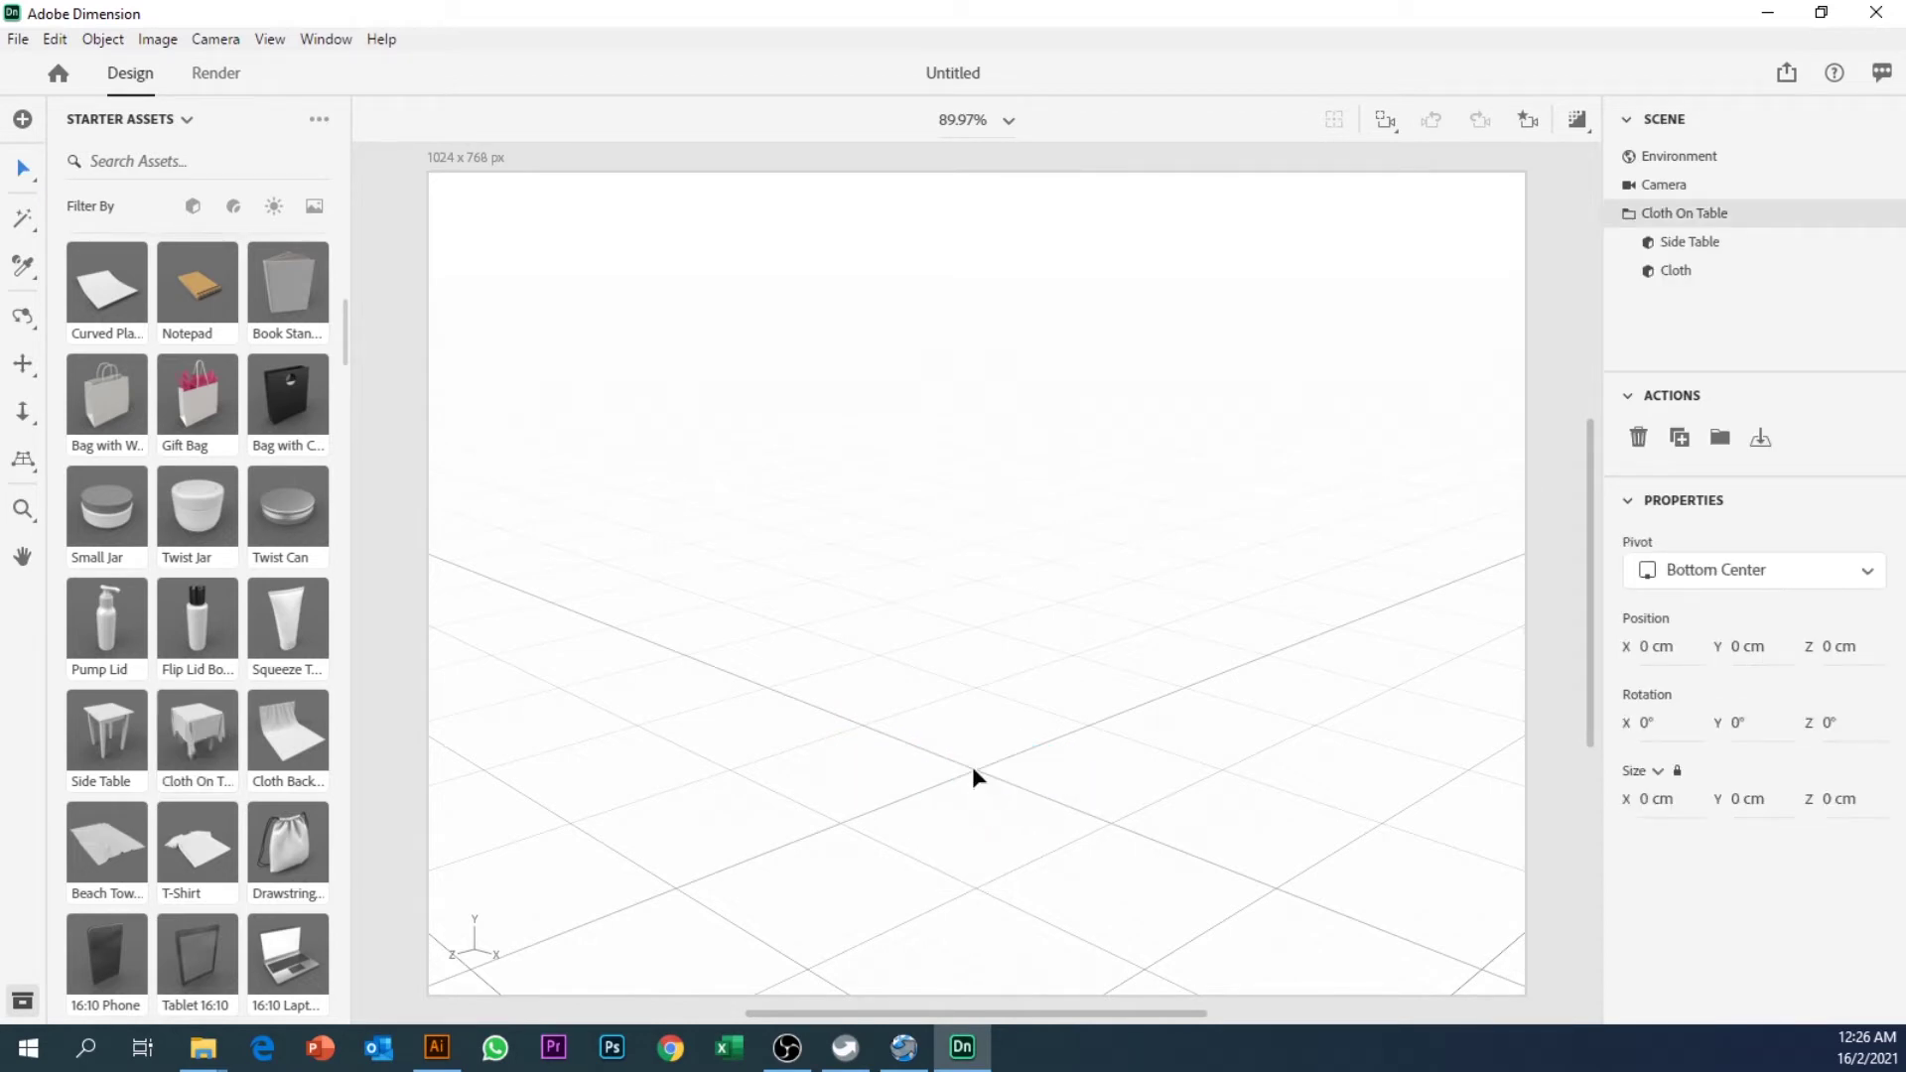
Step: Frame the cloth-covered table and orbit to a lower, closer viewing angle
click(1161, 641)
key(f)
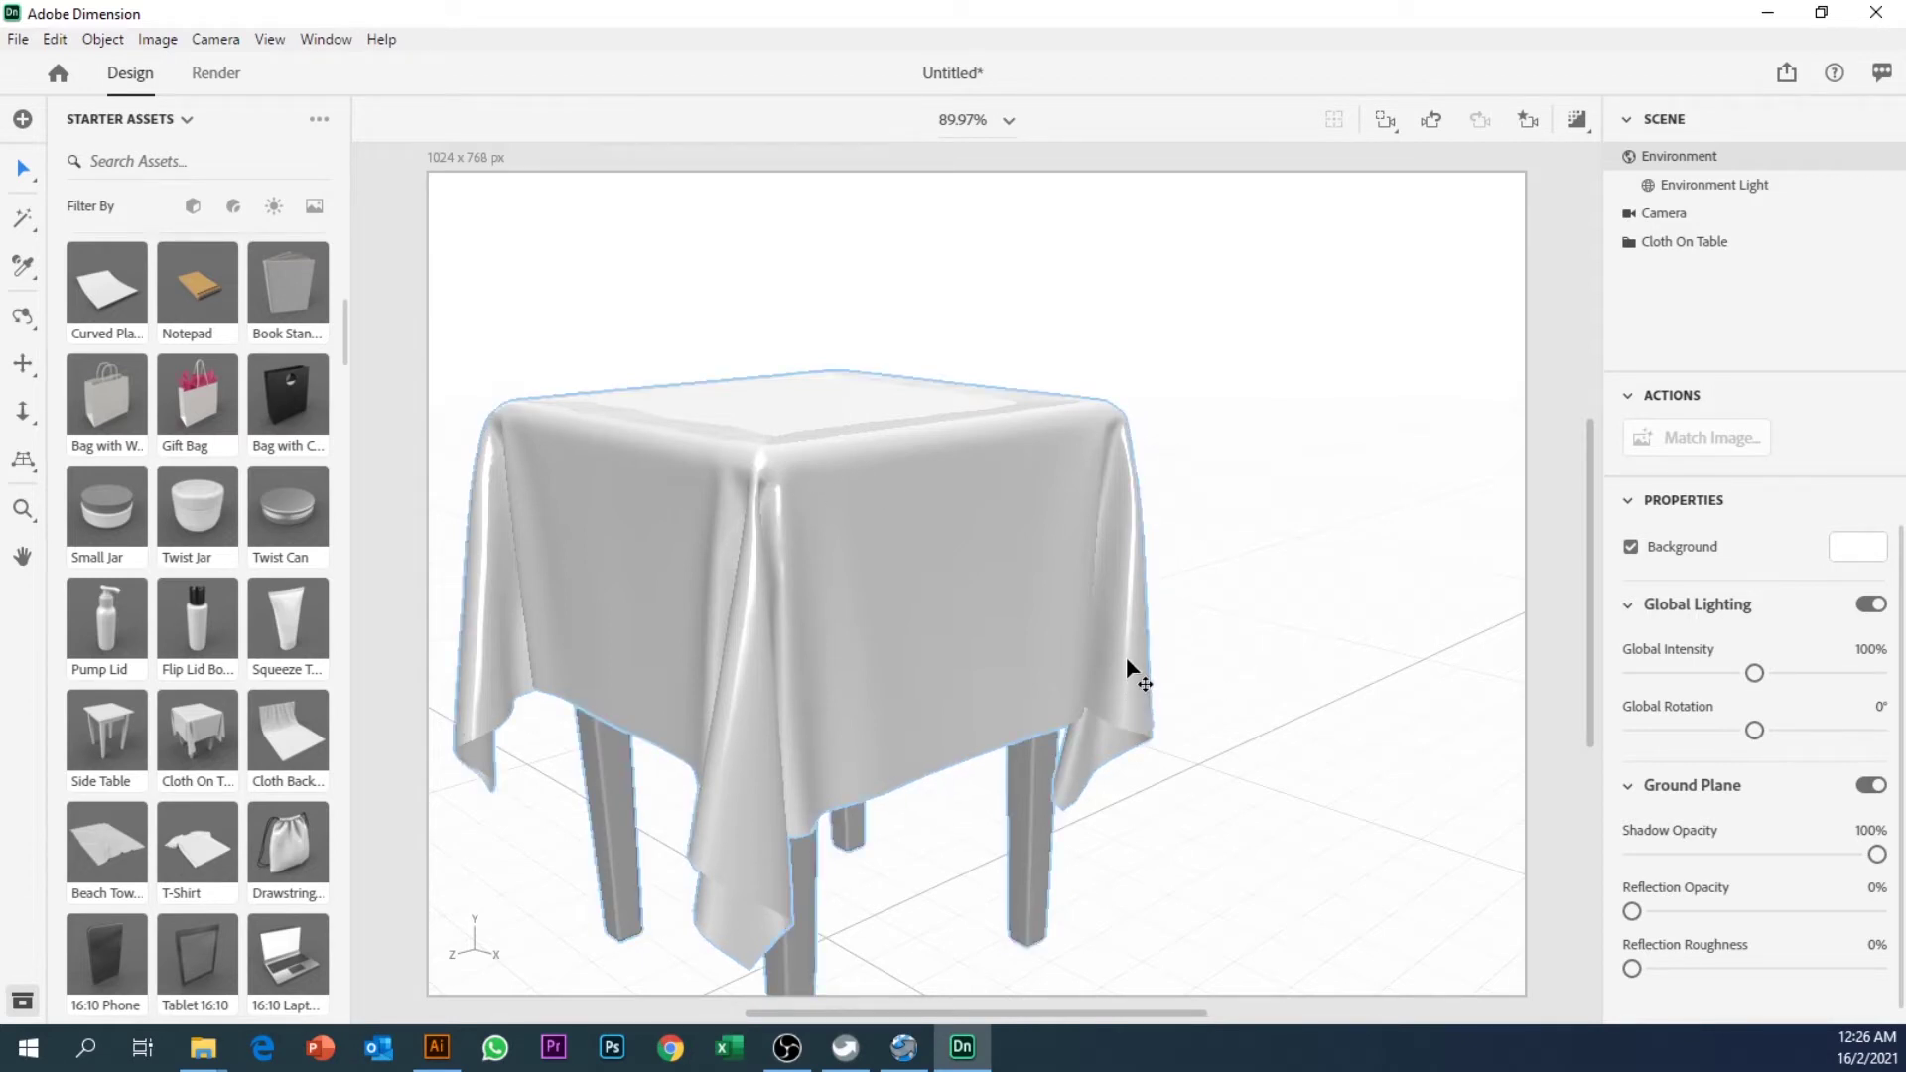
right_drag(1383, 614, 1286, 792)
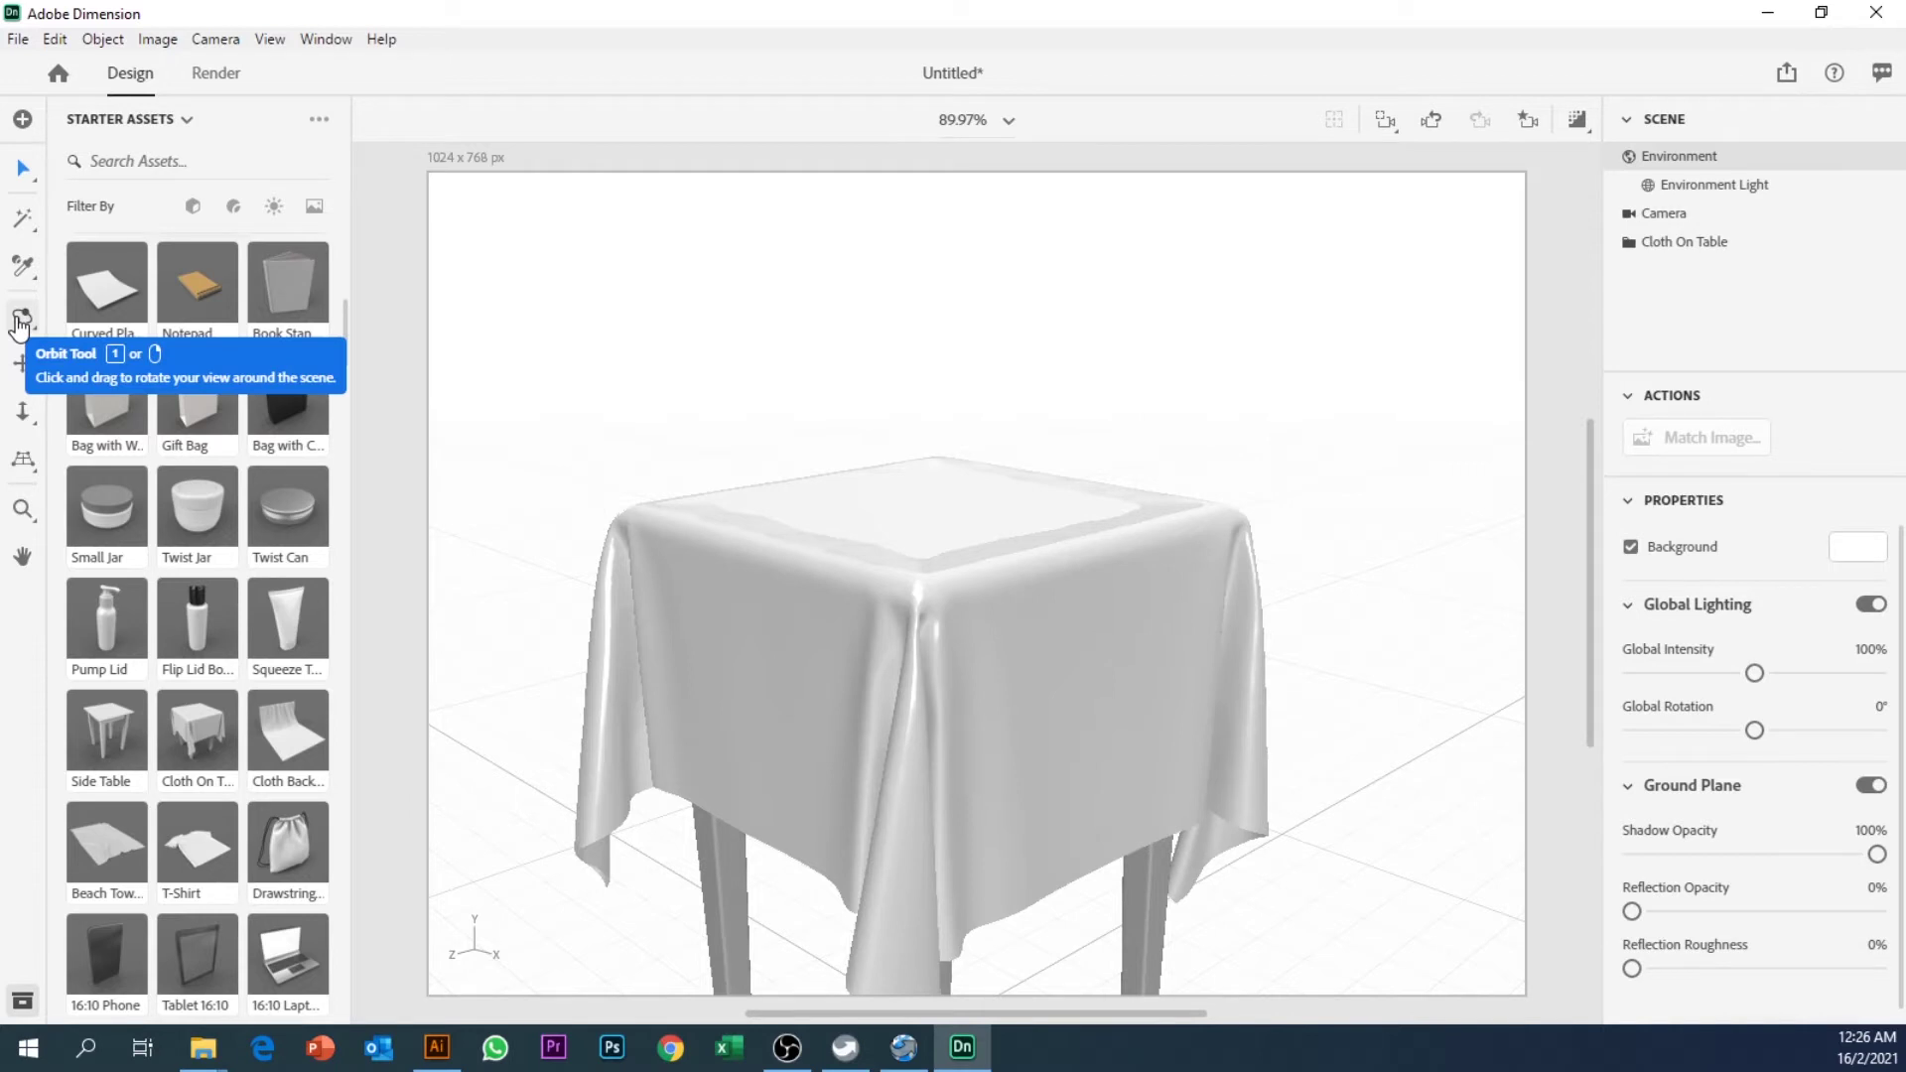
Step: Orbit the camera higher to look down onto the cloth-covered tabletop
click(18, 324)
drag(1043, 627, 517, 529)
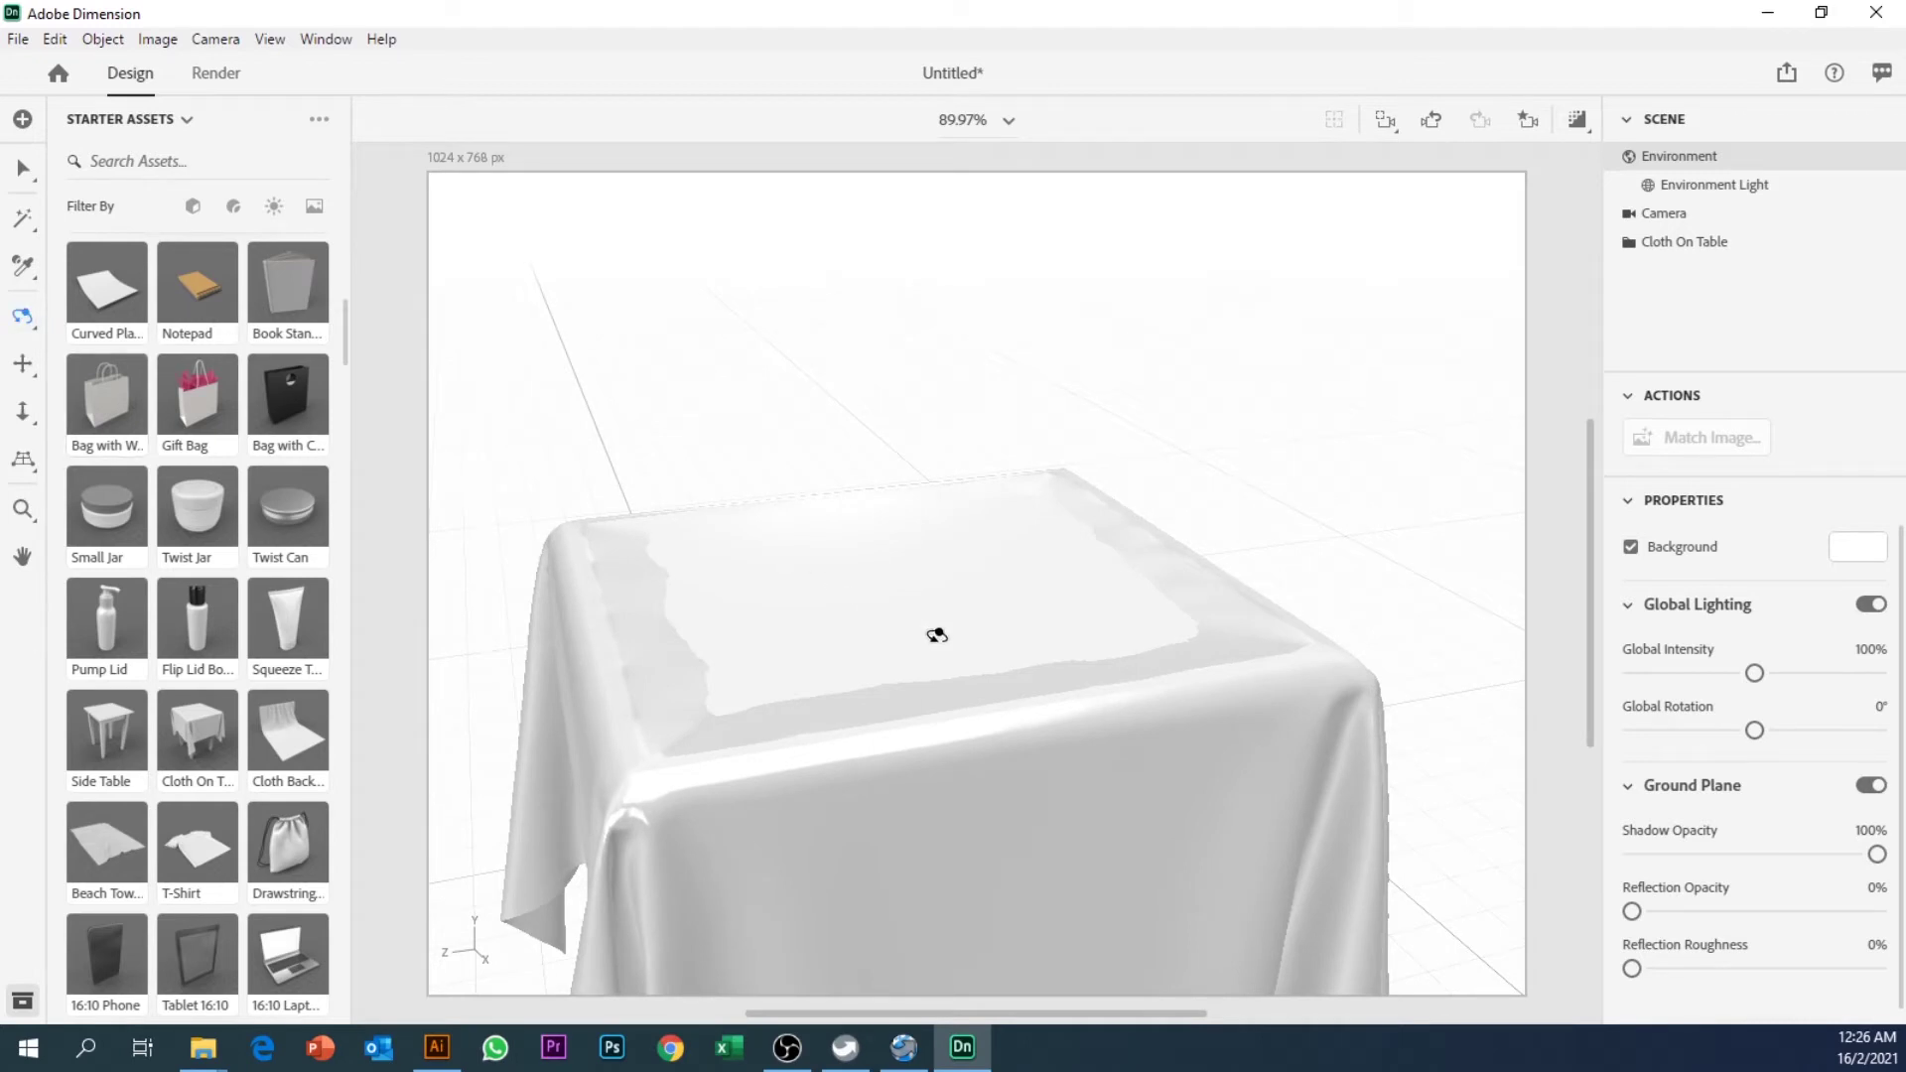
scroll(937, 636, down, 2)
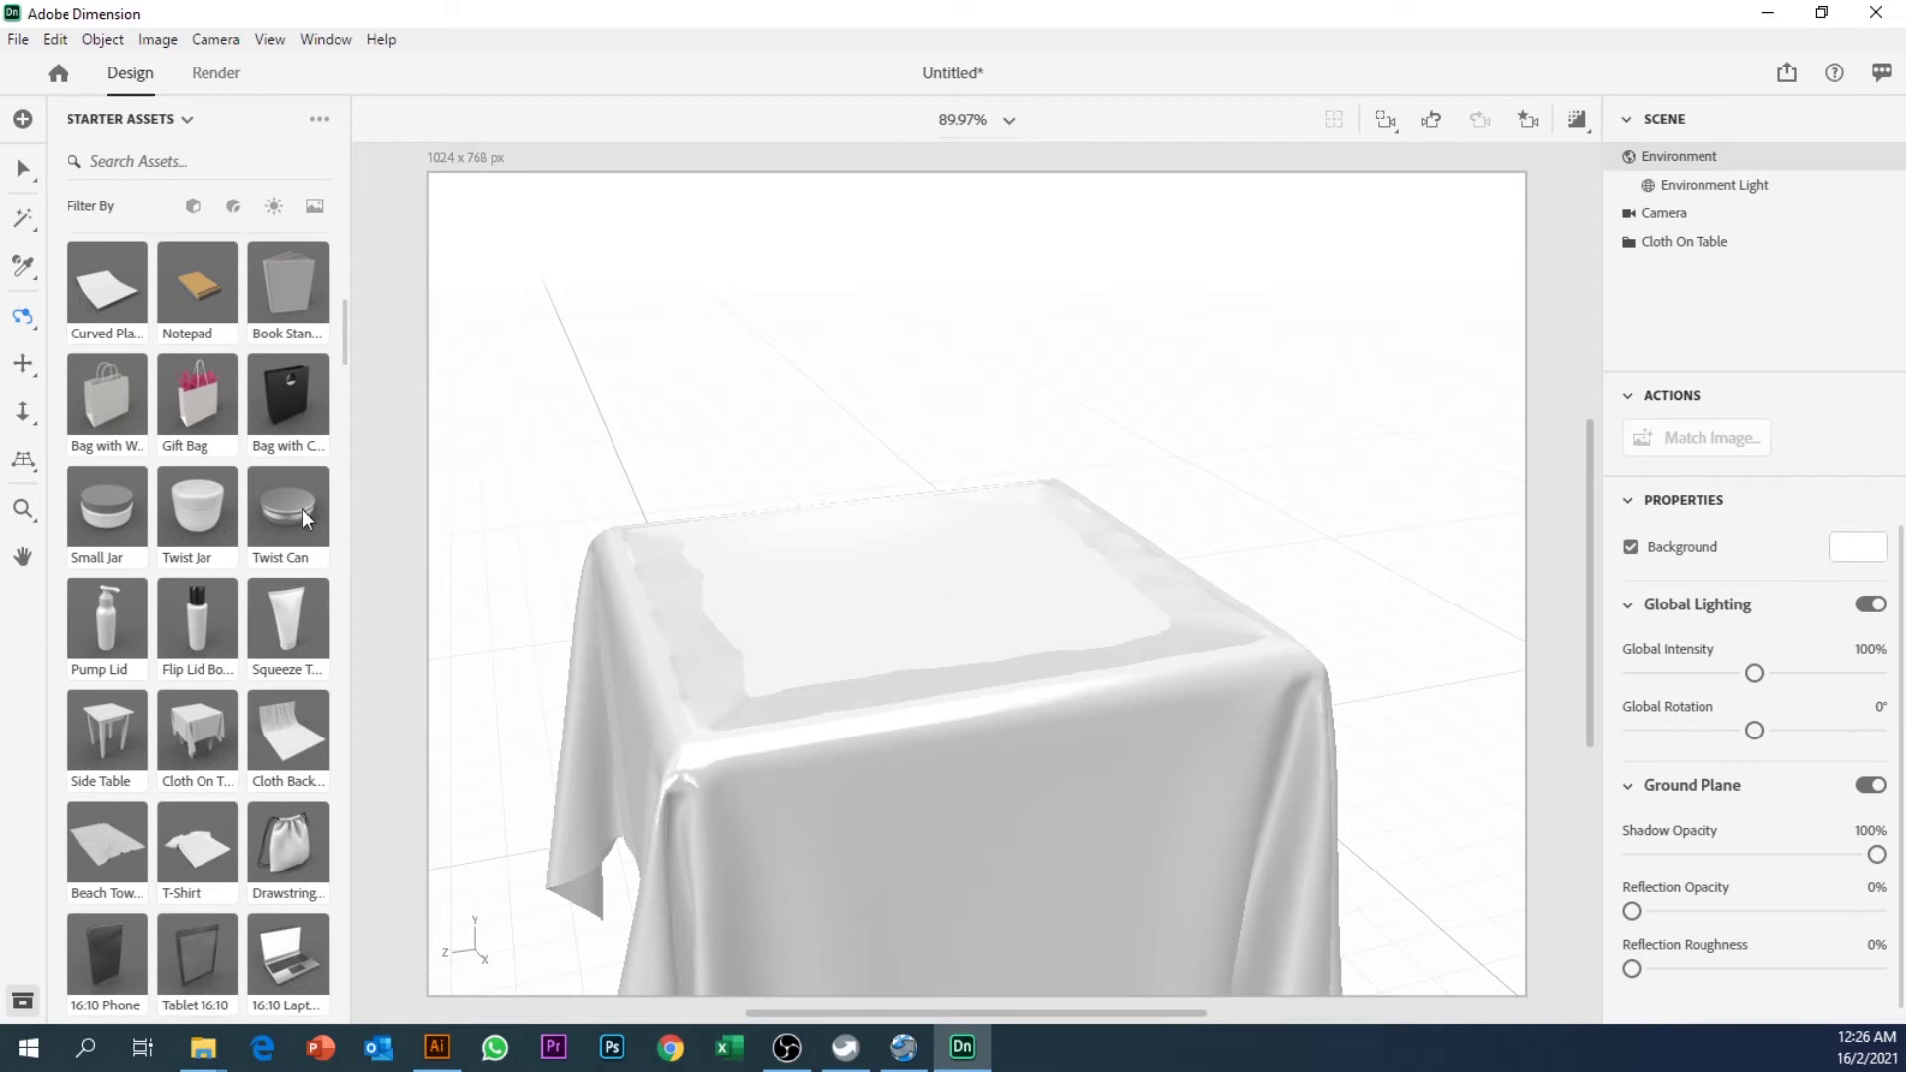
scroll(293, 512, up, 2)
scroll(283, 509, up, 4)
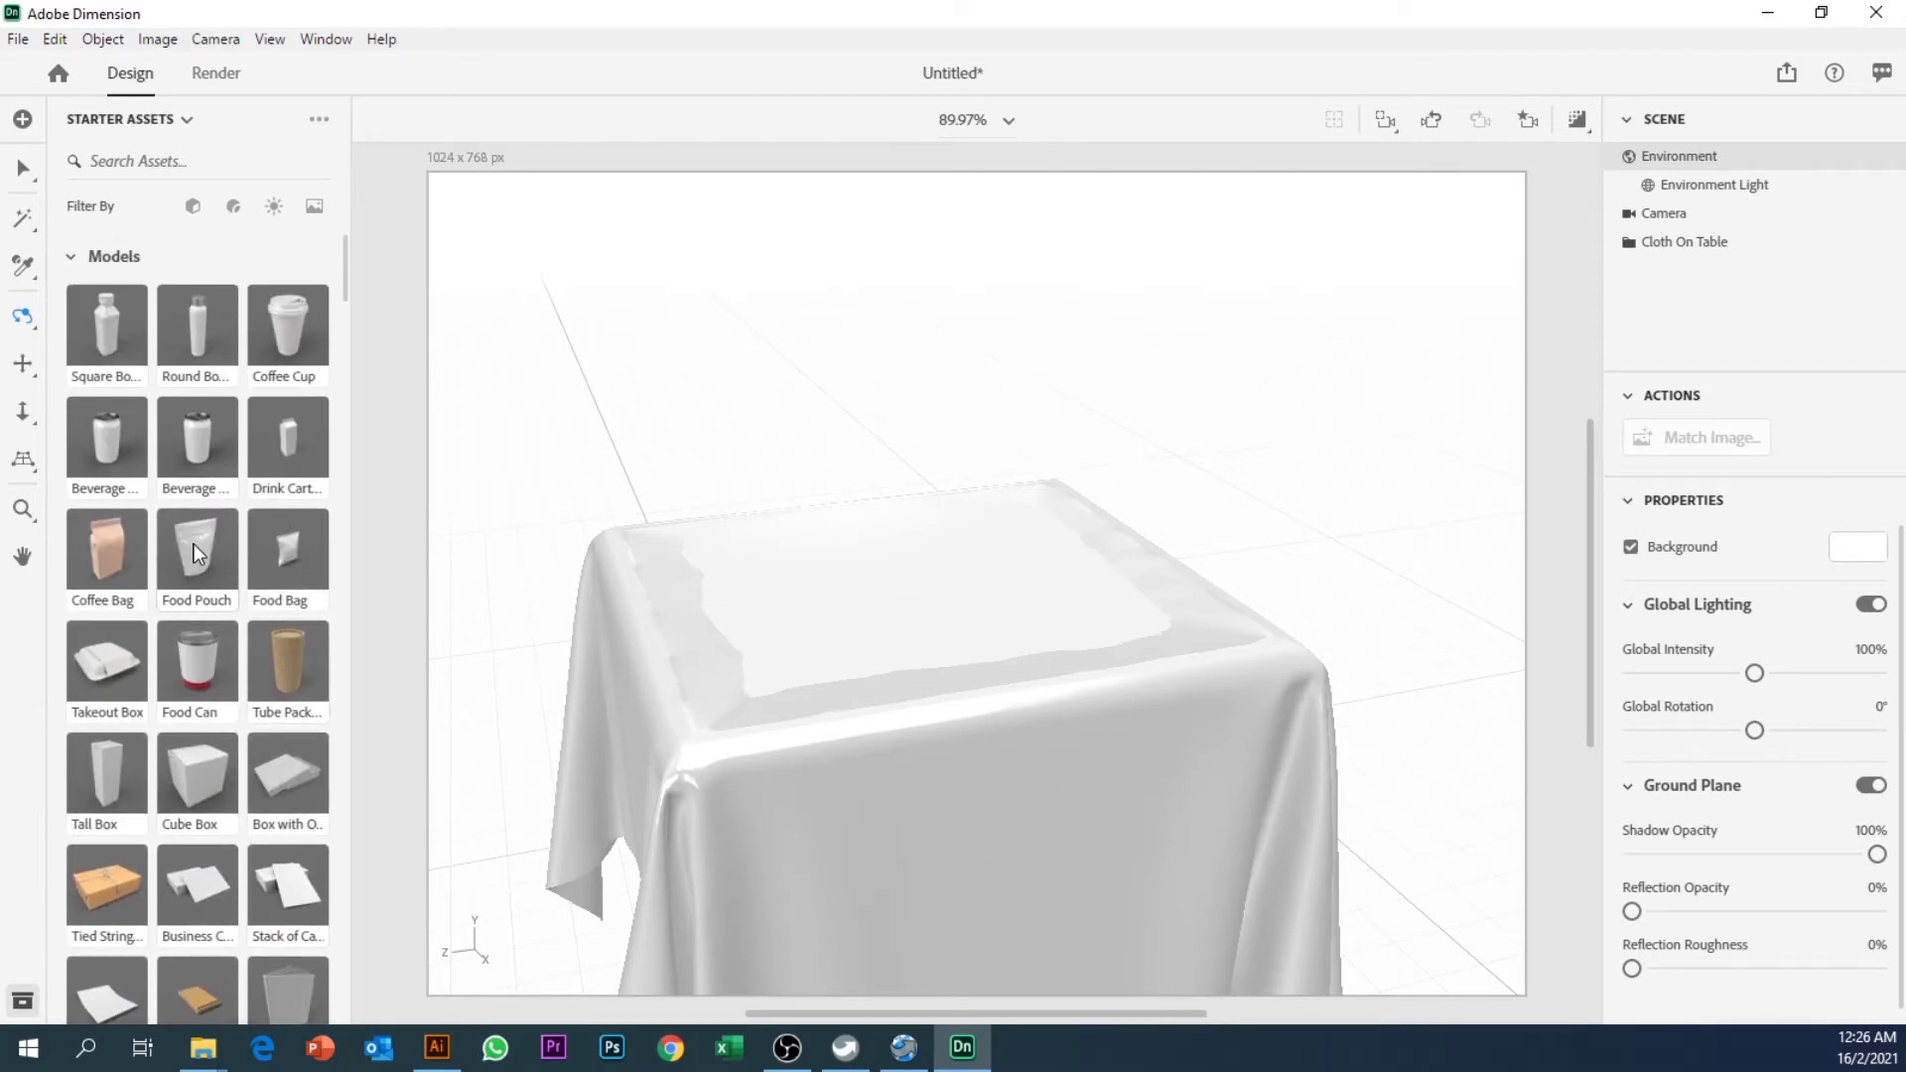
Step: Place a Food Bag model onto the table and orbit so bag and table face the camera
drag(296, 538, 826, 611)
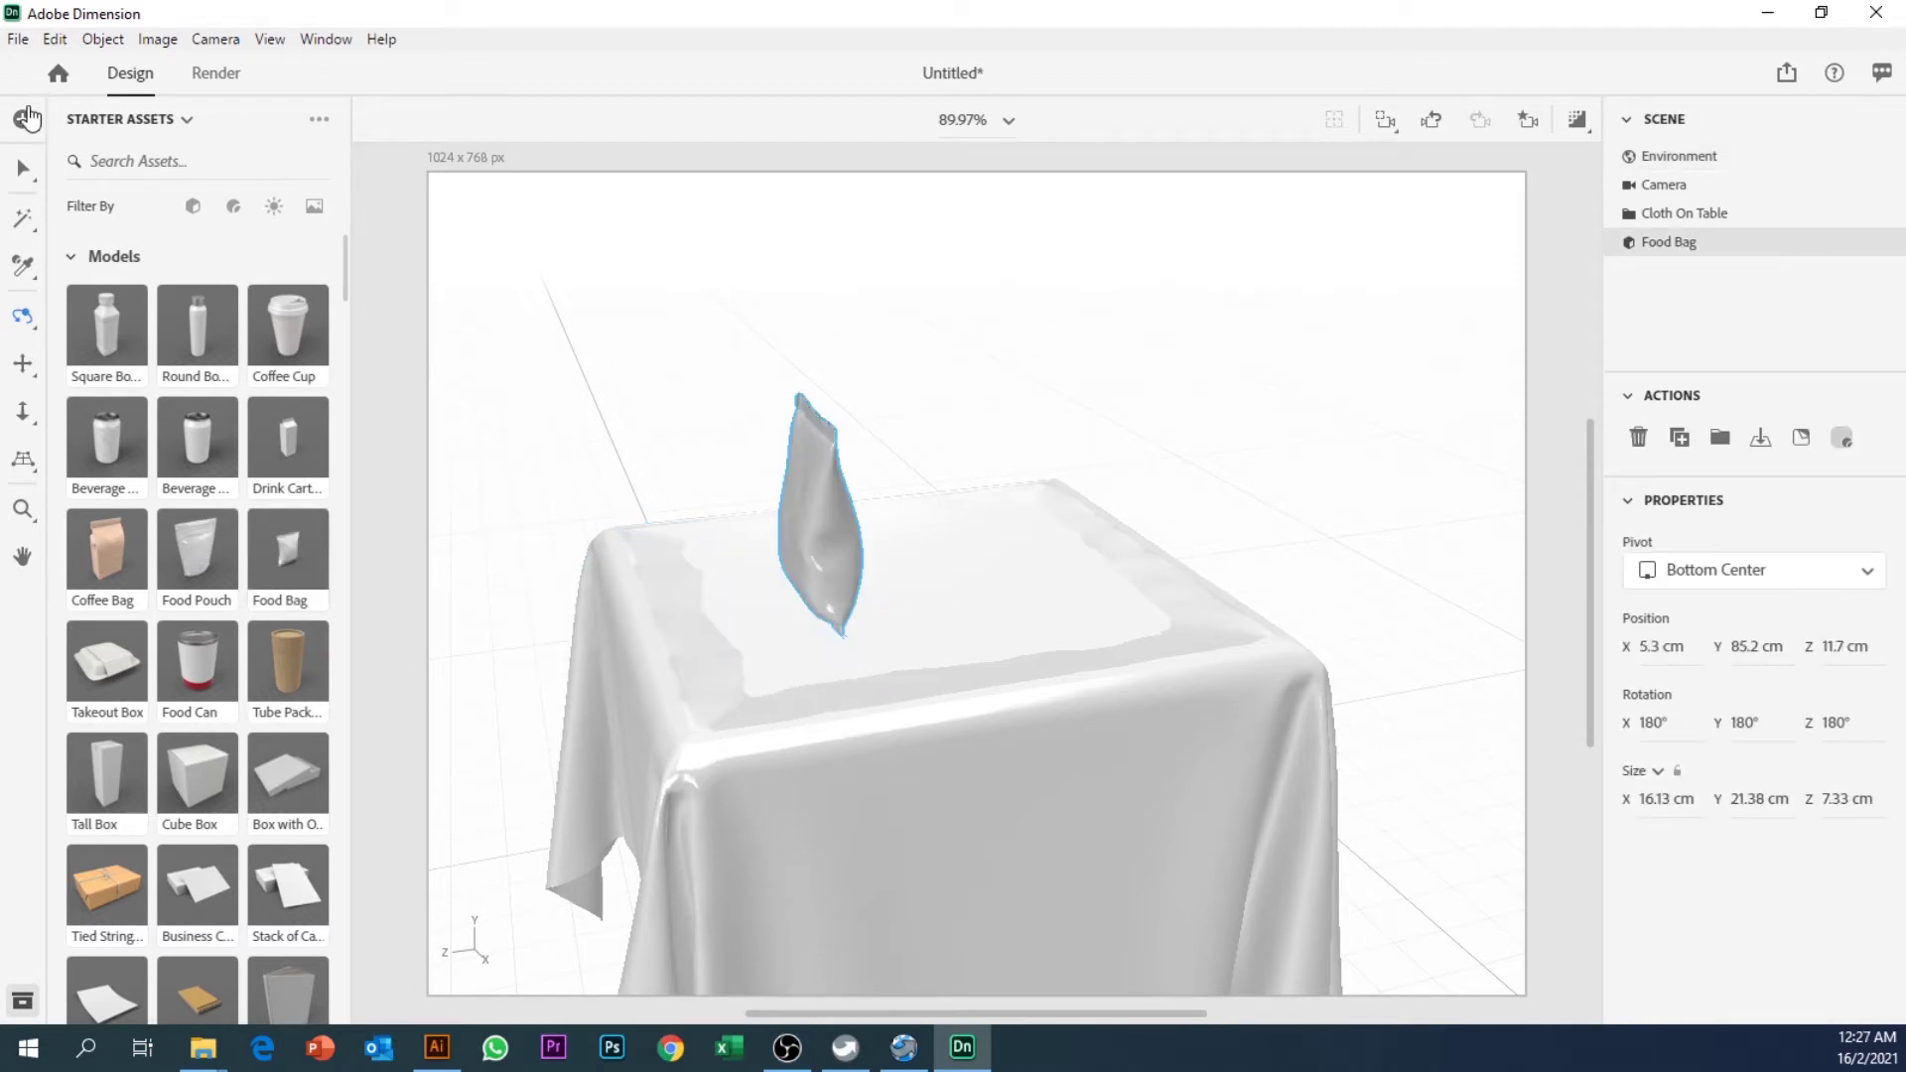
click(23, 171)
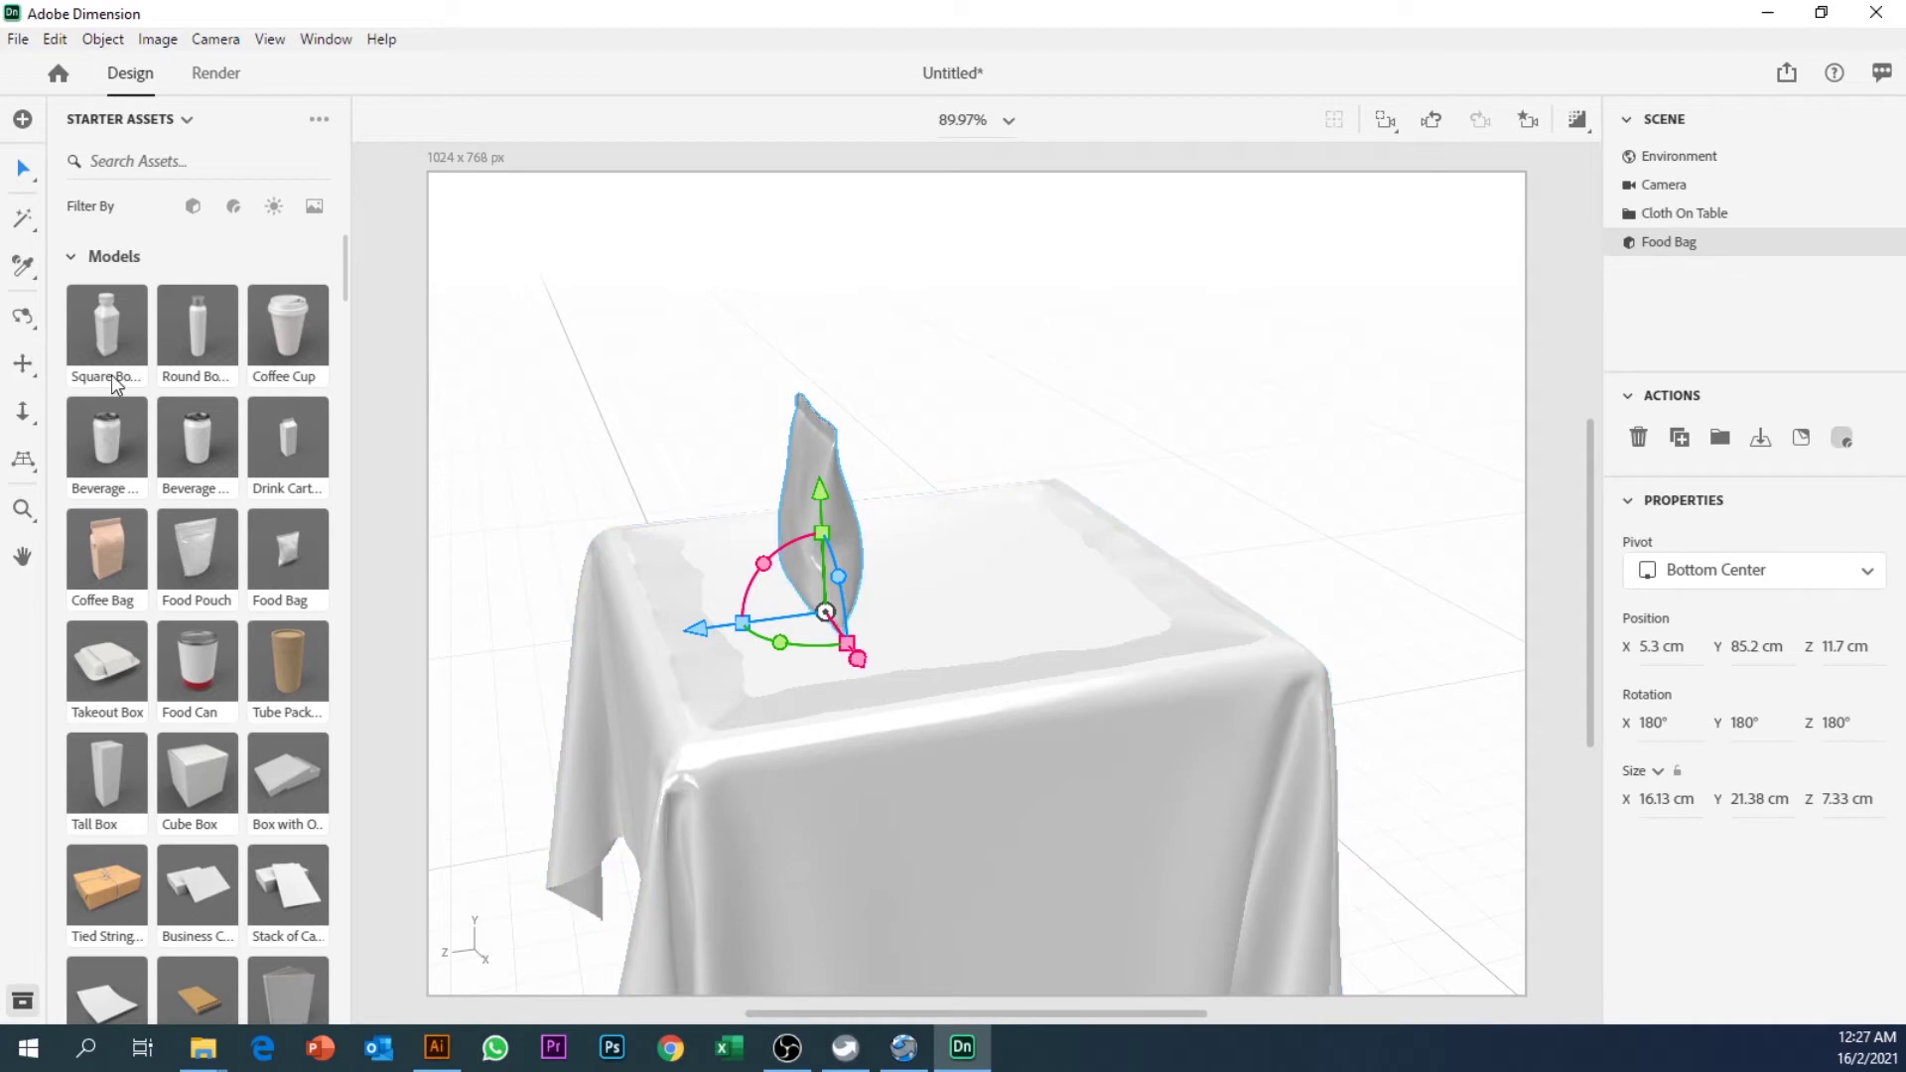
click(24, 318)
drag(906, 615, 534, 558)
scroll(1127, 652, up, 5)
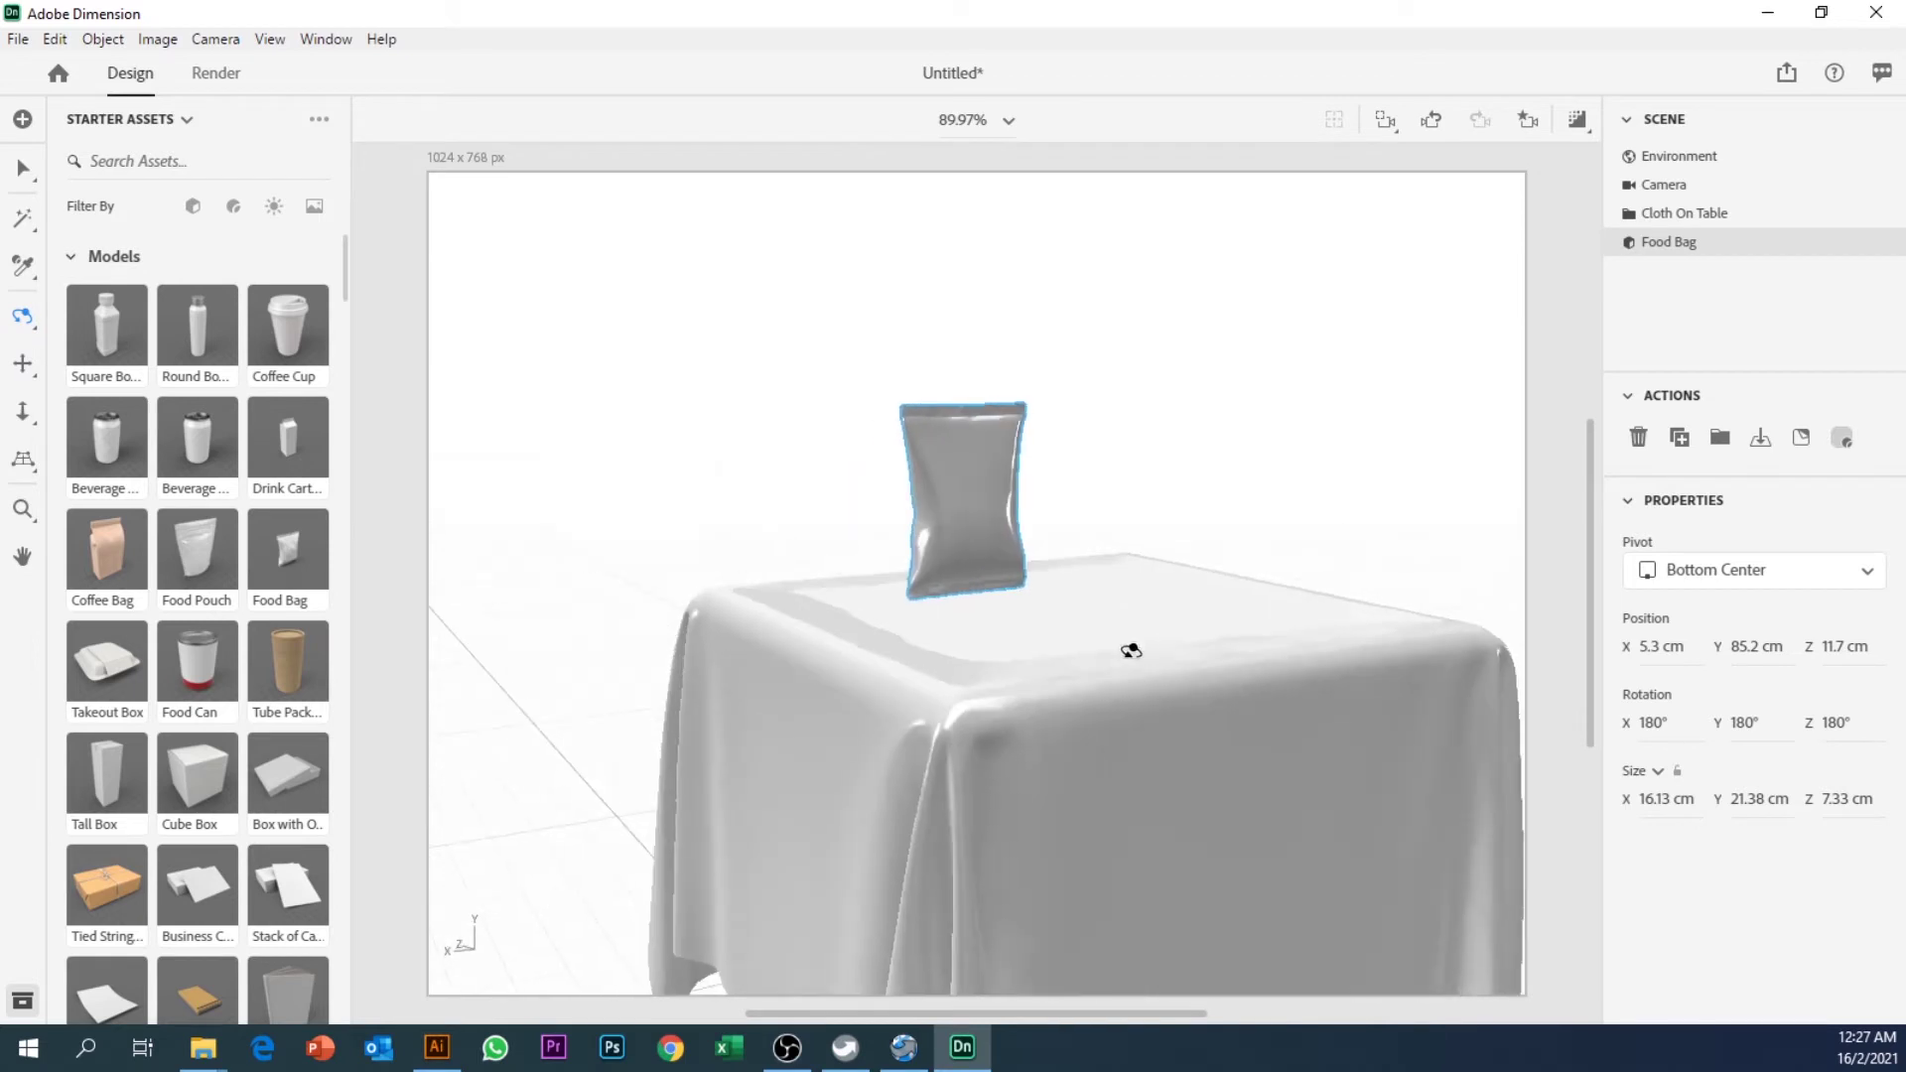
scroll(993, 760, up, 3)
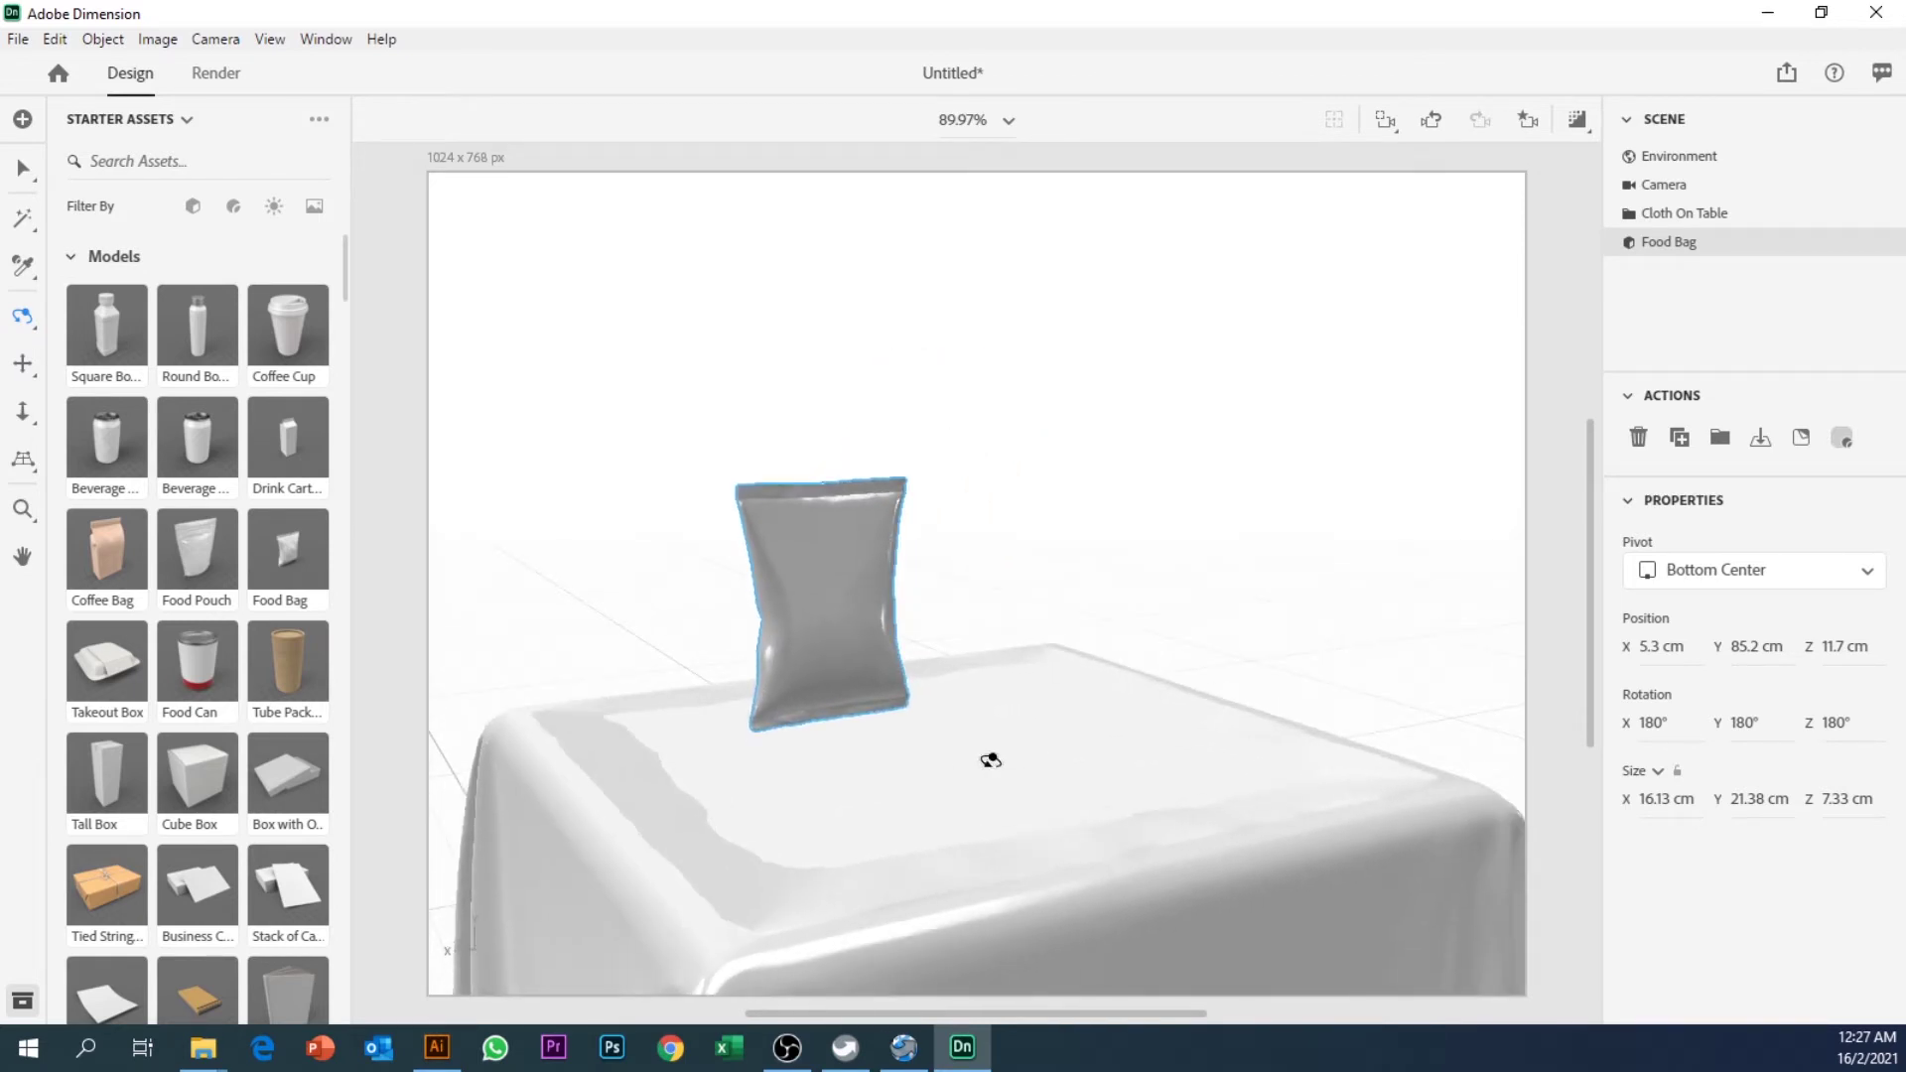
Step: Slide the food bag back along Z, then orbit and pan to view it from the front
click(24, 171)
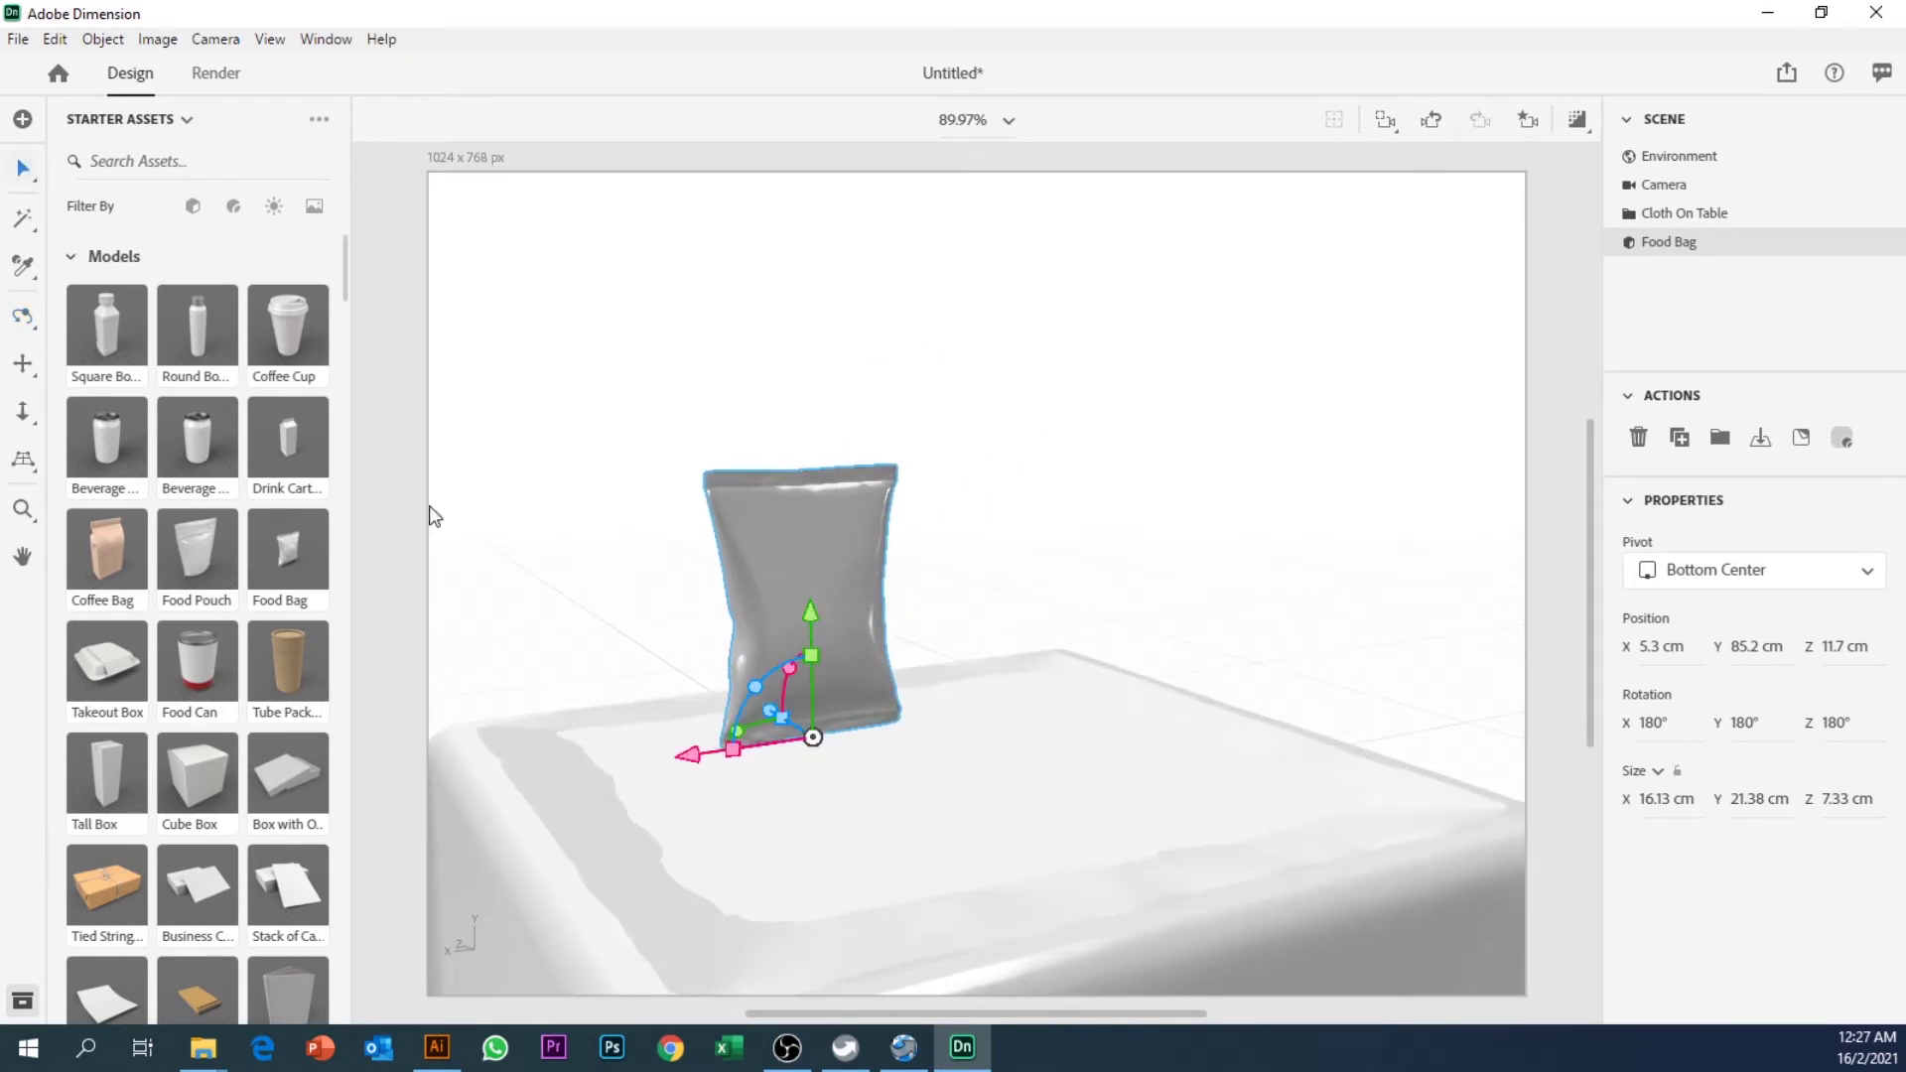
drag(784, 716, 961, 822)
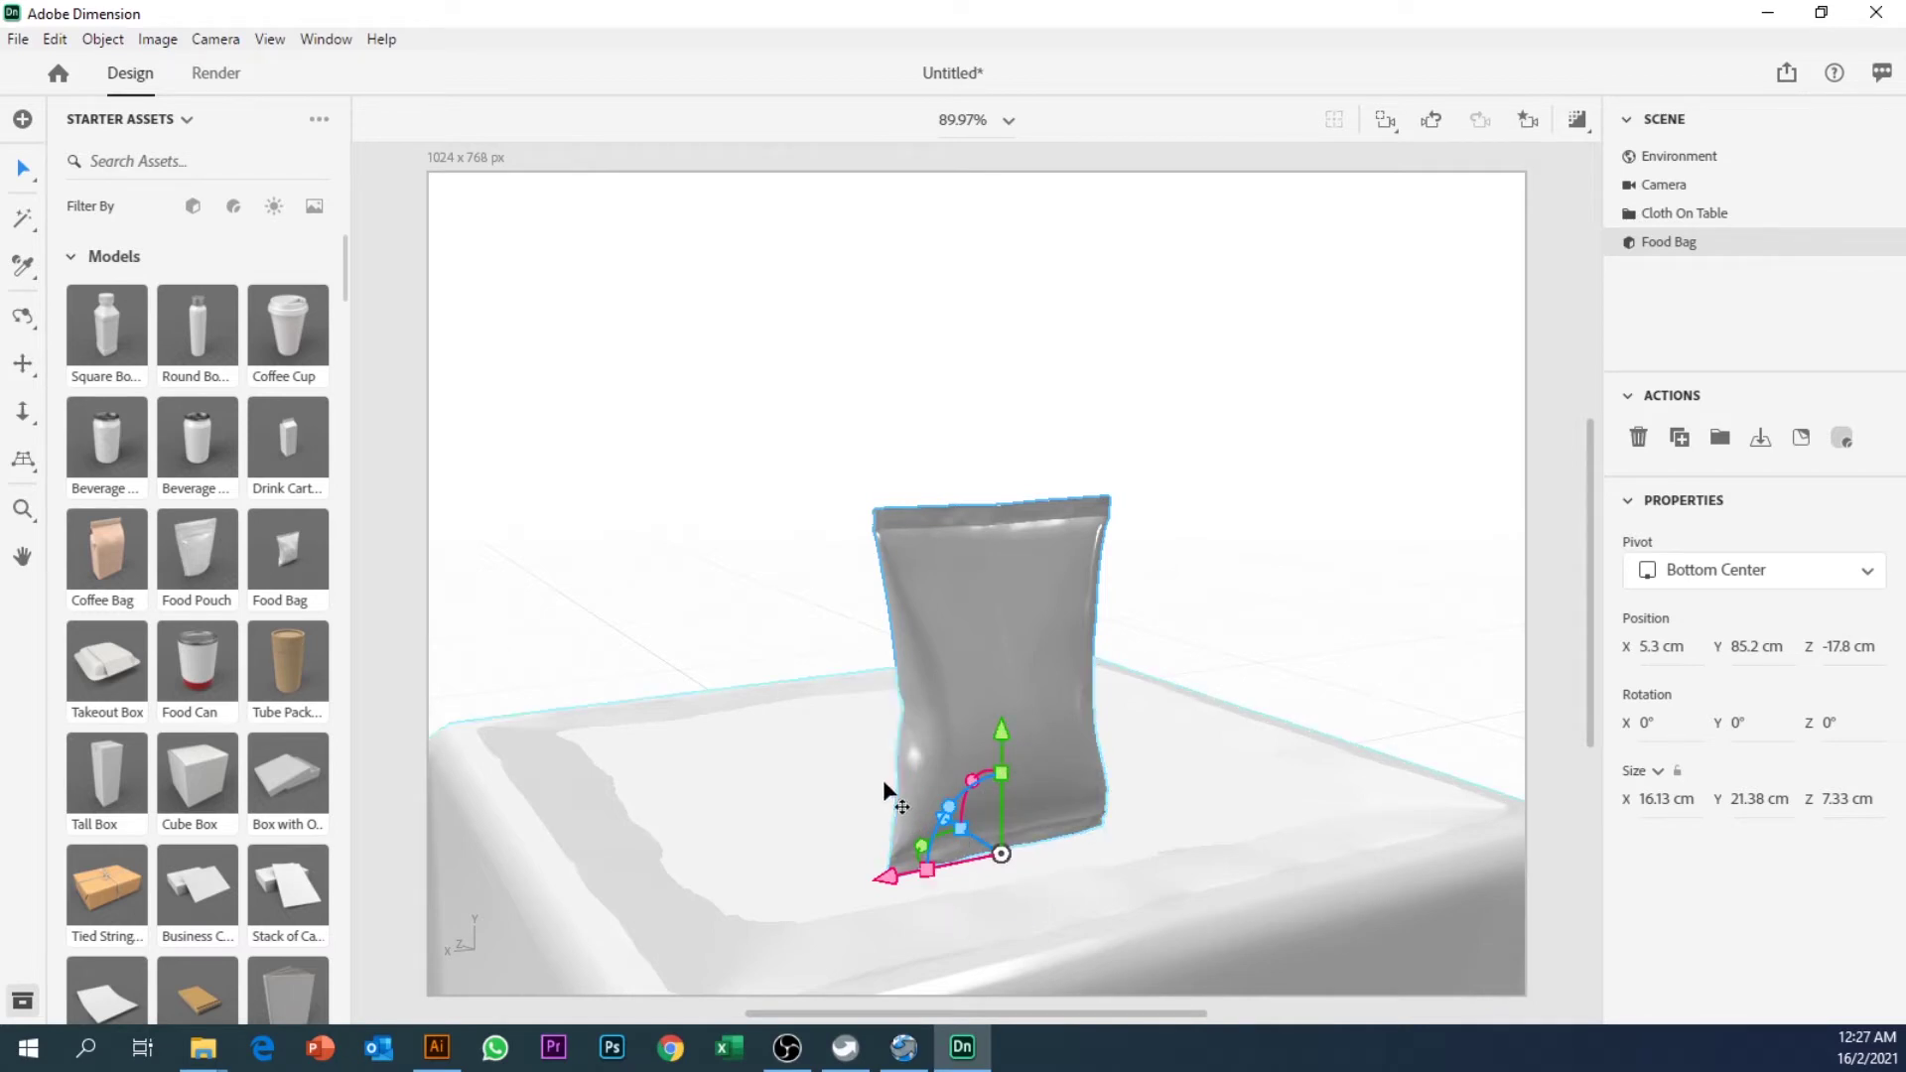
drag(963, 828, 940, 771)
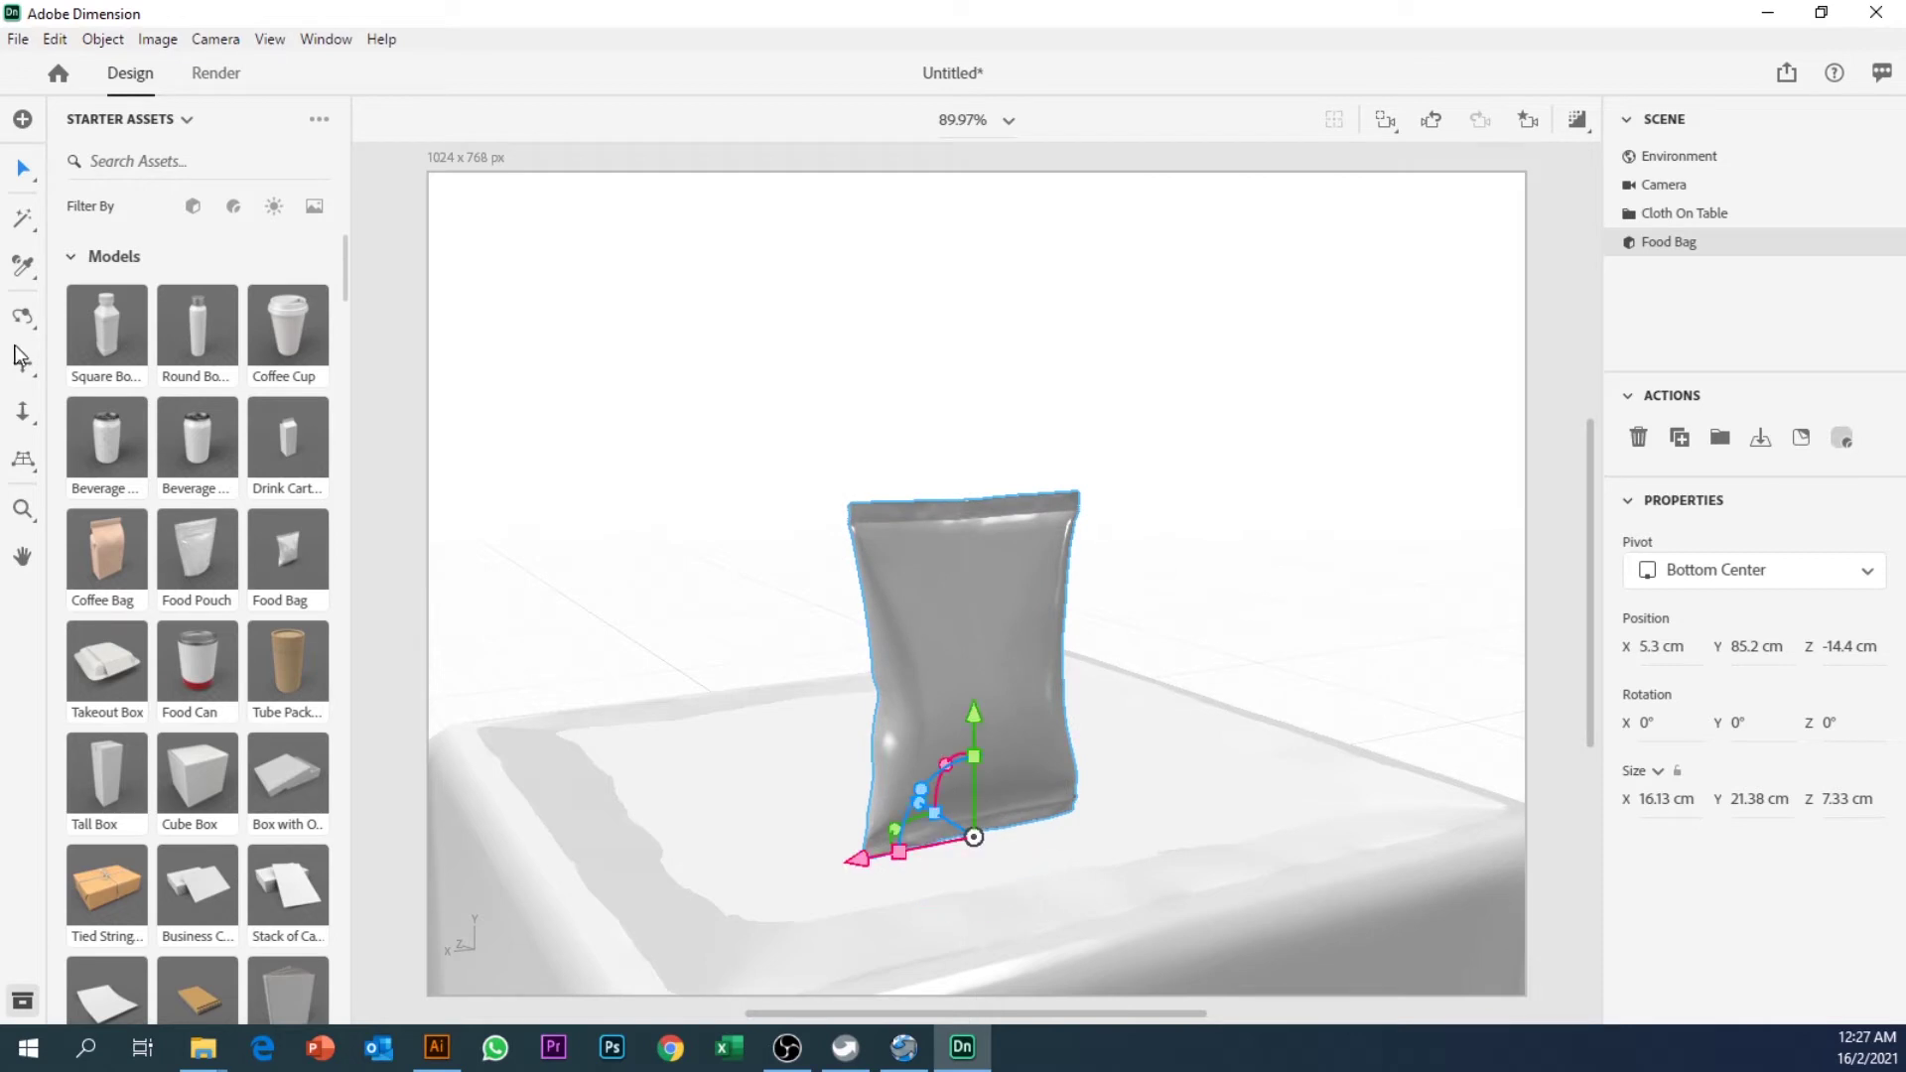
click(23, 319)
drag(1052, 726, 1292, 761)
middle_drag(1292, 761, 1181, 689)
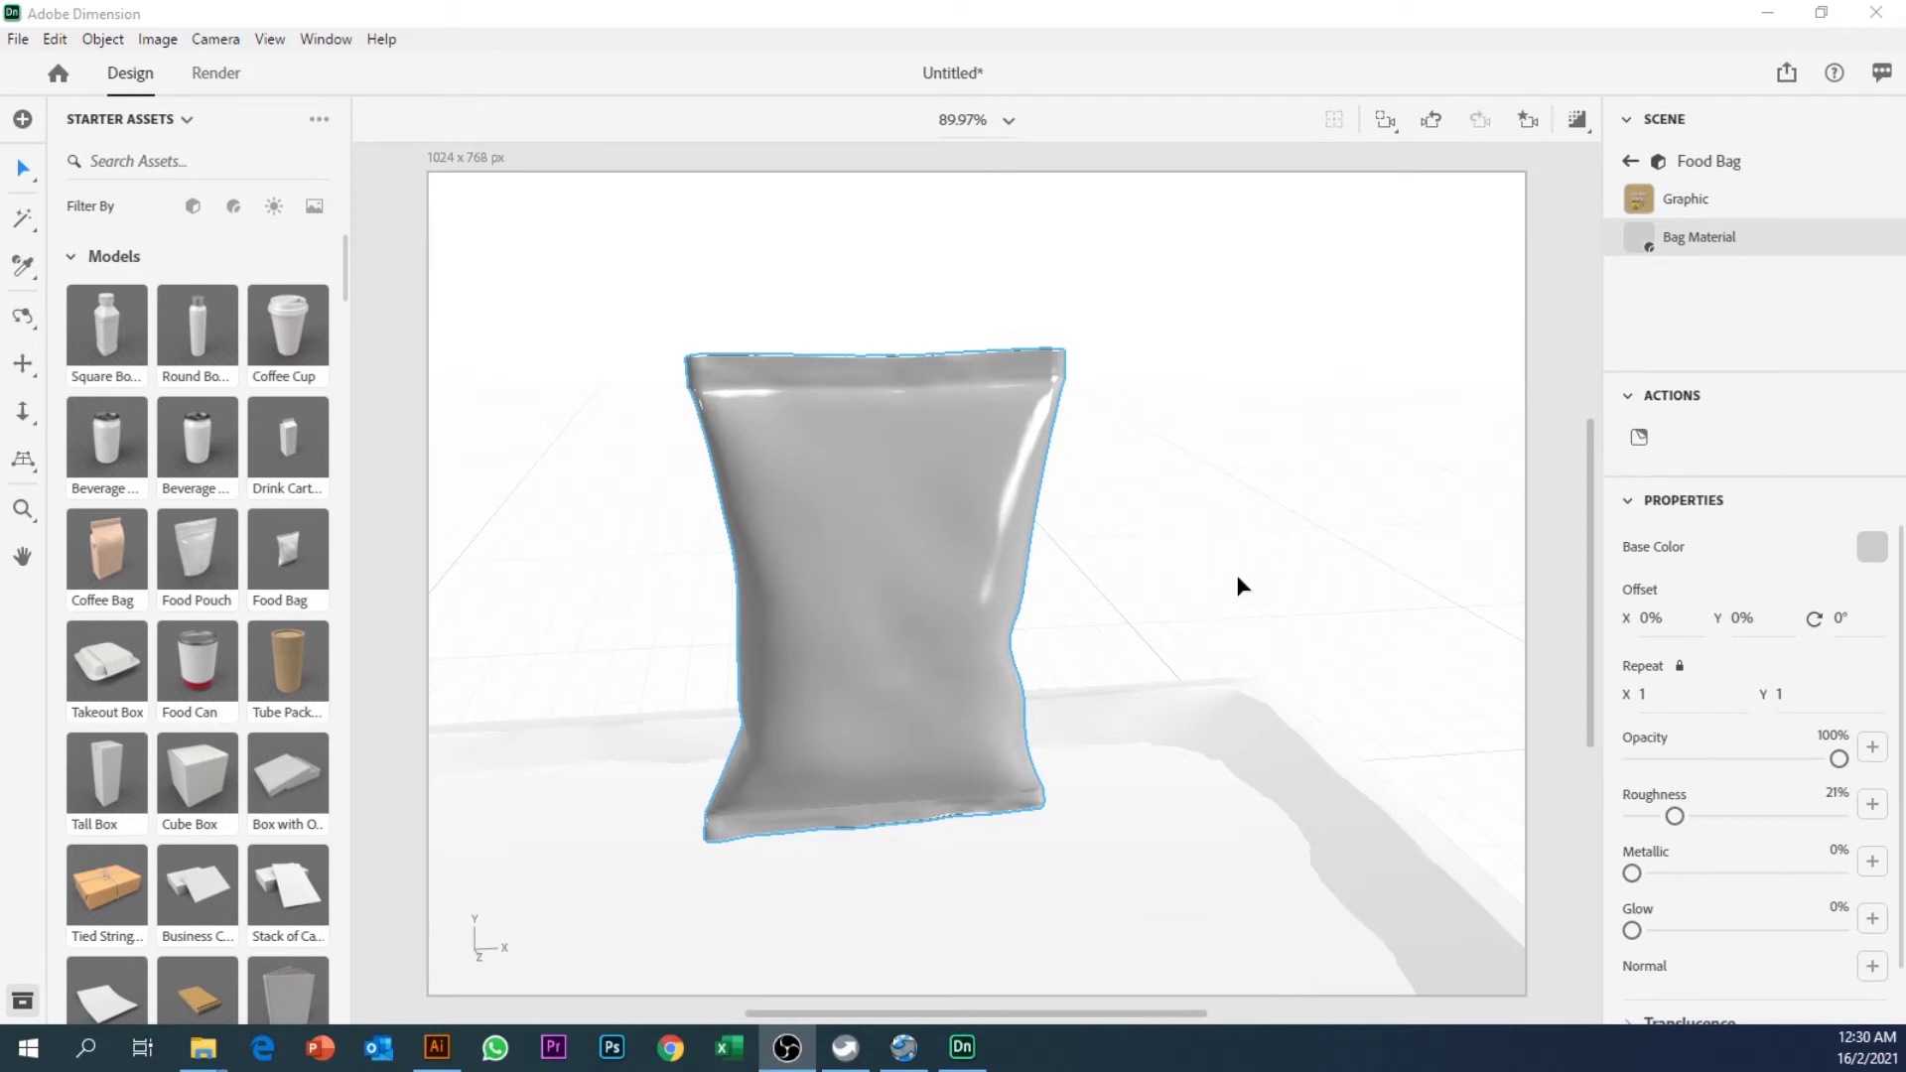
Step: Orbit around the existing food bag, select it and delete it
click(23, 317)
drag(1310, 754, 504, 750)
click(18, 167)
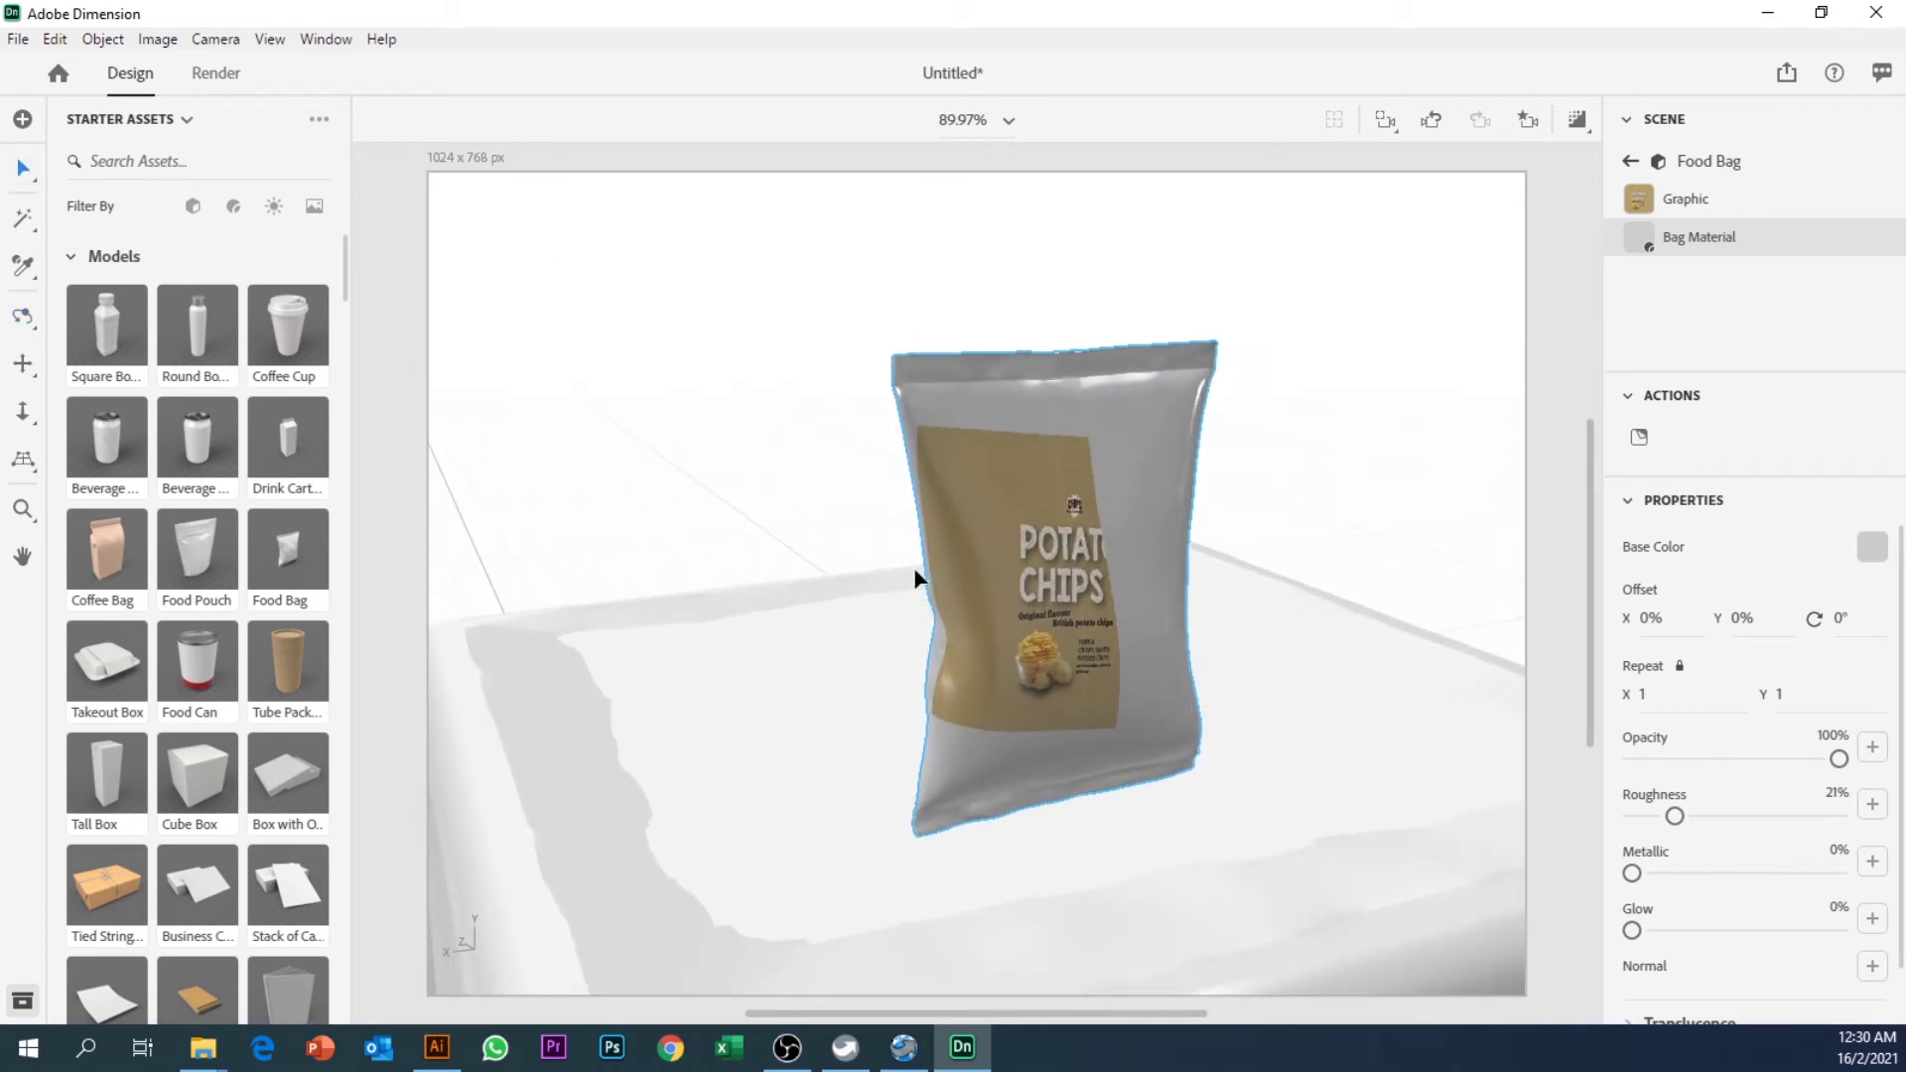
click(985, 581)
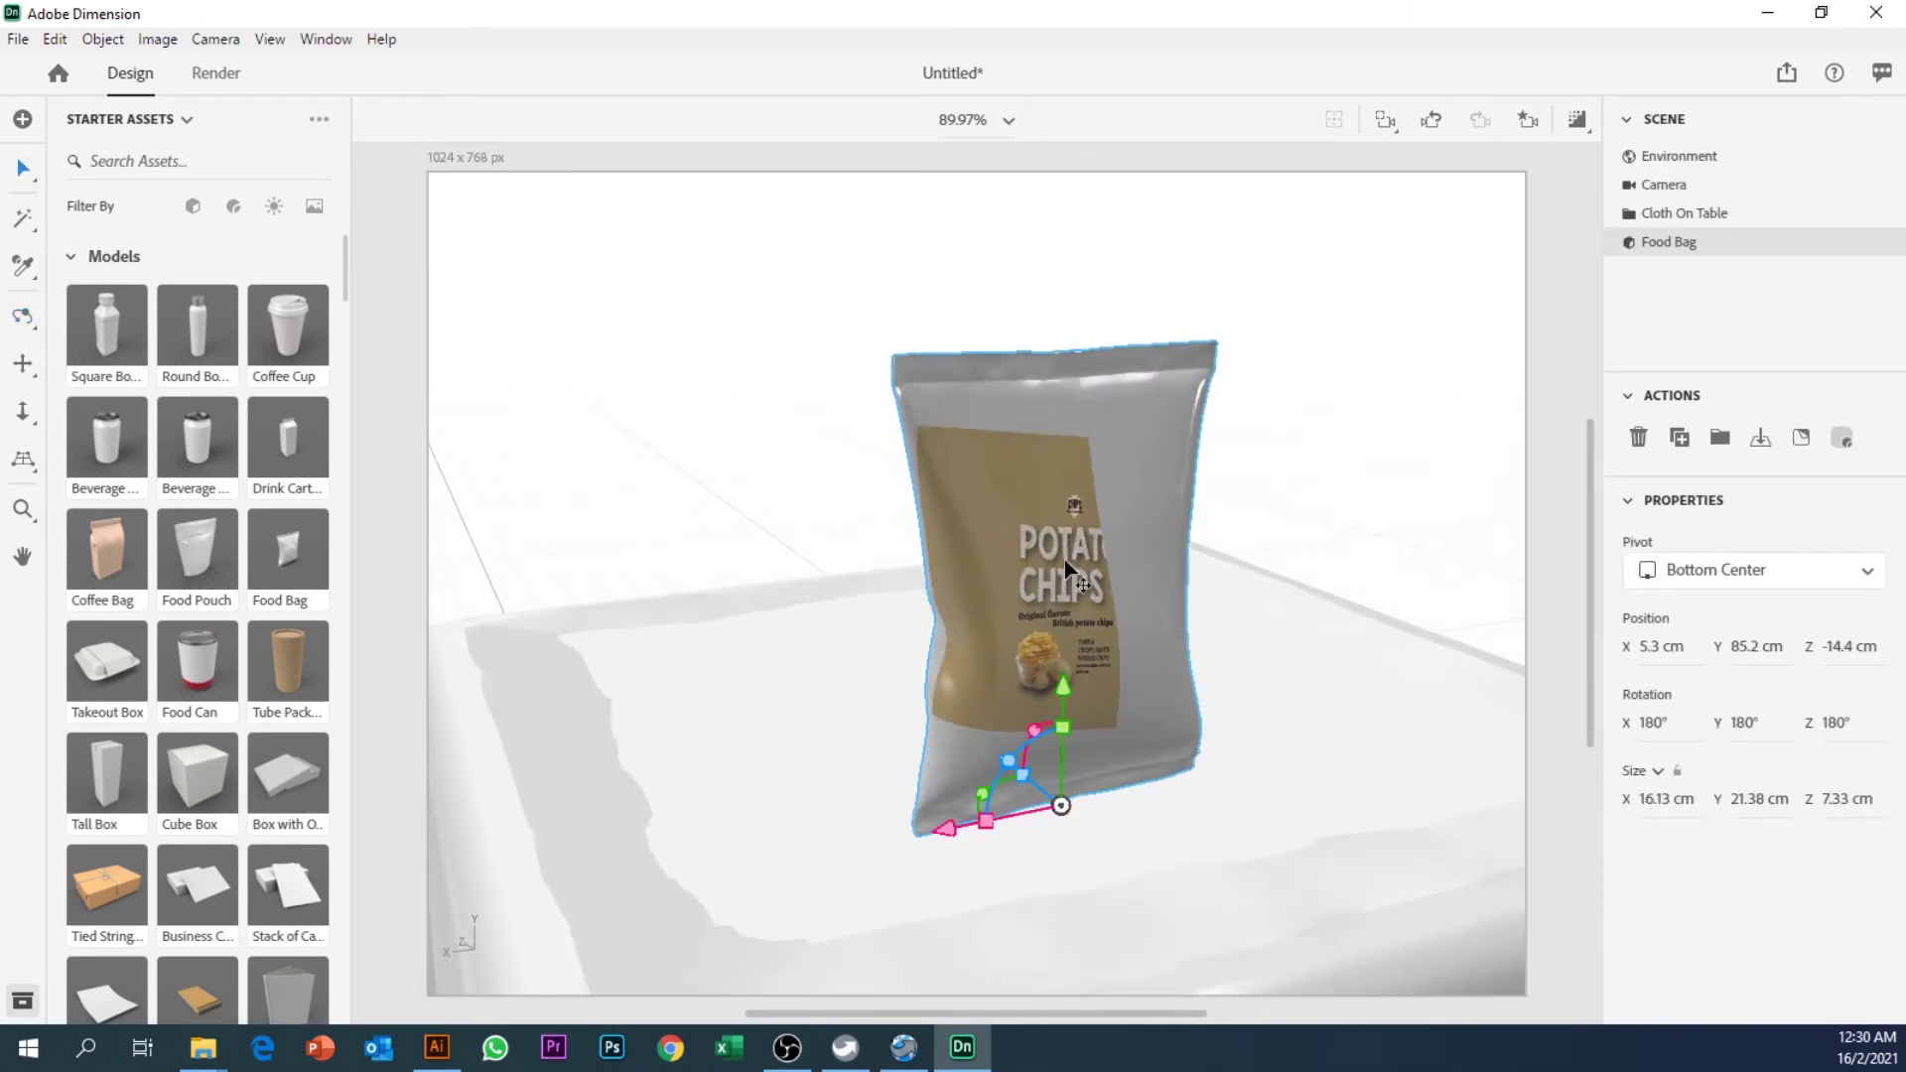
click(1639, 437)
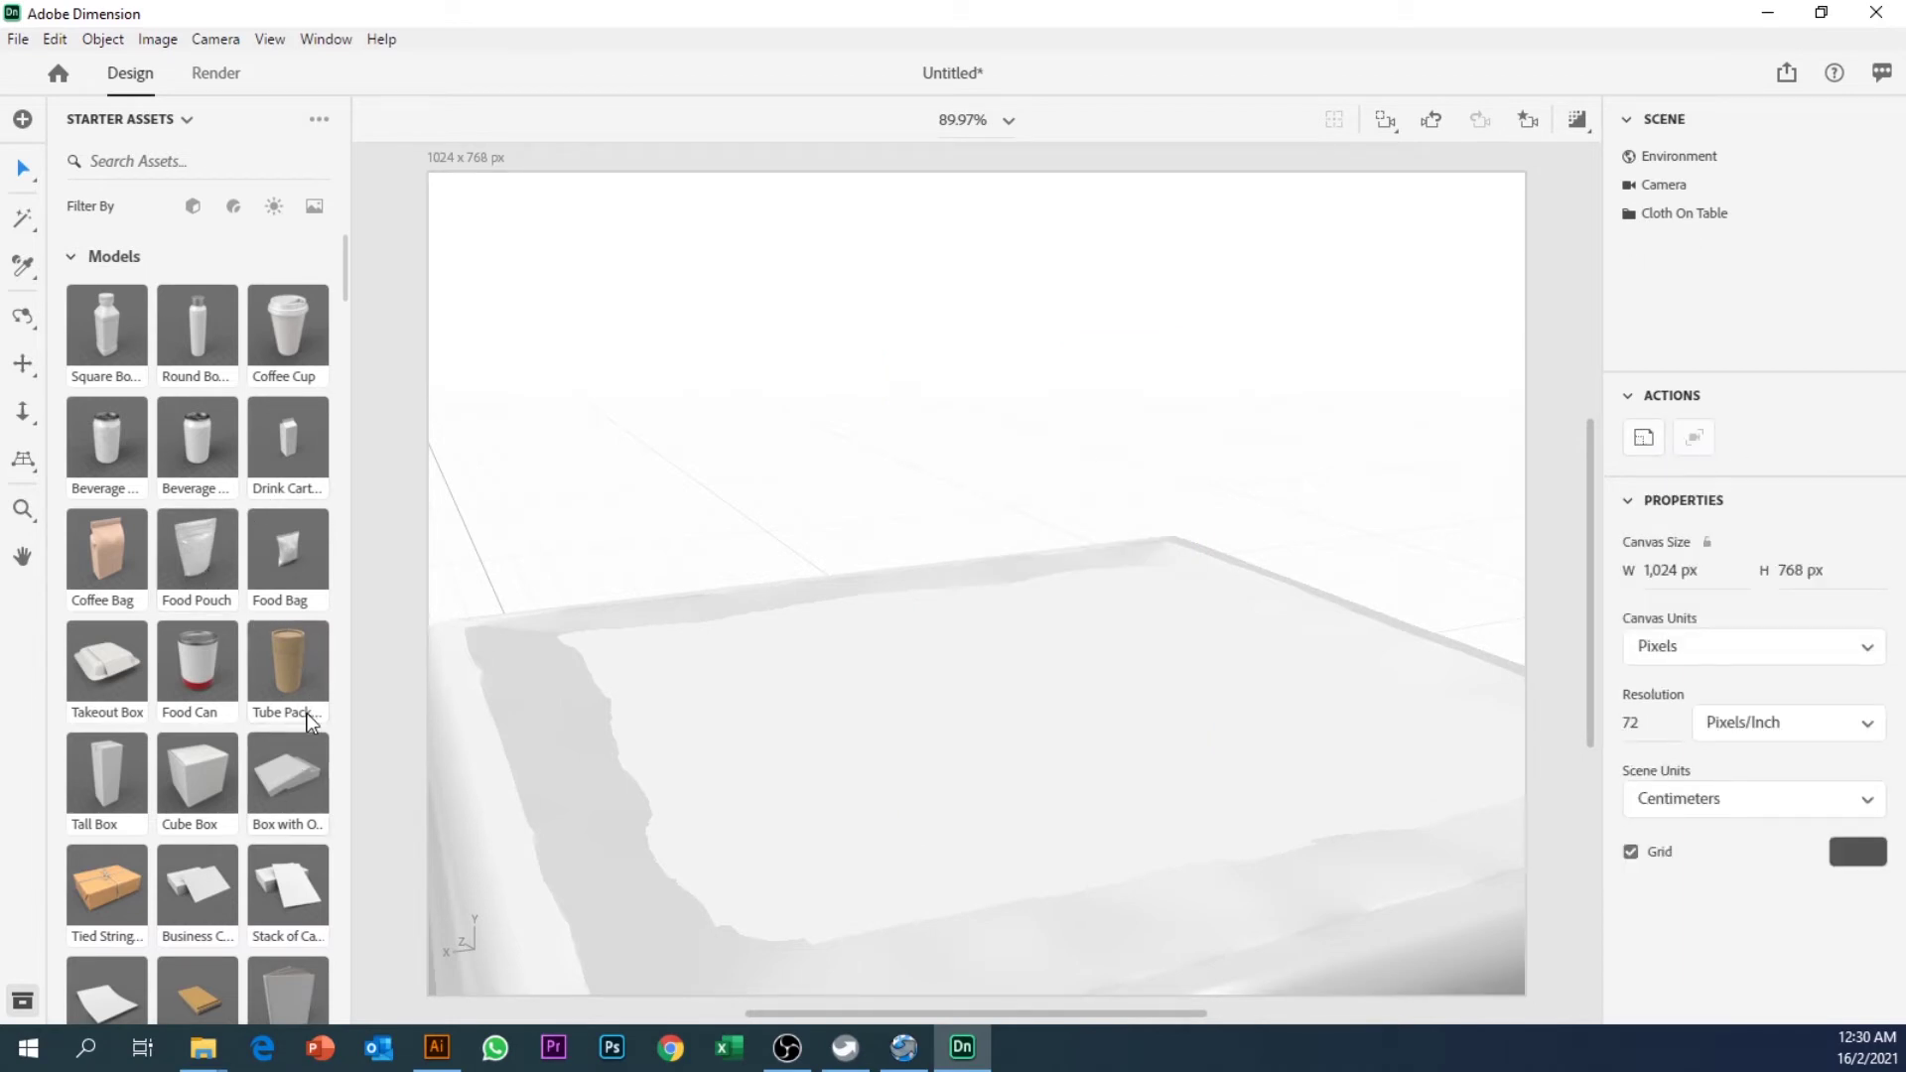
Step: Place a fresh Food Bag on the table, view it front-on, and open its Bag Material
drag(271, 522, 975, 712)
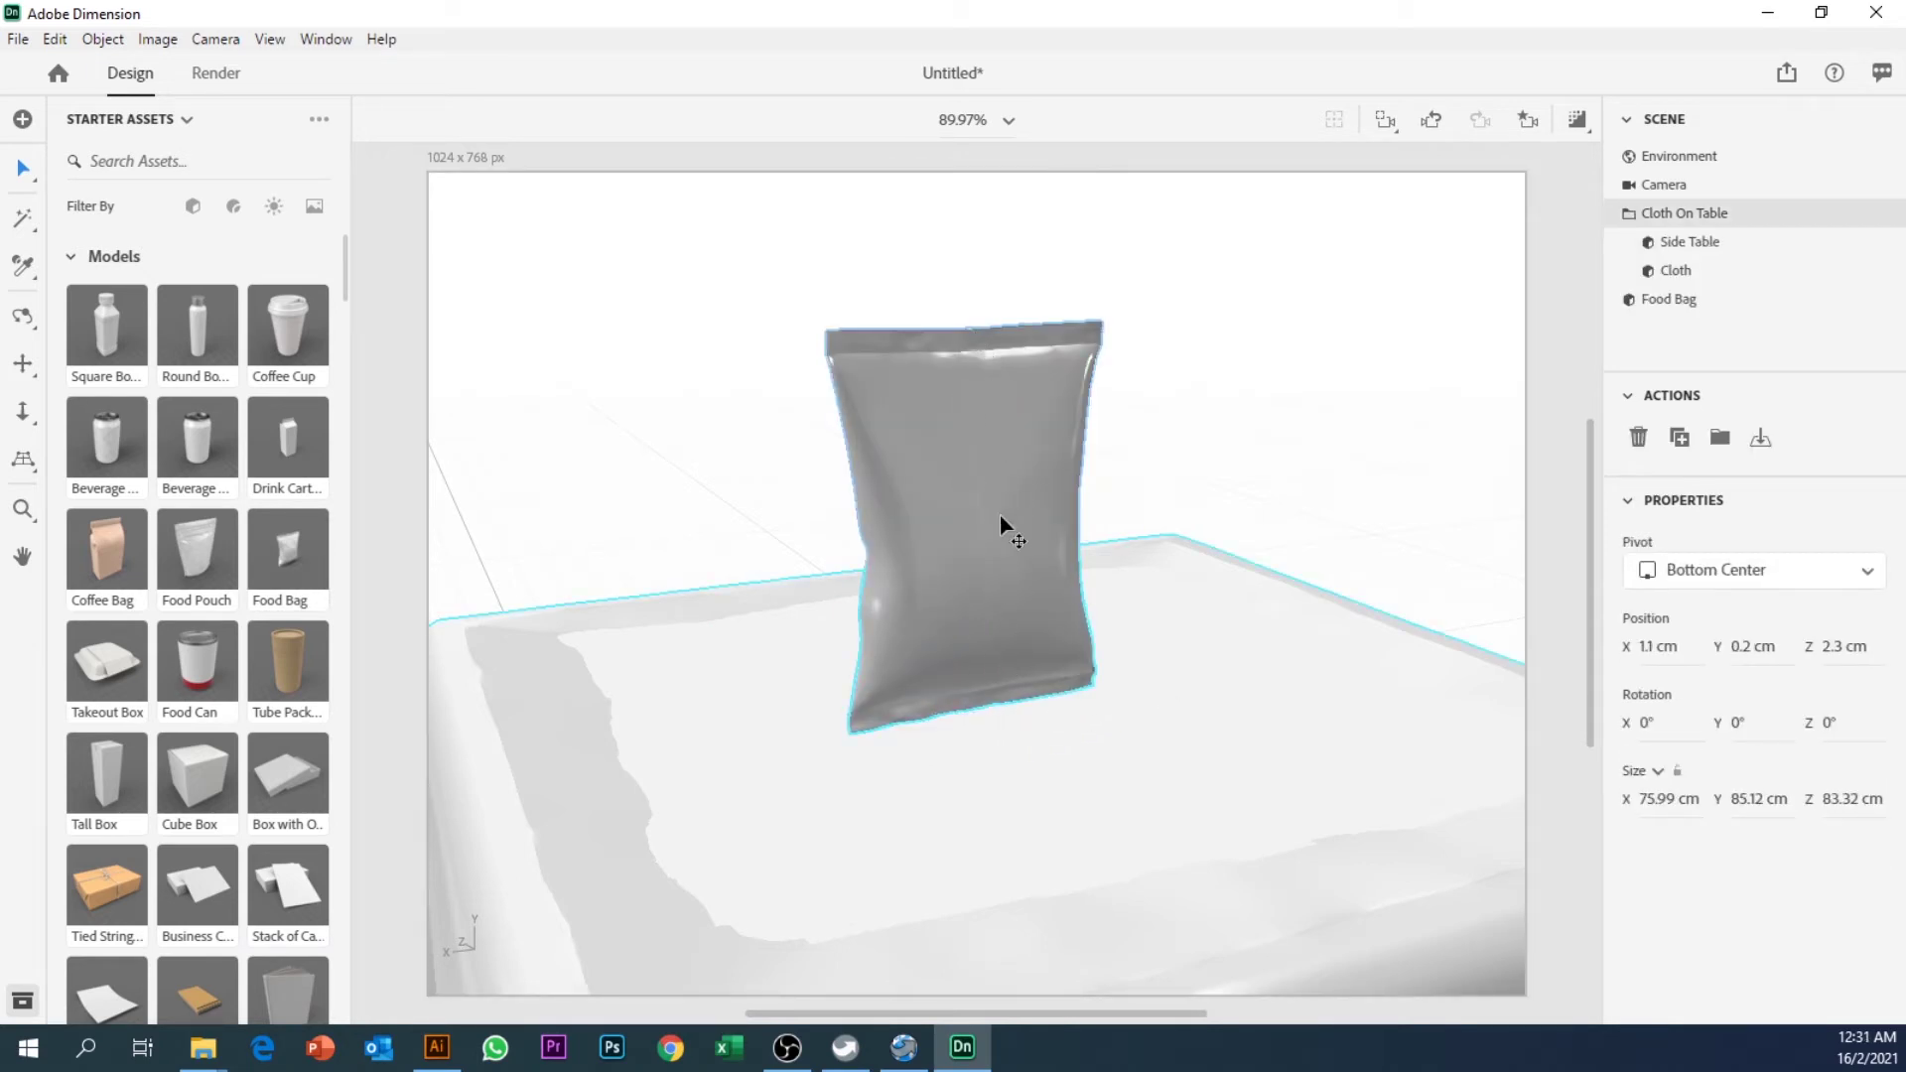
key(1)
drag(880, 707, 1200, 643)
mouse_move(1064, 619)
mouse_down()
mouse_move(1072, 659)
mouse_move(1085, 617)
mouse_up()
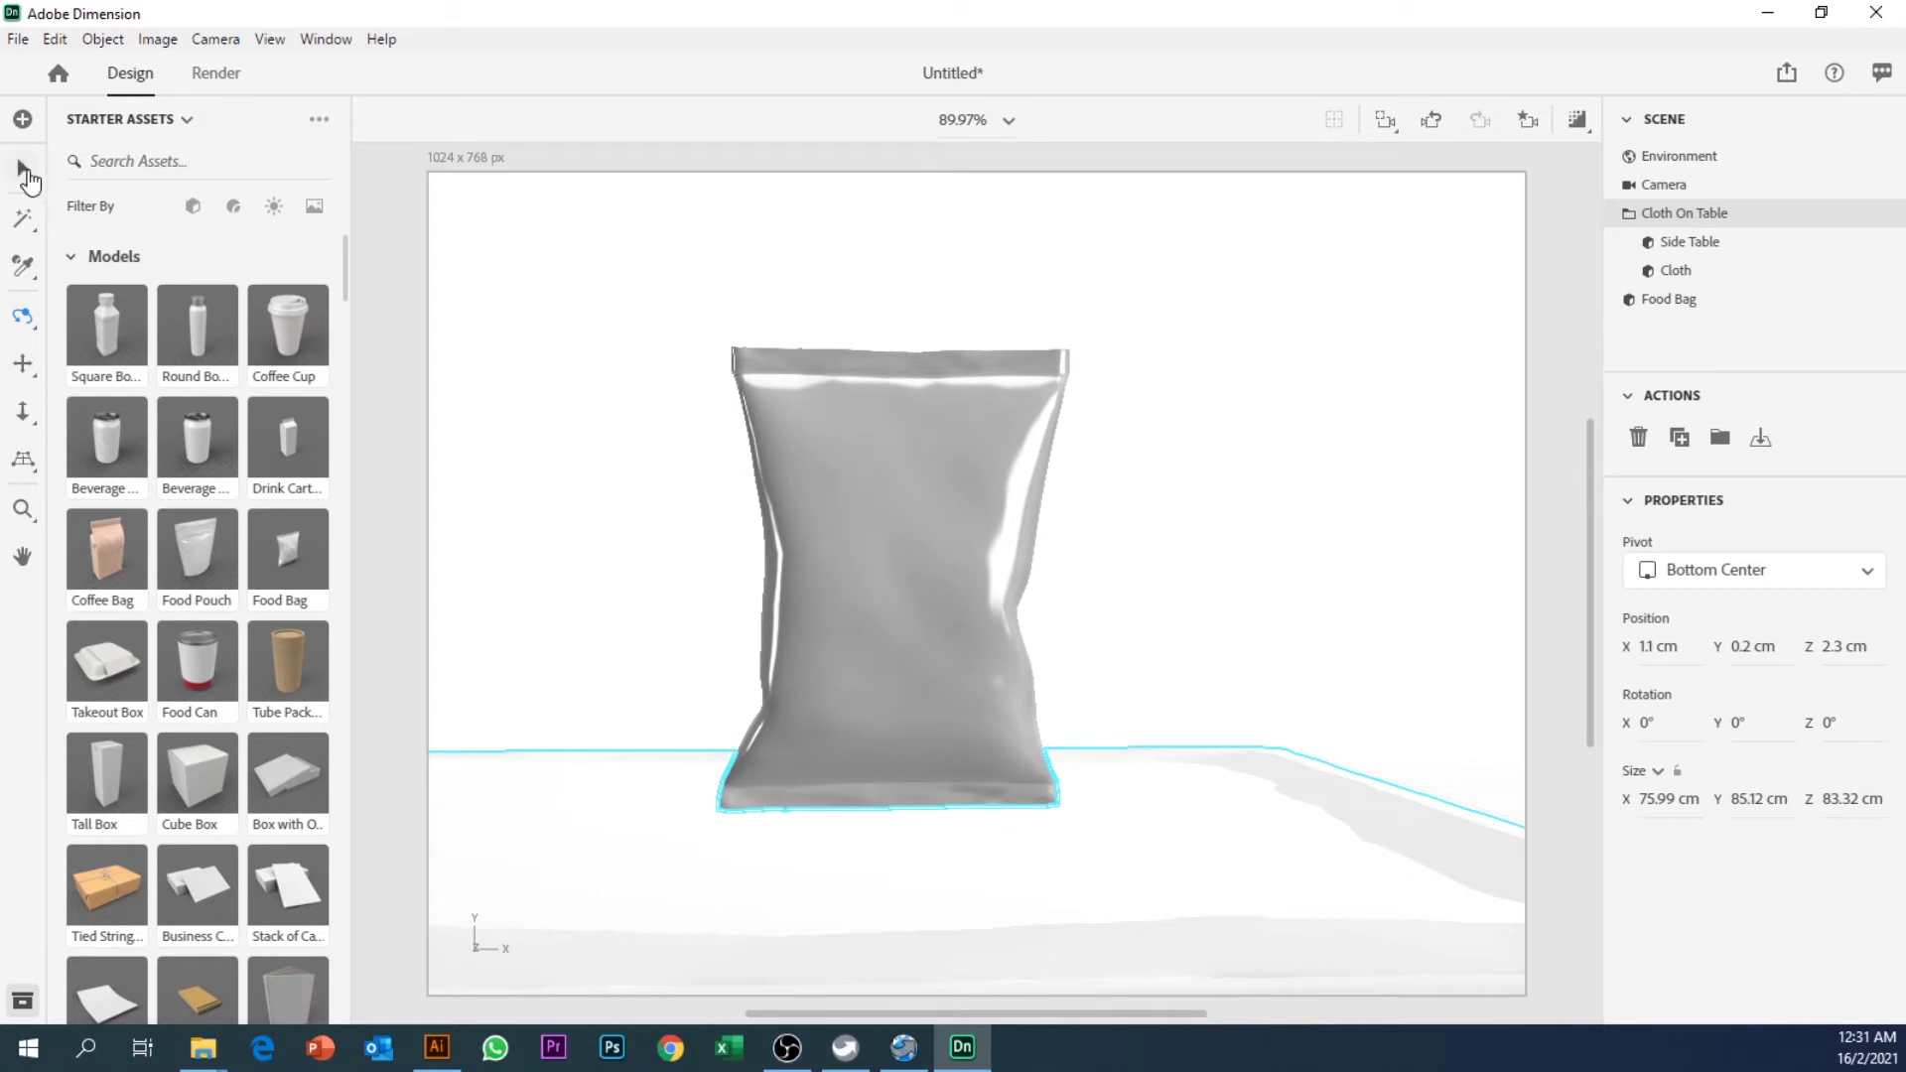
double_click(923, 576)
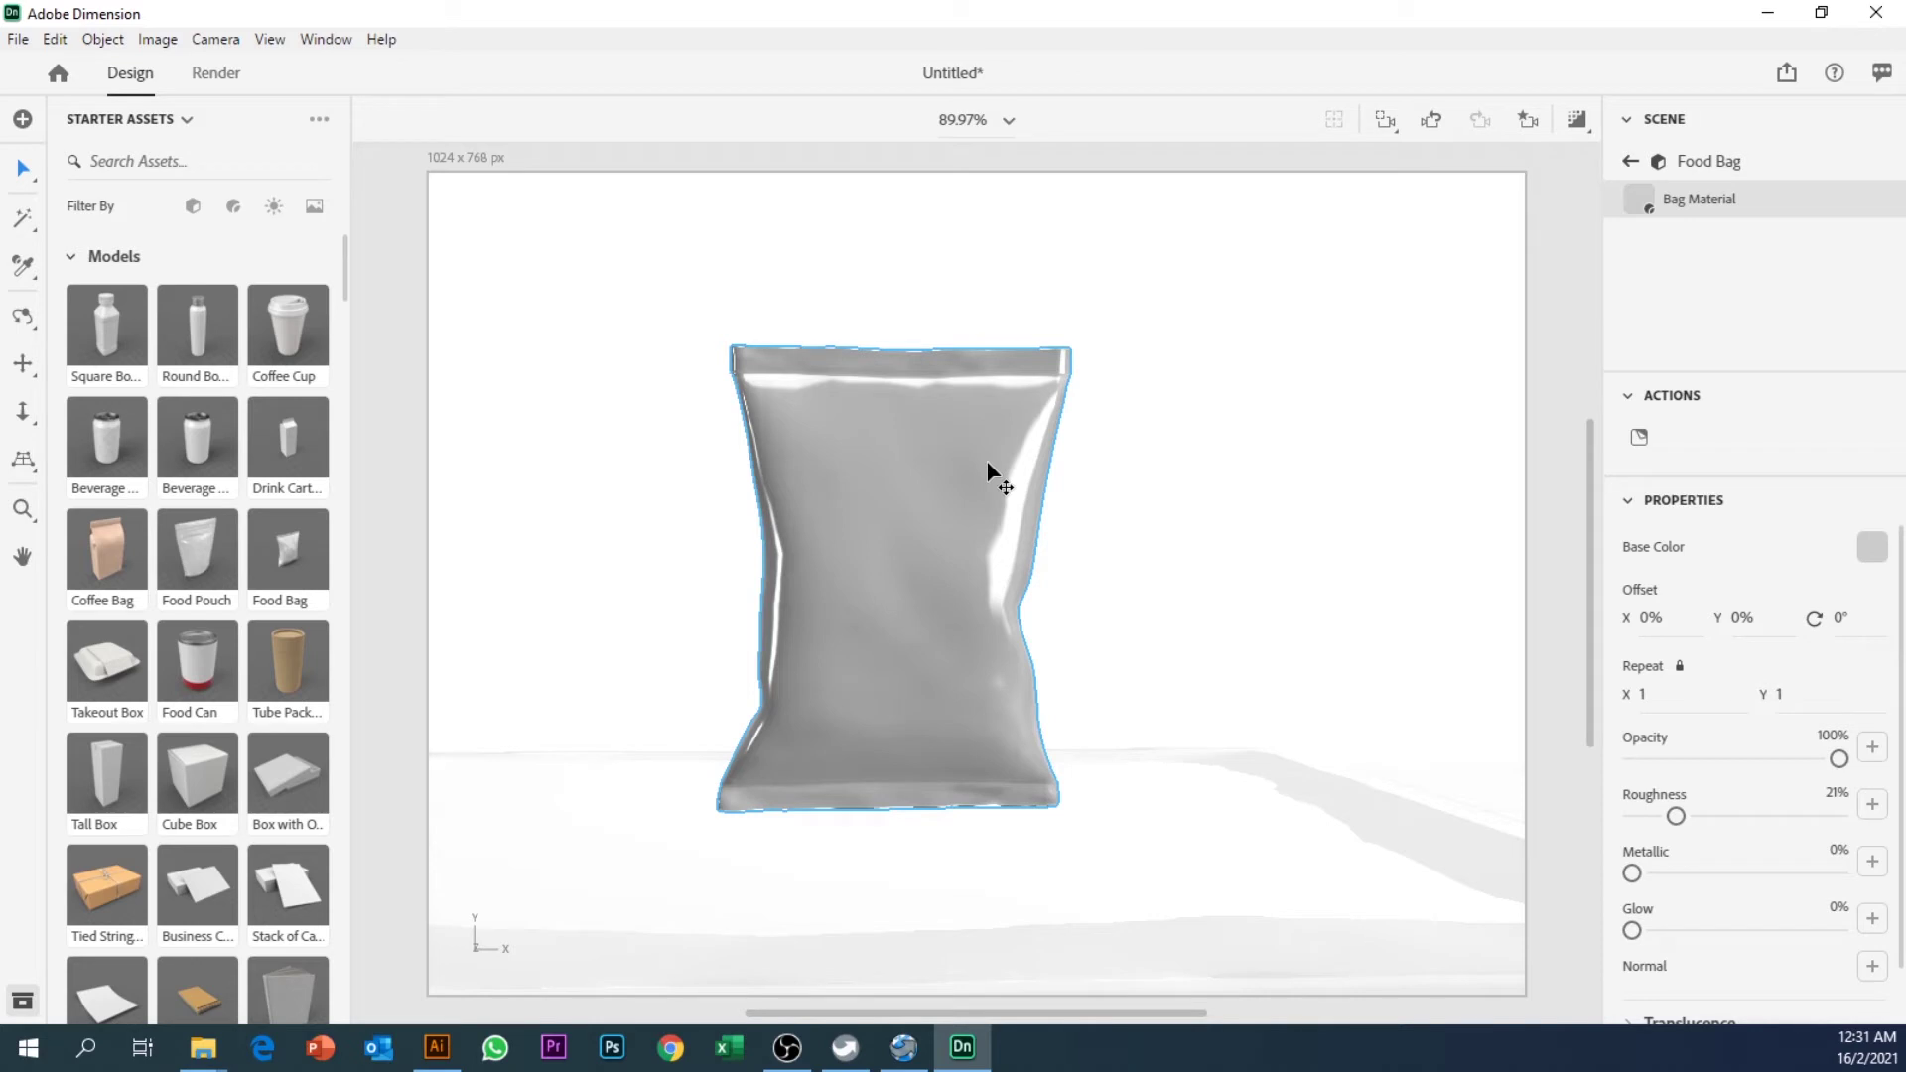
Step: Place the template design on the food bag as its label, then reposition and enlarge it
click(1640, 440)
click(715, 409)
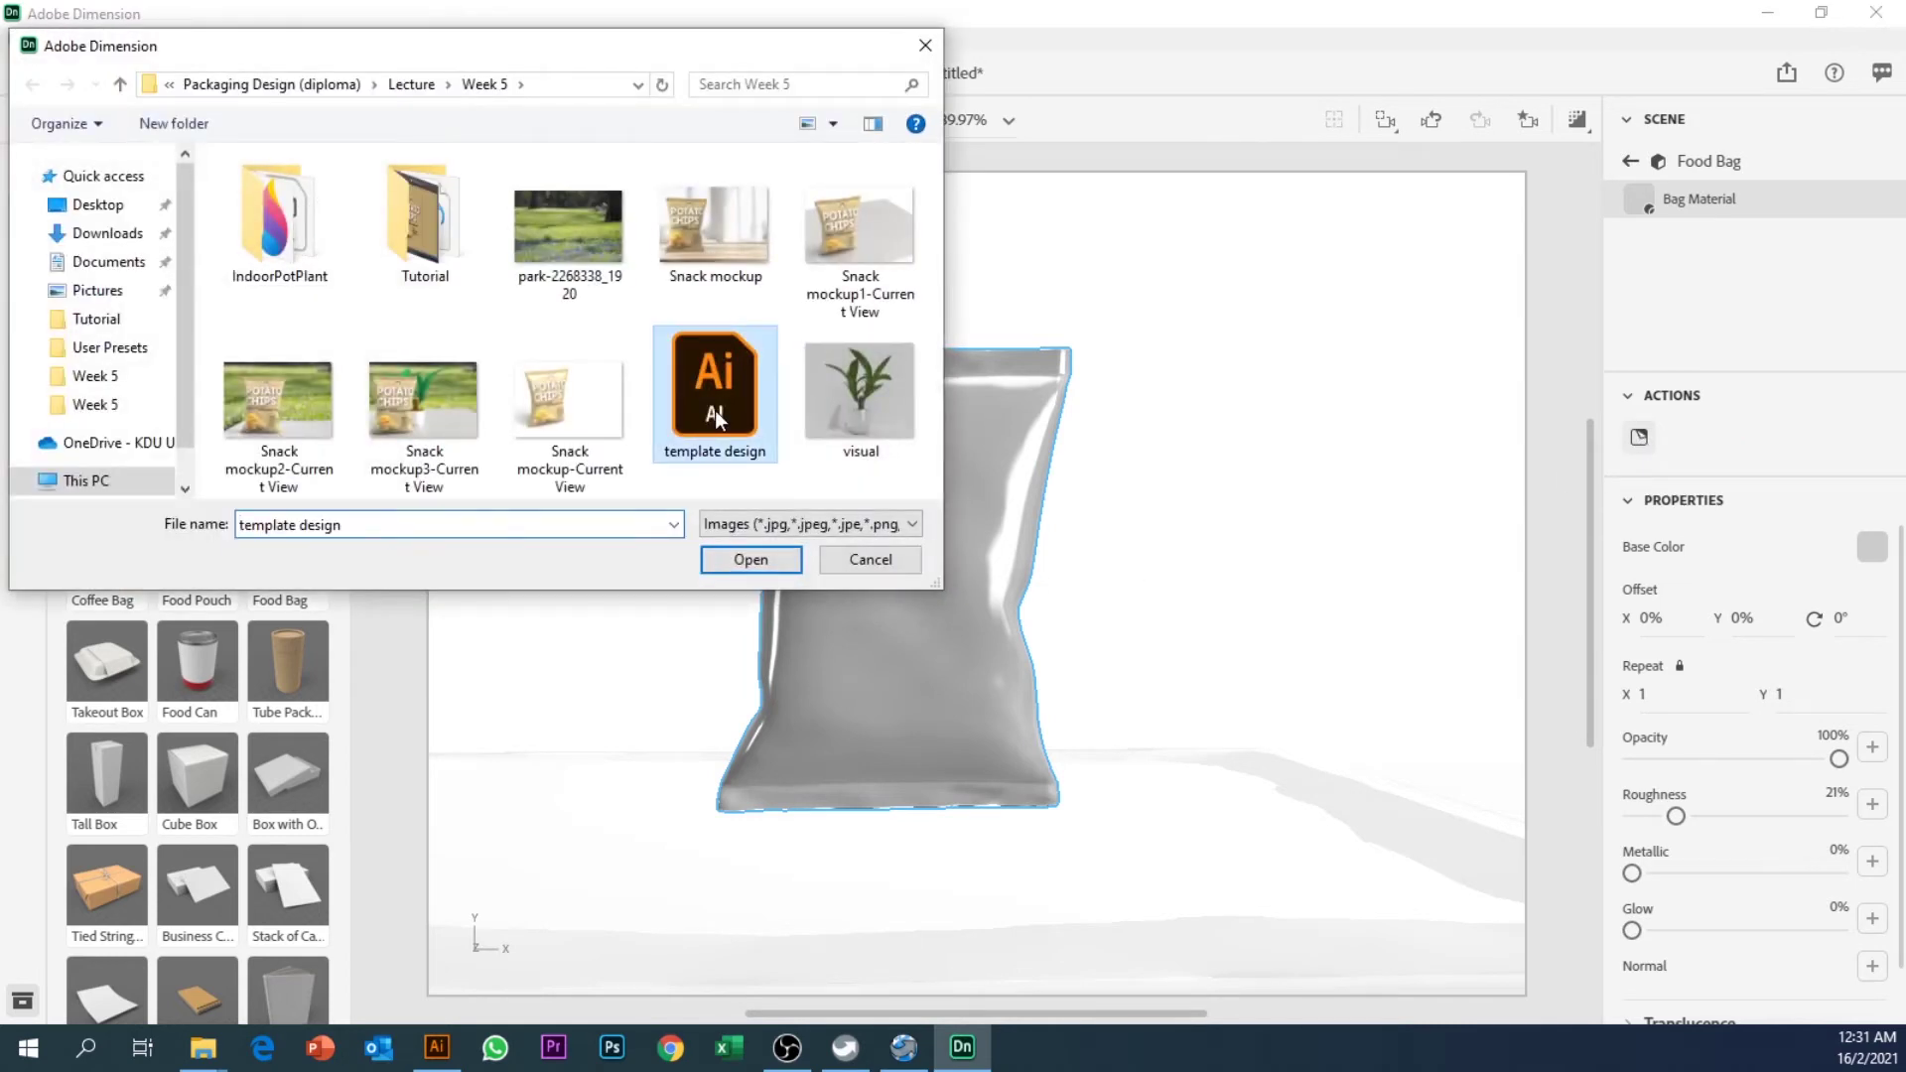
click(753, 561)
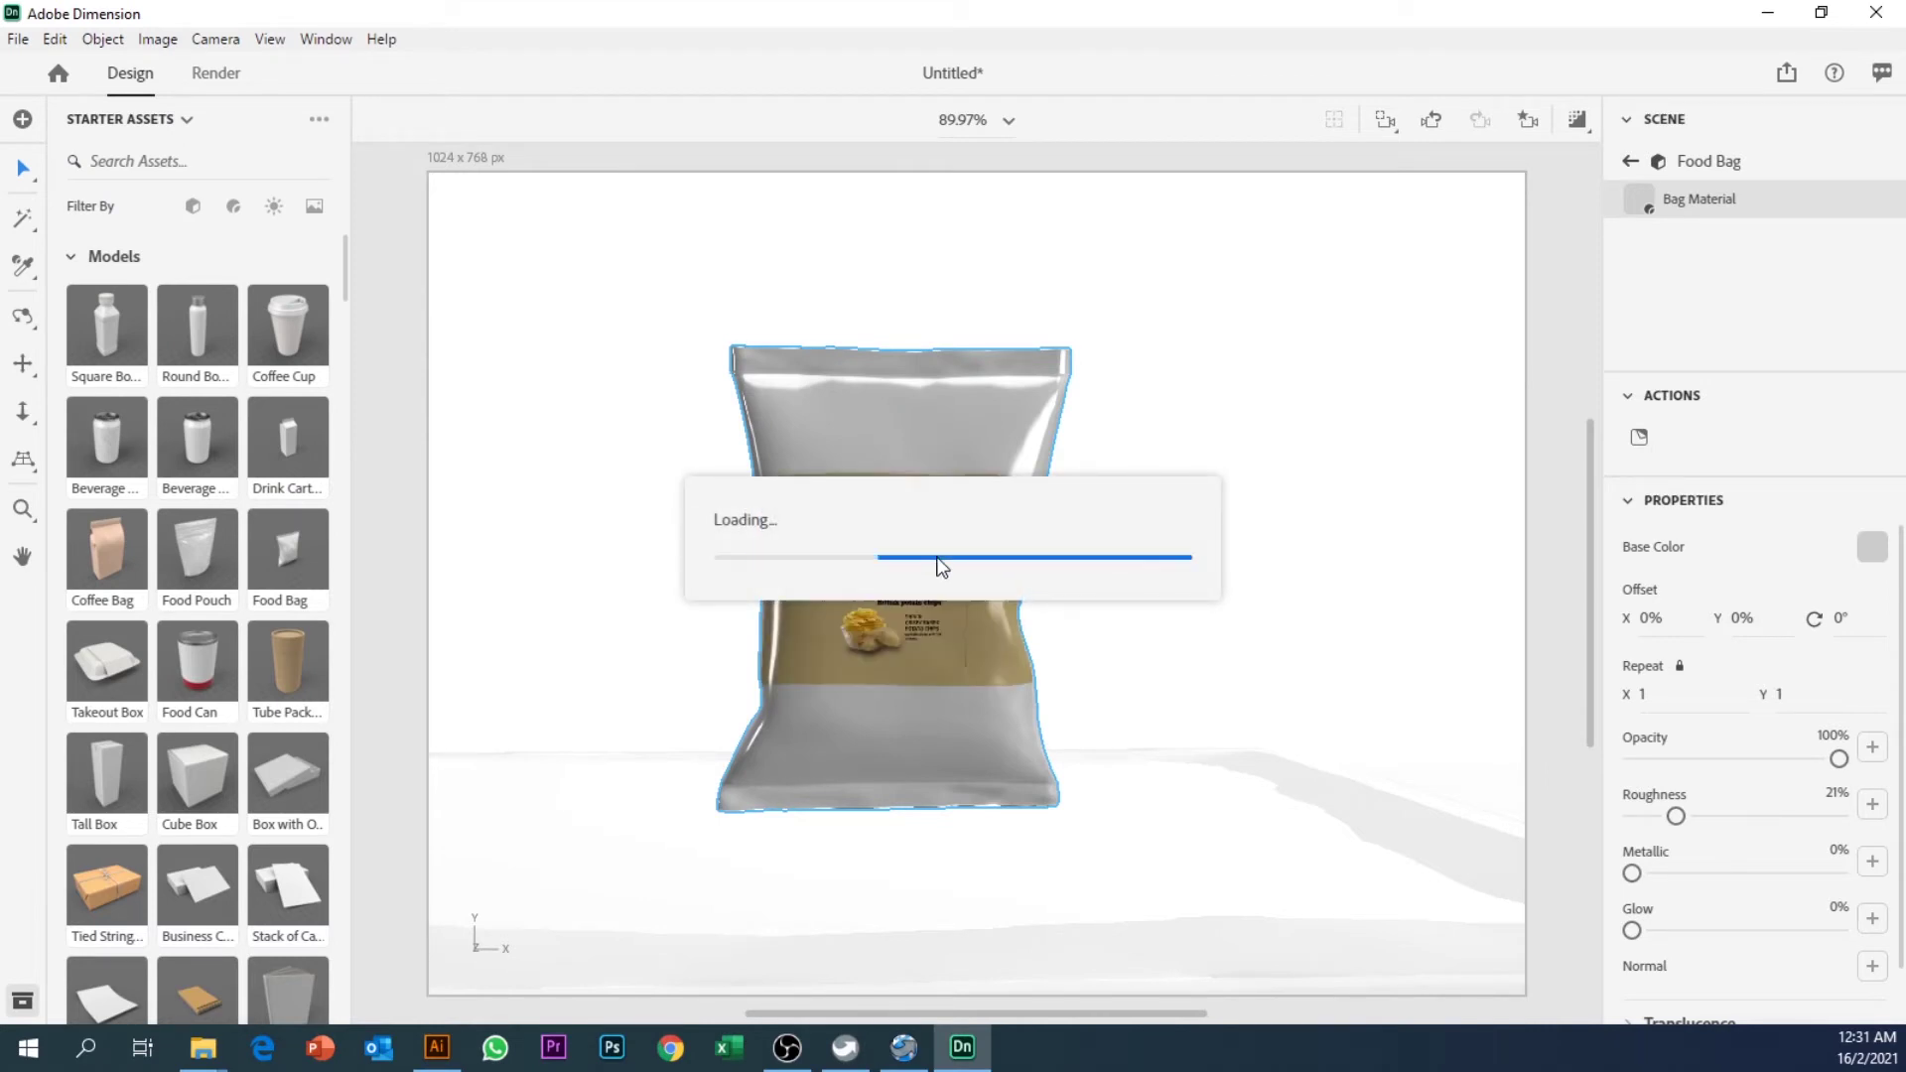
drag(976, 610, 987, 600)
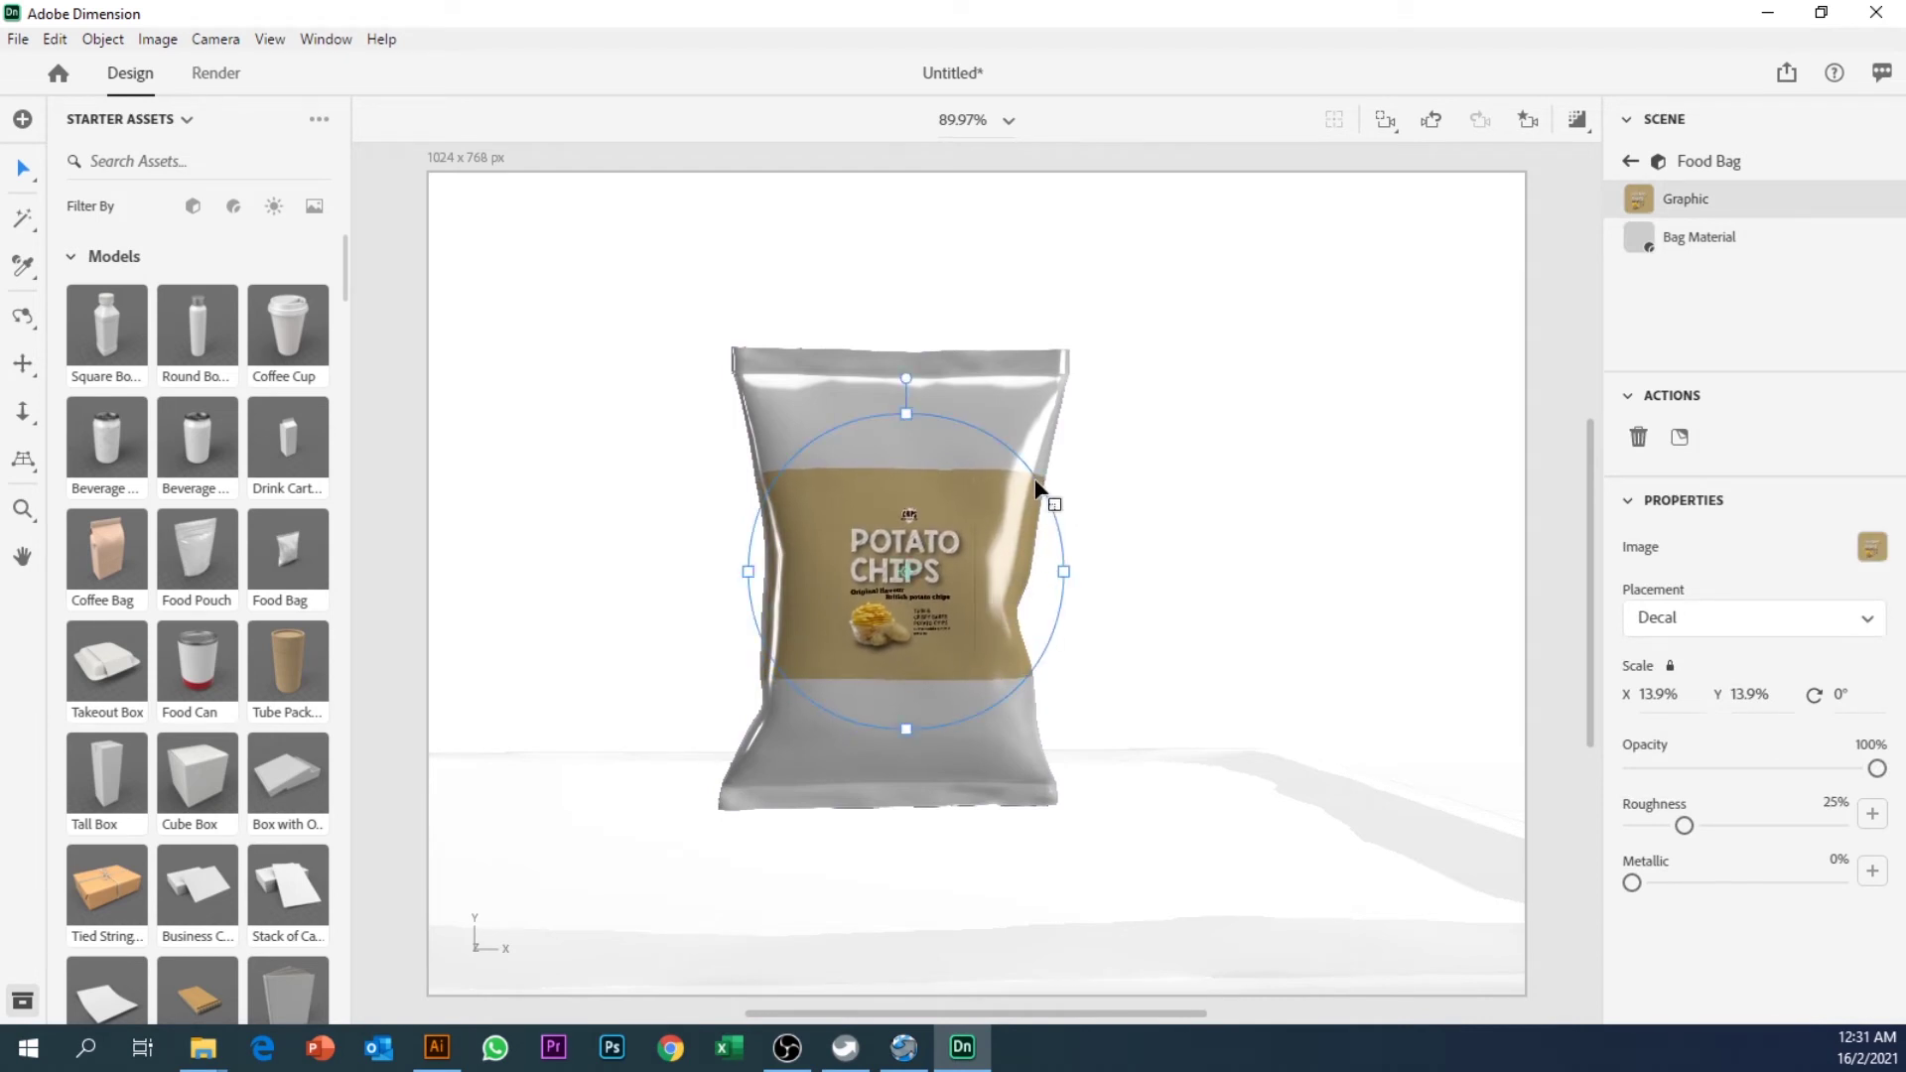
drag(1036, 487, 1218, 348)
drag(1119, 413, 1251, 407)
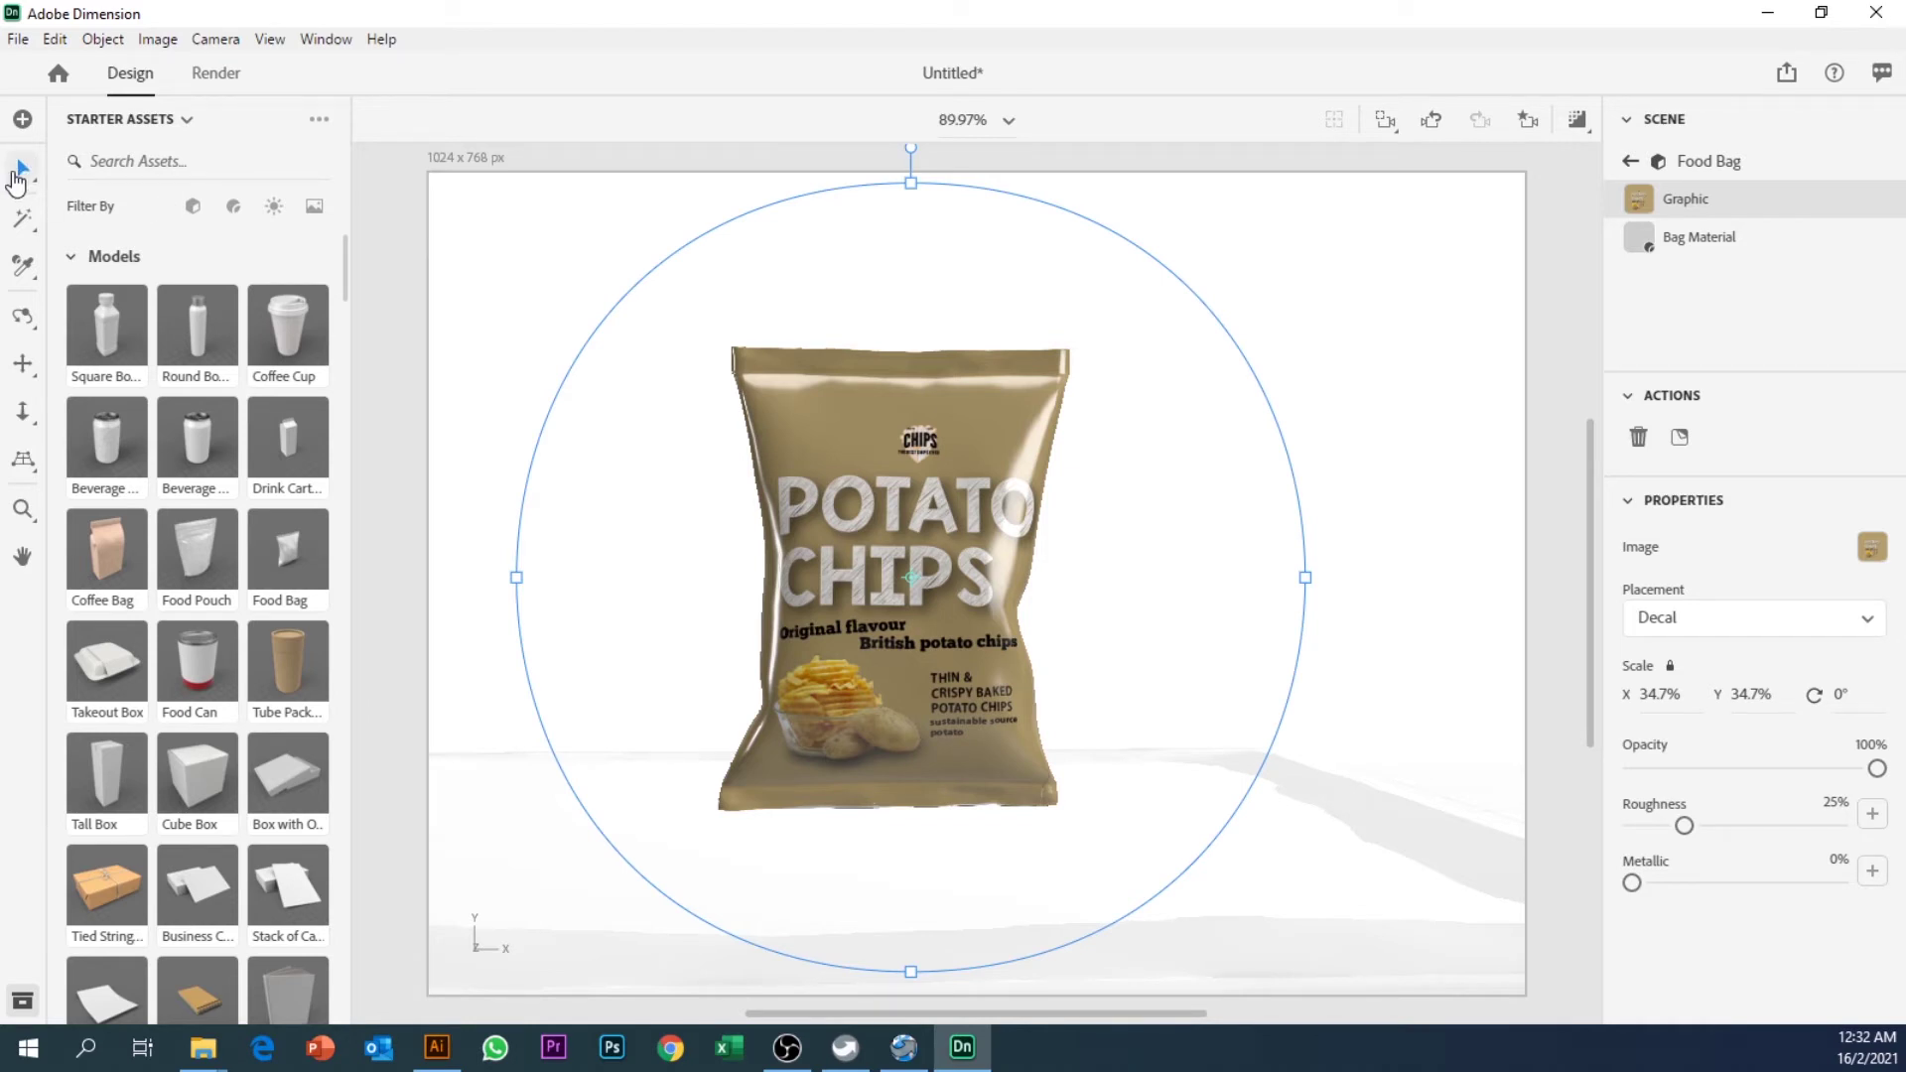
click(445, 329)
Step: Orbit and pan the camera until the labelled chips bag sits front-on above the table
scroll(580, 413, down, 3)
scroll(1225, 620, up, 4)
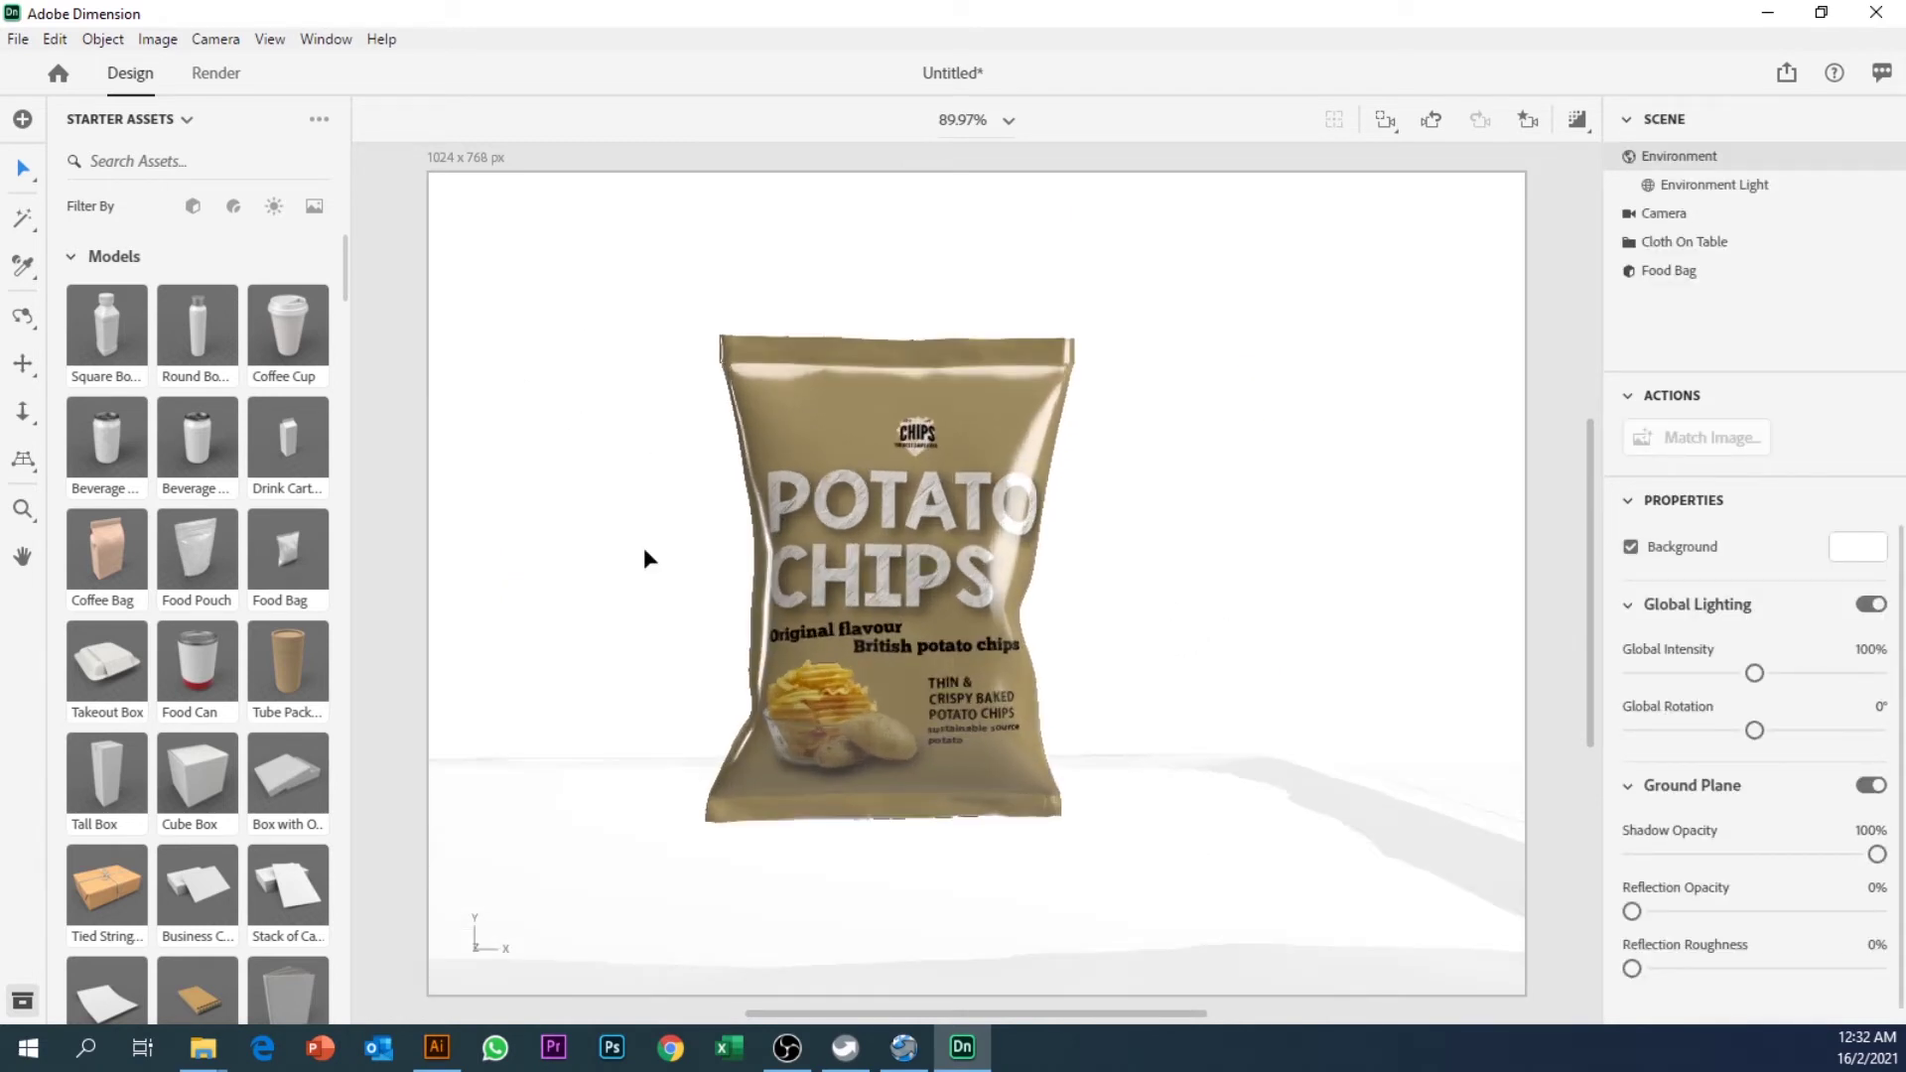
click(22, 316)
drag(1247, 655, 1219, 720)
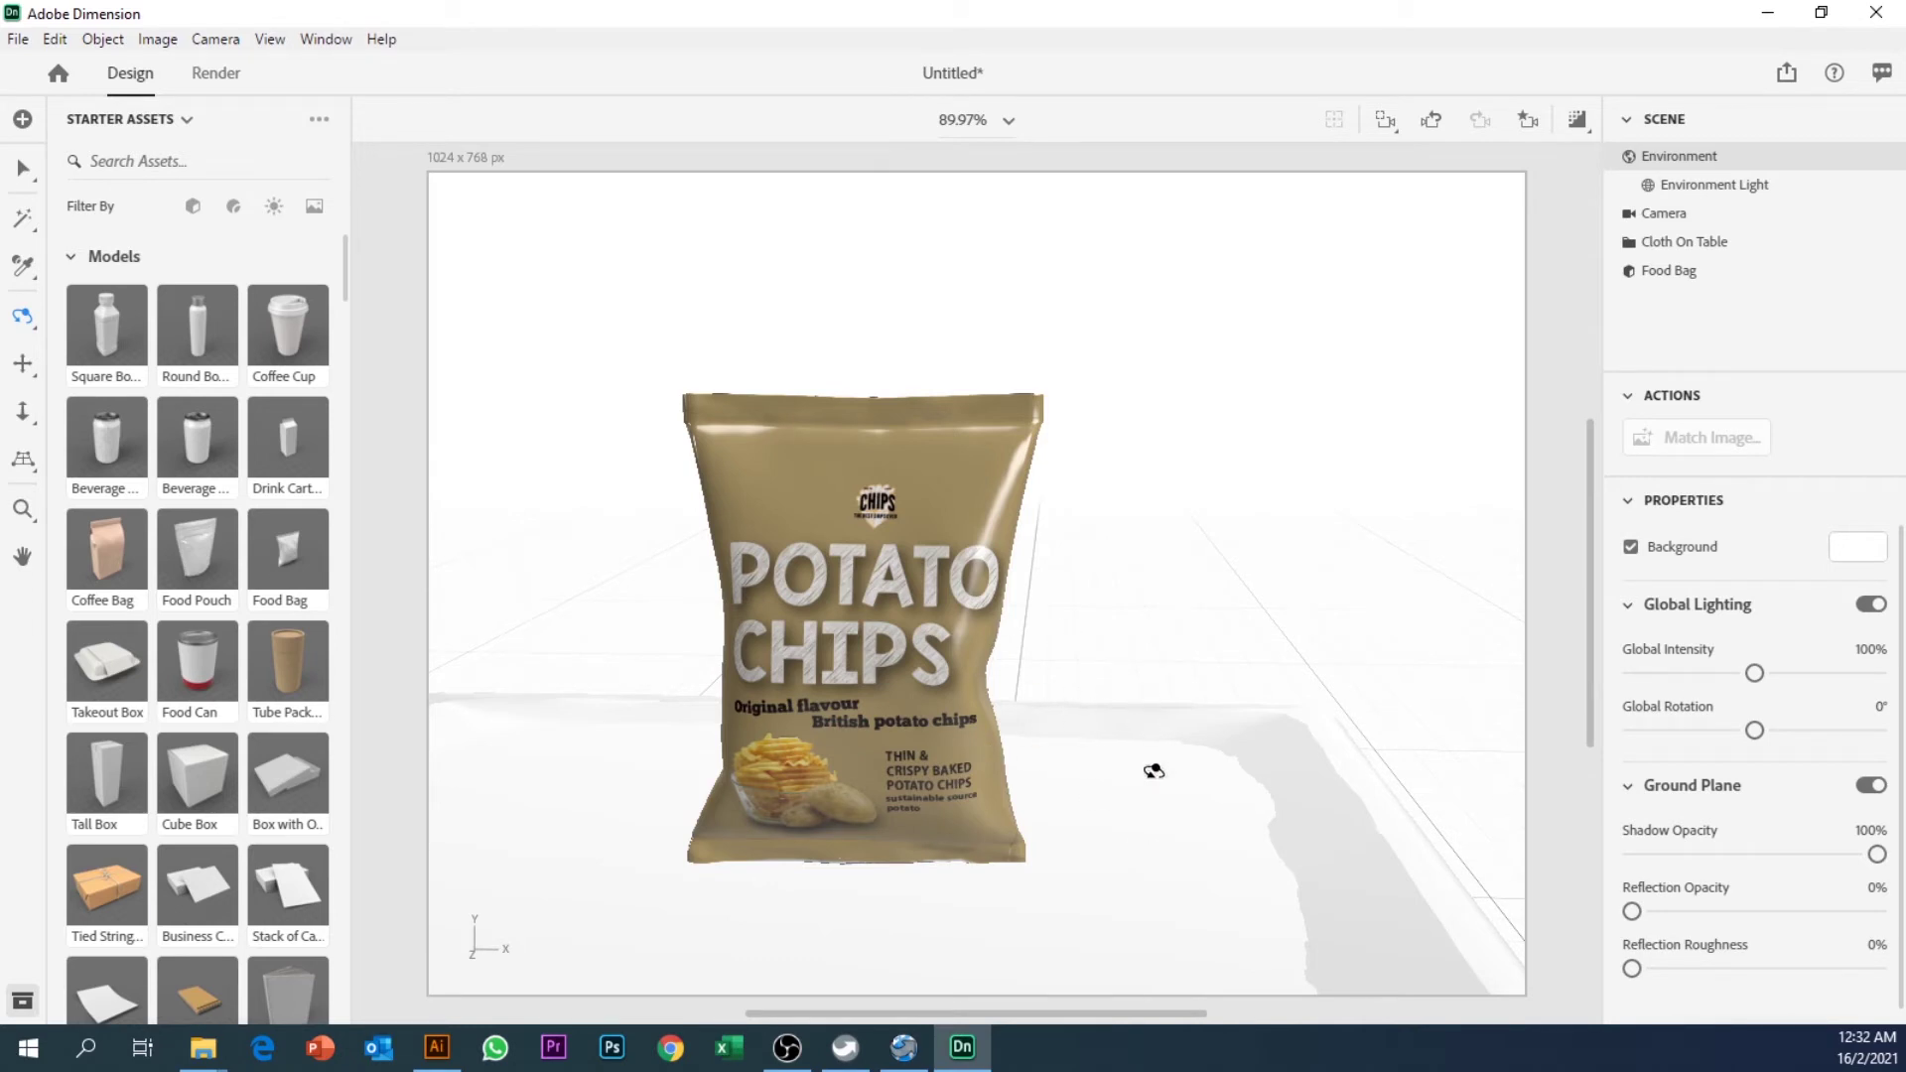
drag(1136, 762, 1166, 862)
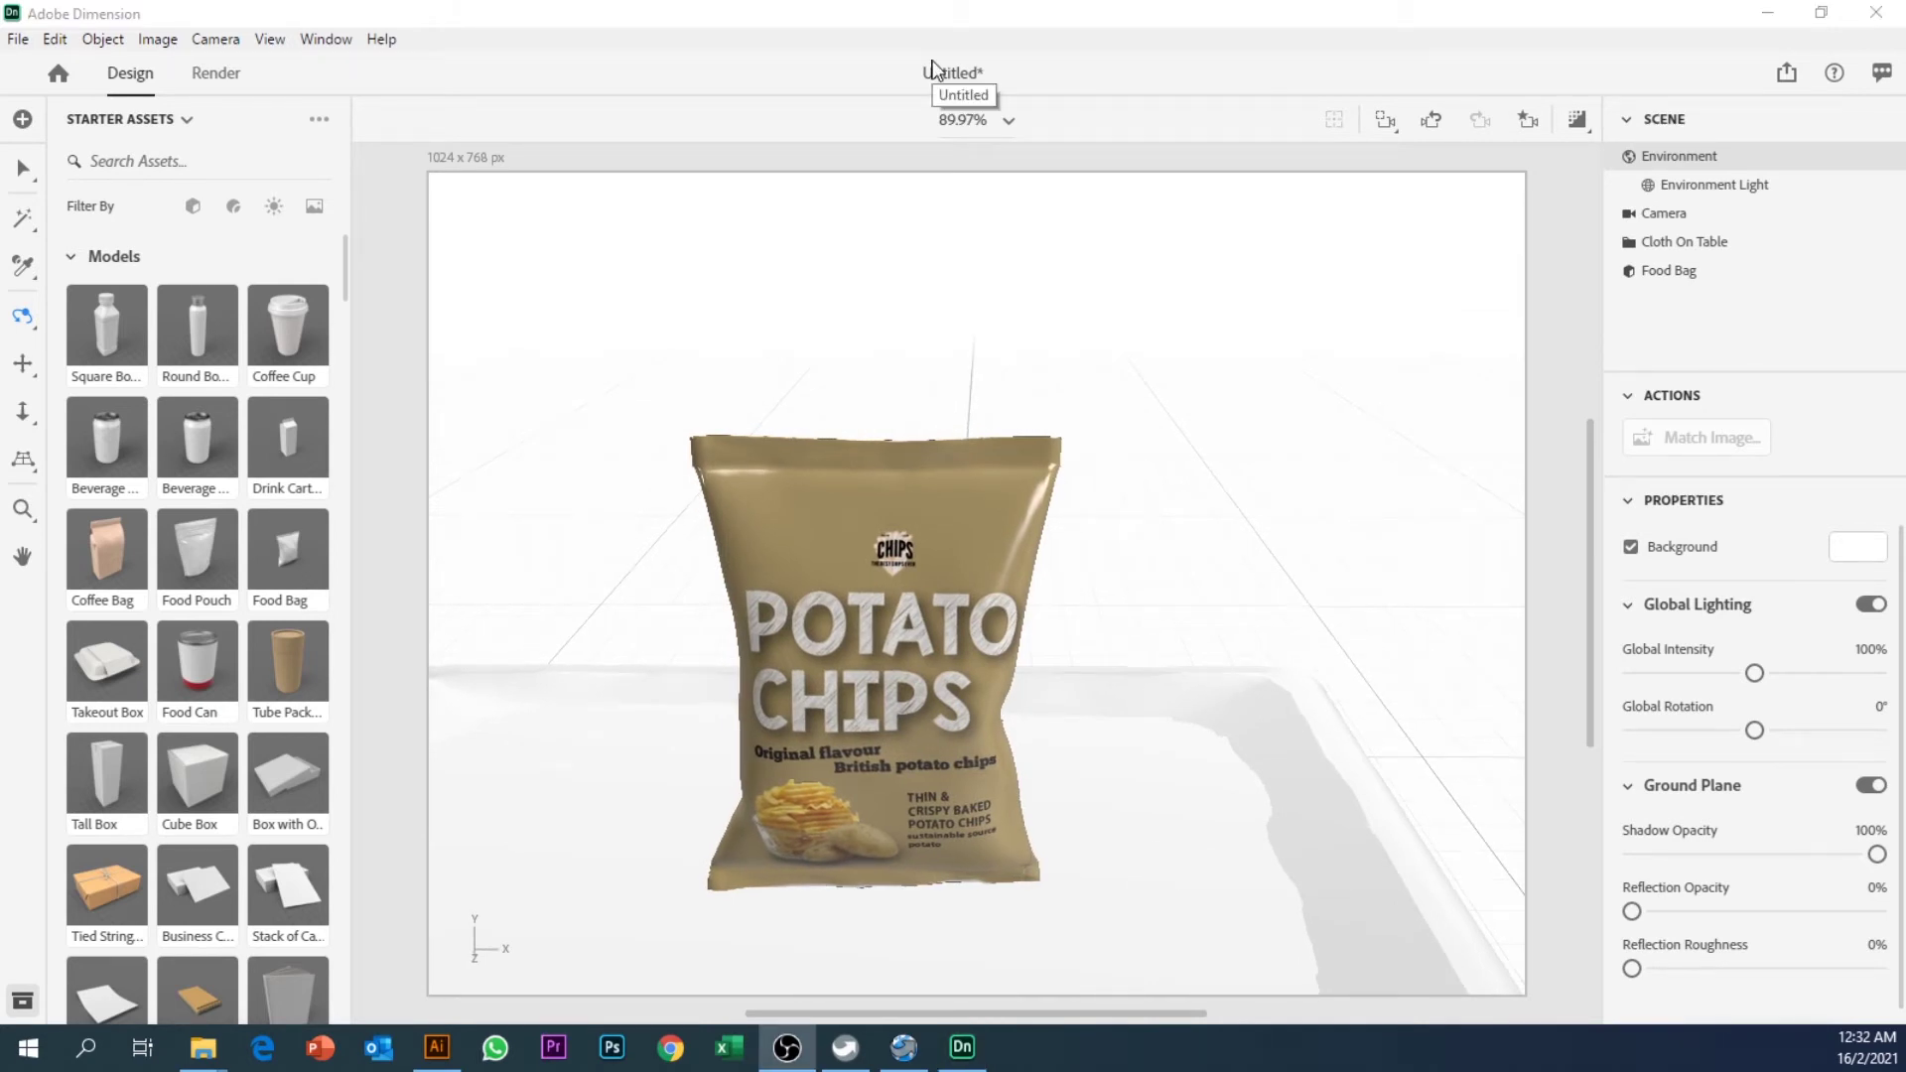
drag(1170, 745, 1306, 626)
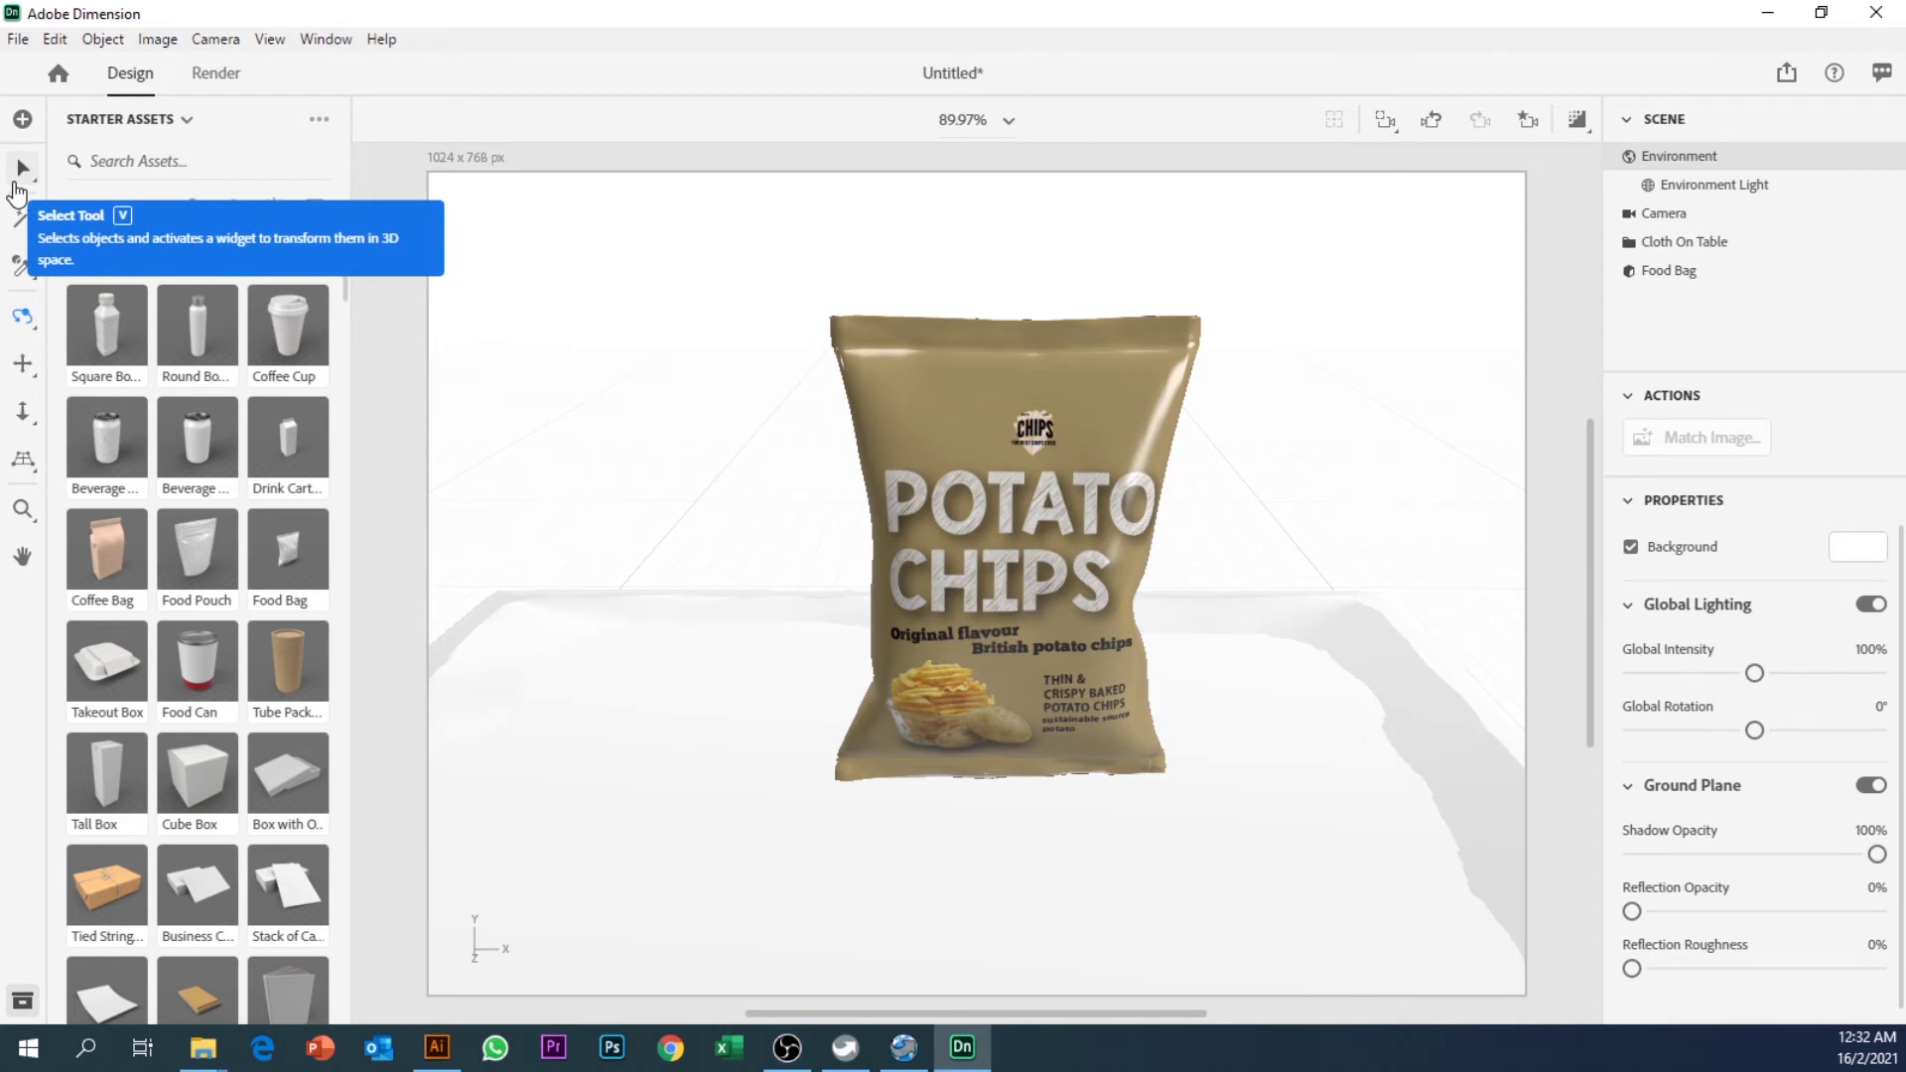
click(16, 184)
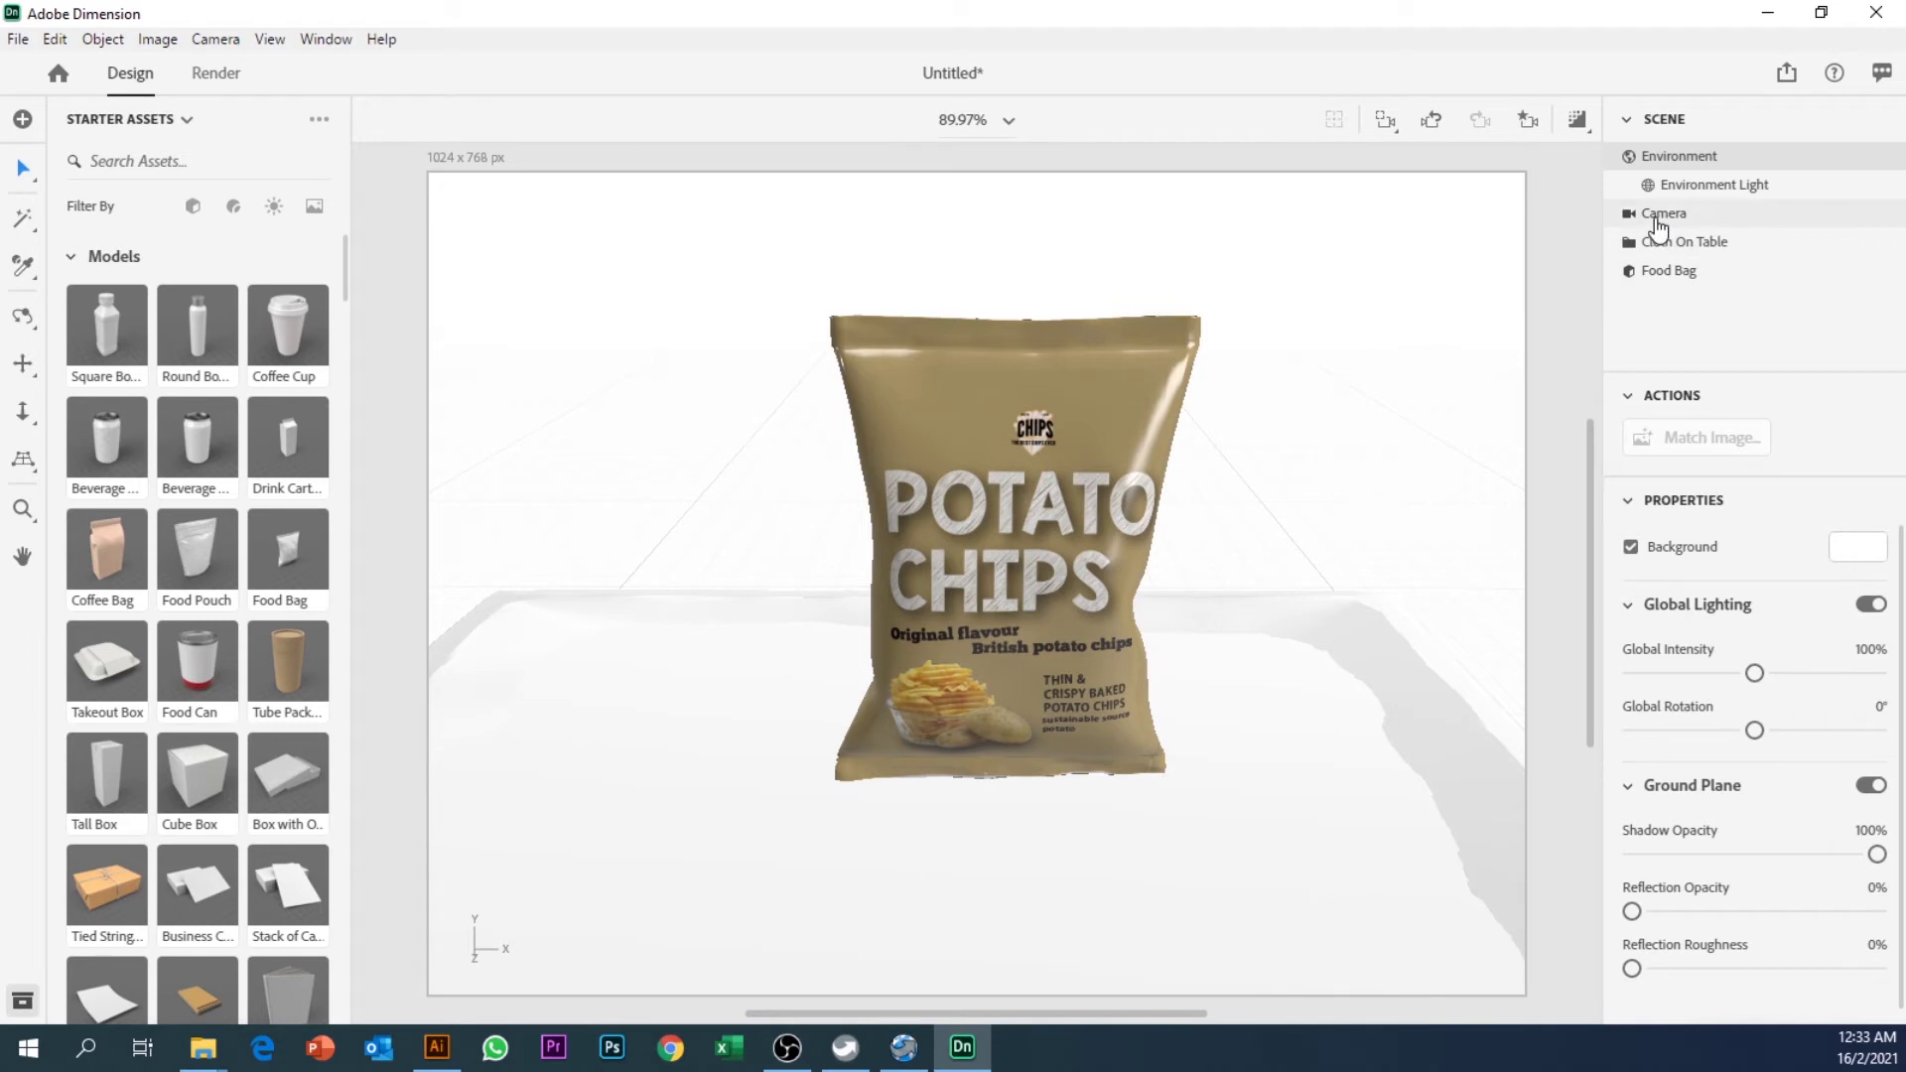
Step: Expand the Cloth On Table group and orbit the camera so the bag faces front
click(1700, 245)
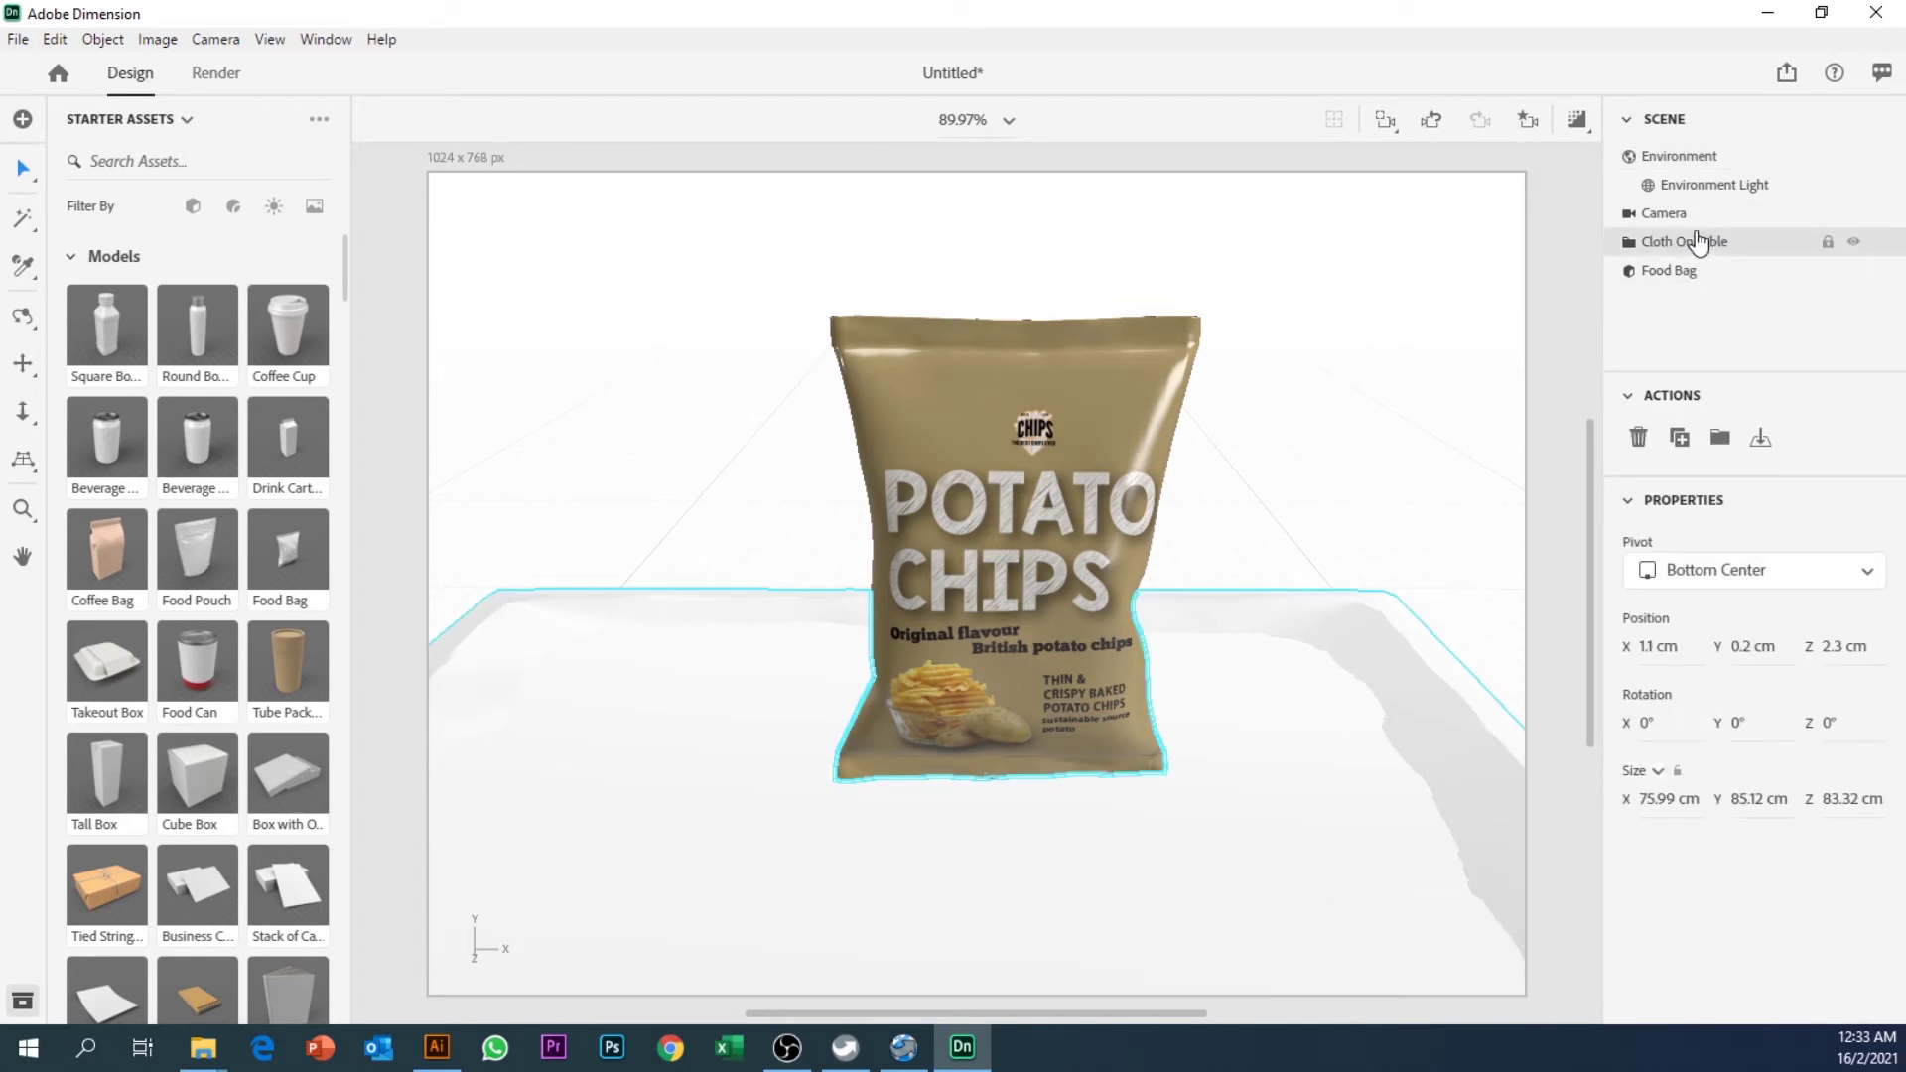
click(1668, 271)
click(1633, 248)
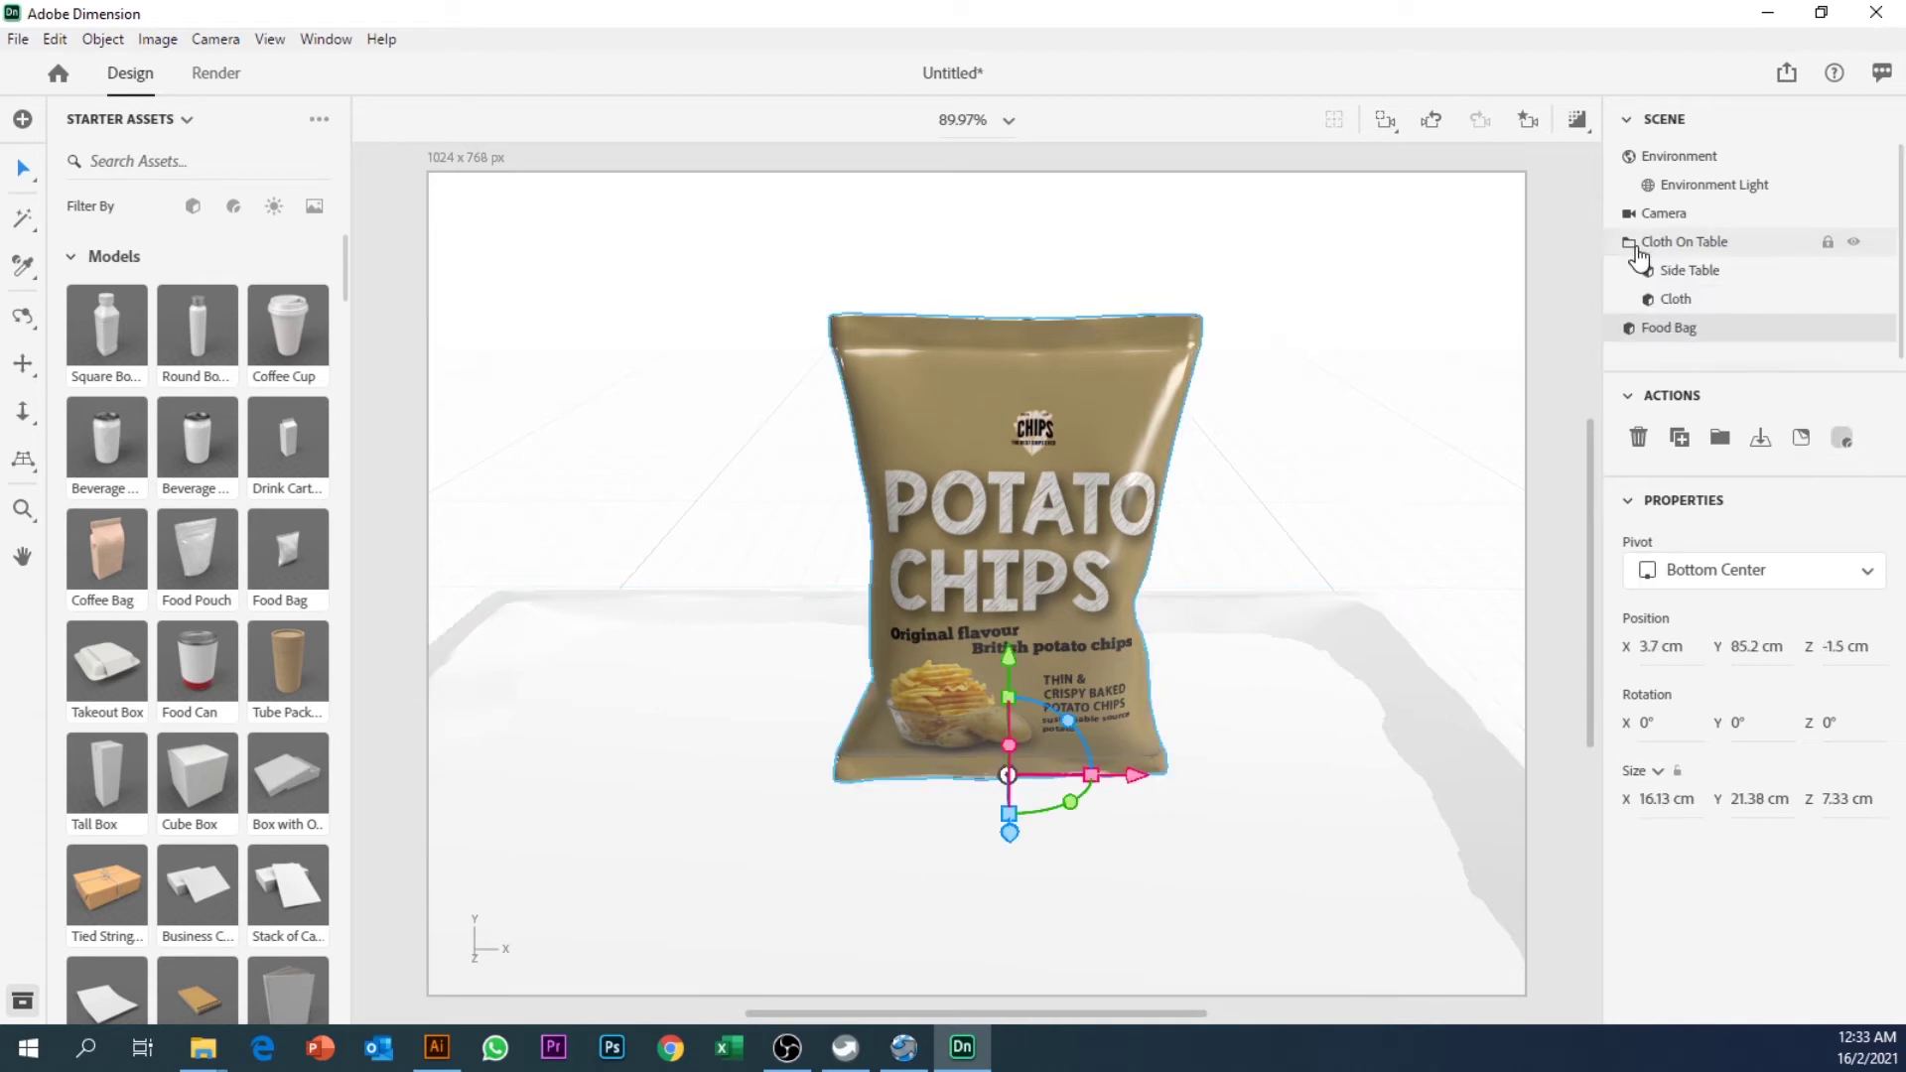
drag(1200, 736, 1344, 646)
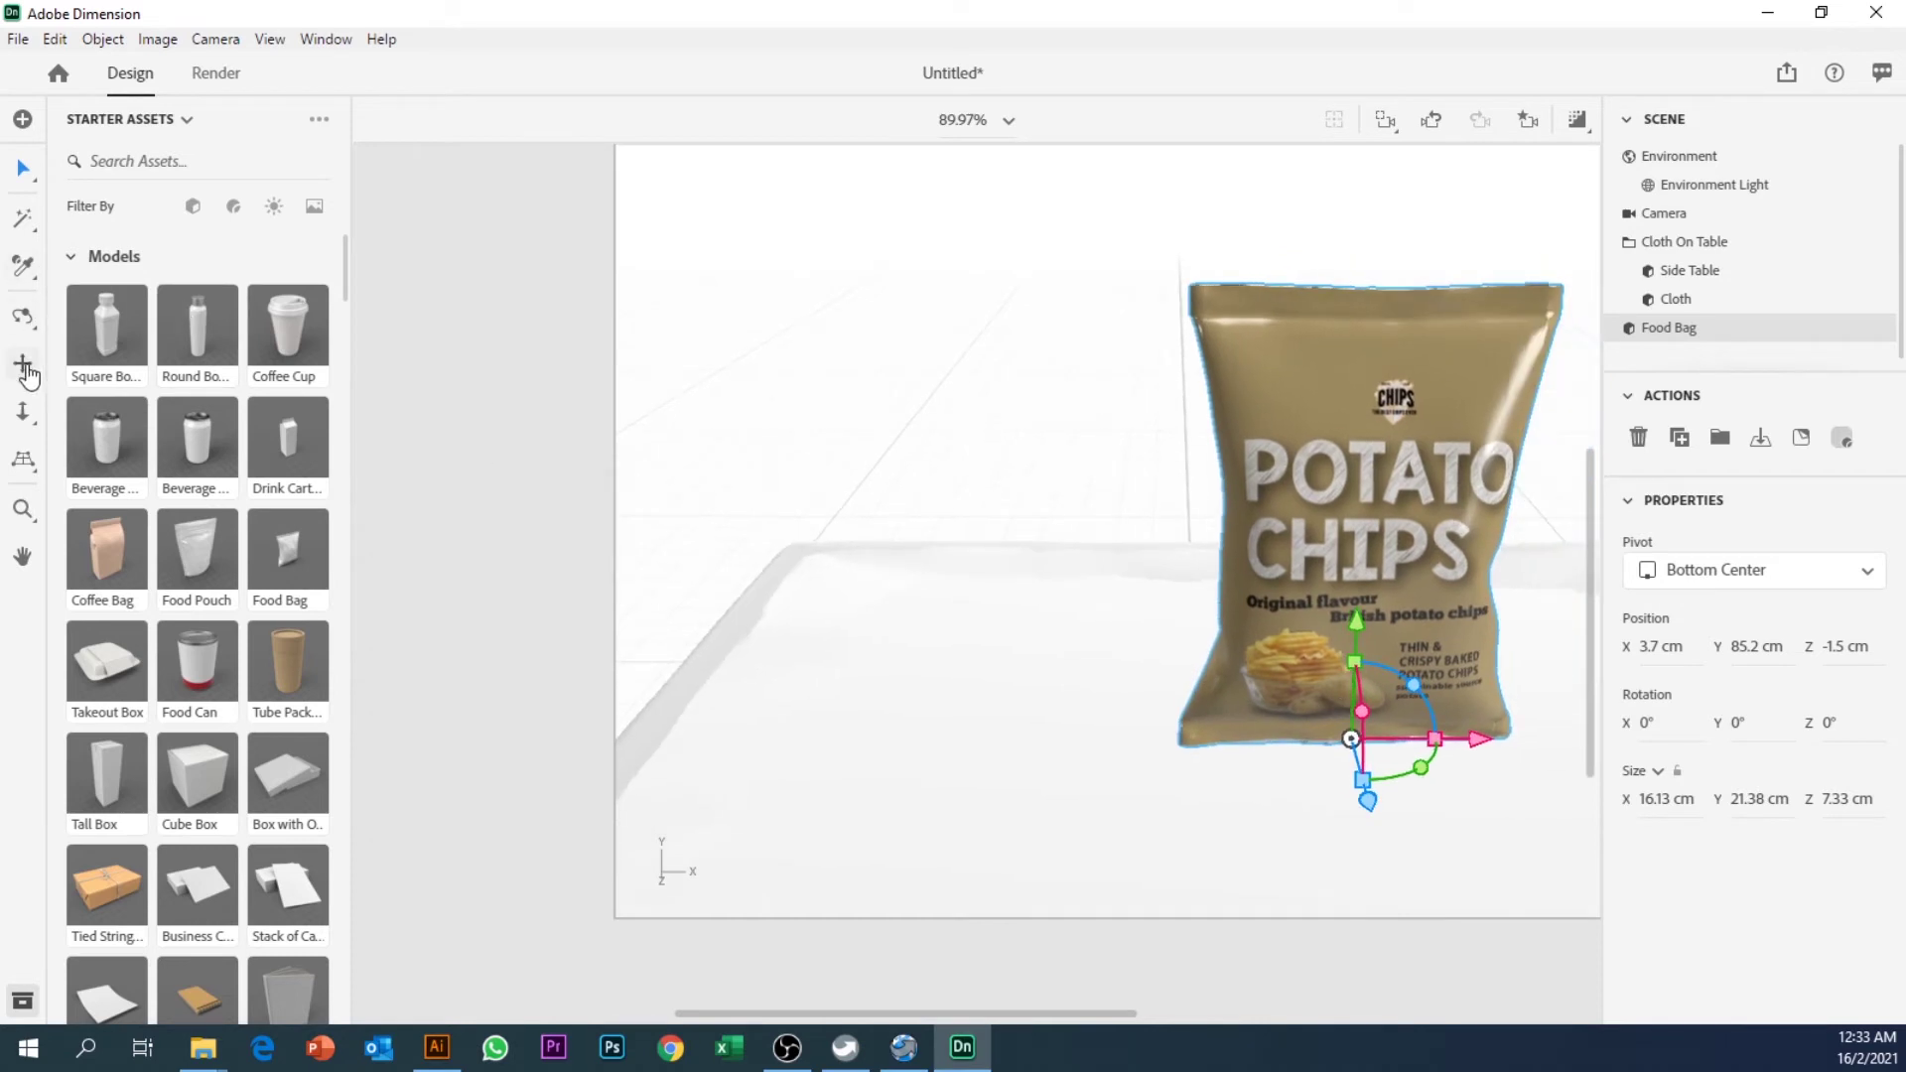
click(23, 317)
drag(933, 851, 894, 808)
drag(1310, 771, 858, 715)
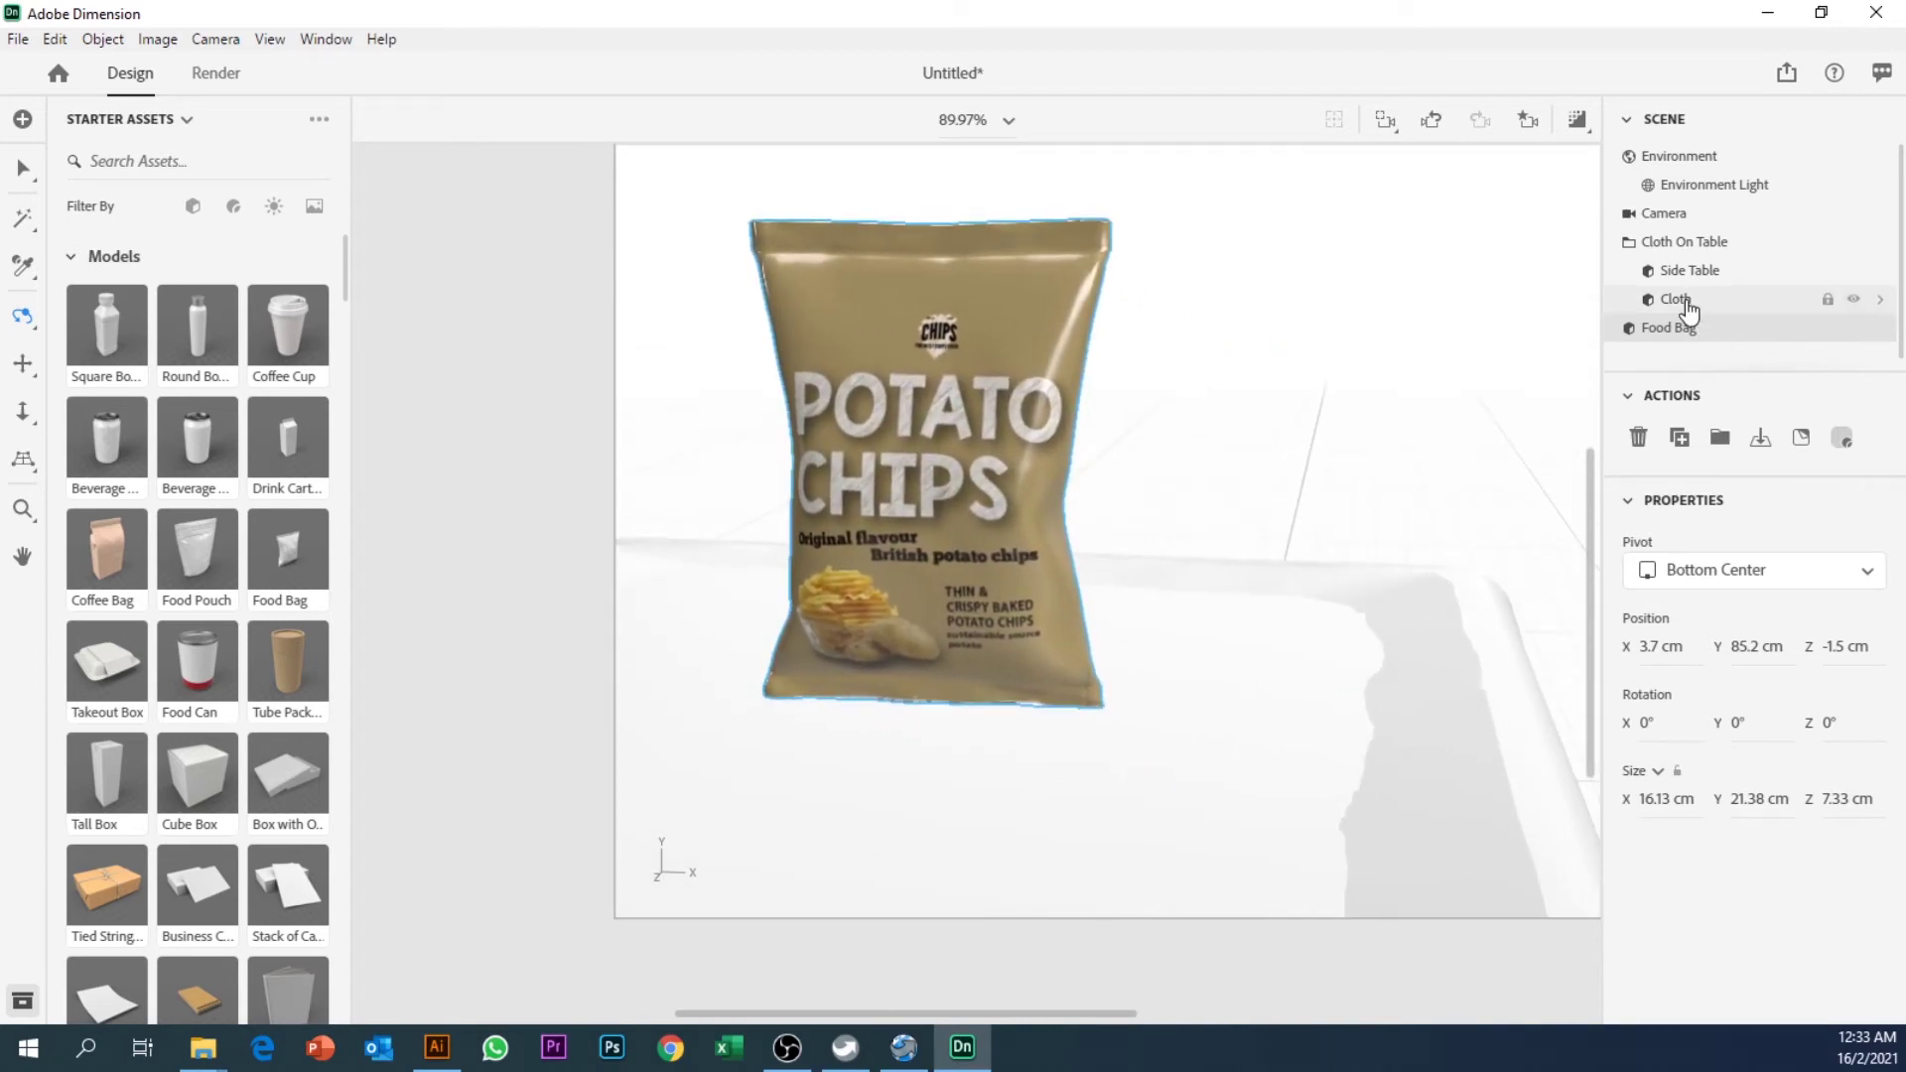
Step: Select the table's Cloth part and open its material settings without placing an image
click(1700, 247)
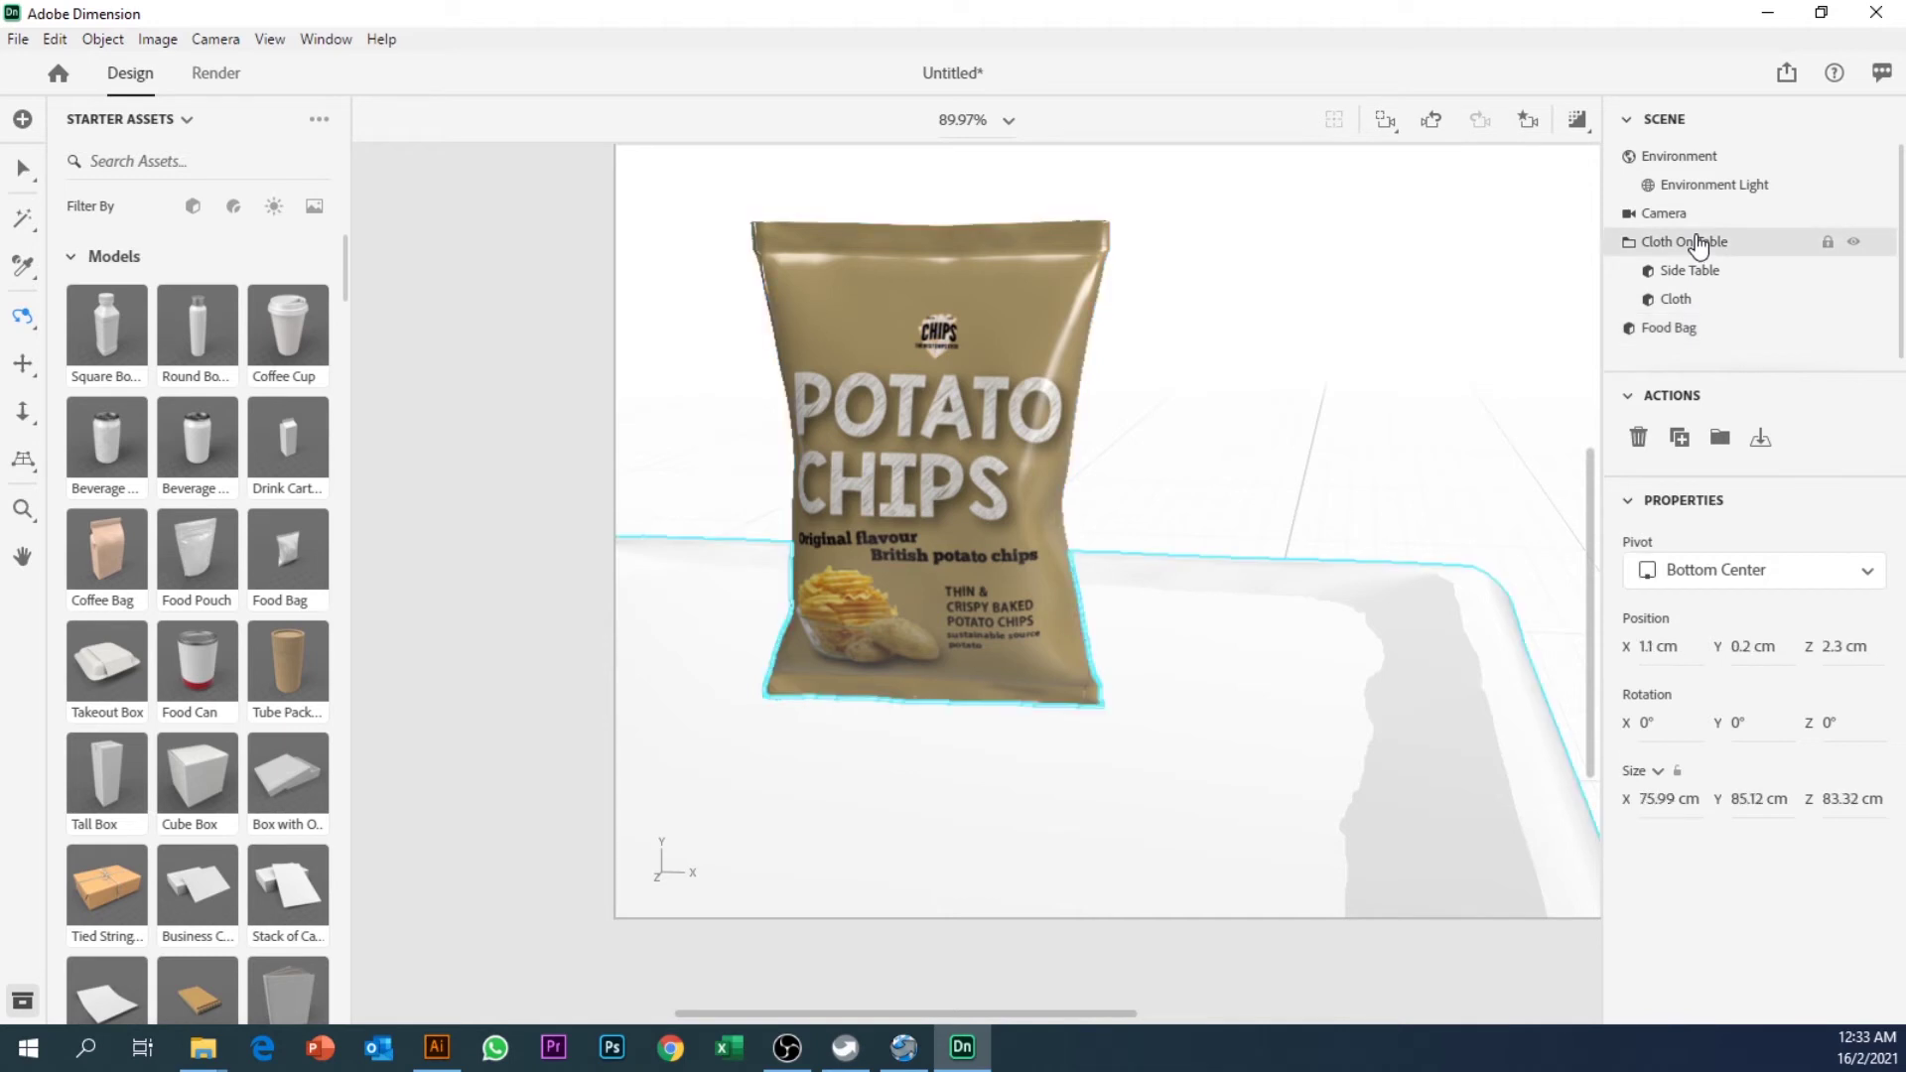
click(1631, 243)
click(1632, 243)
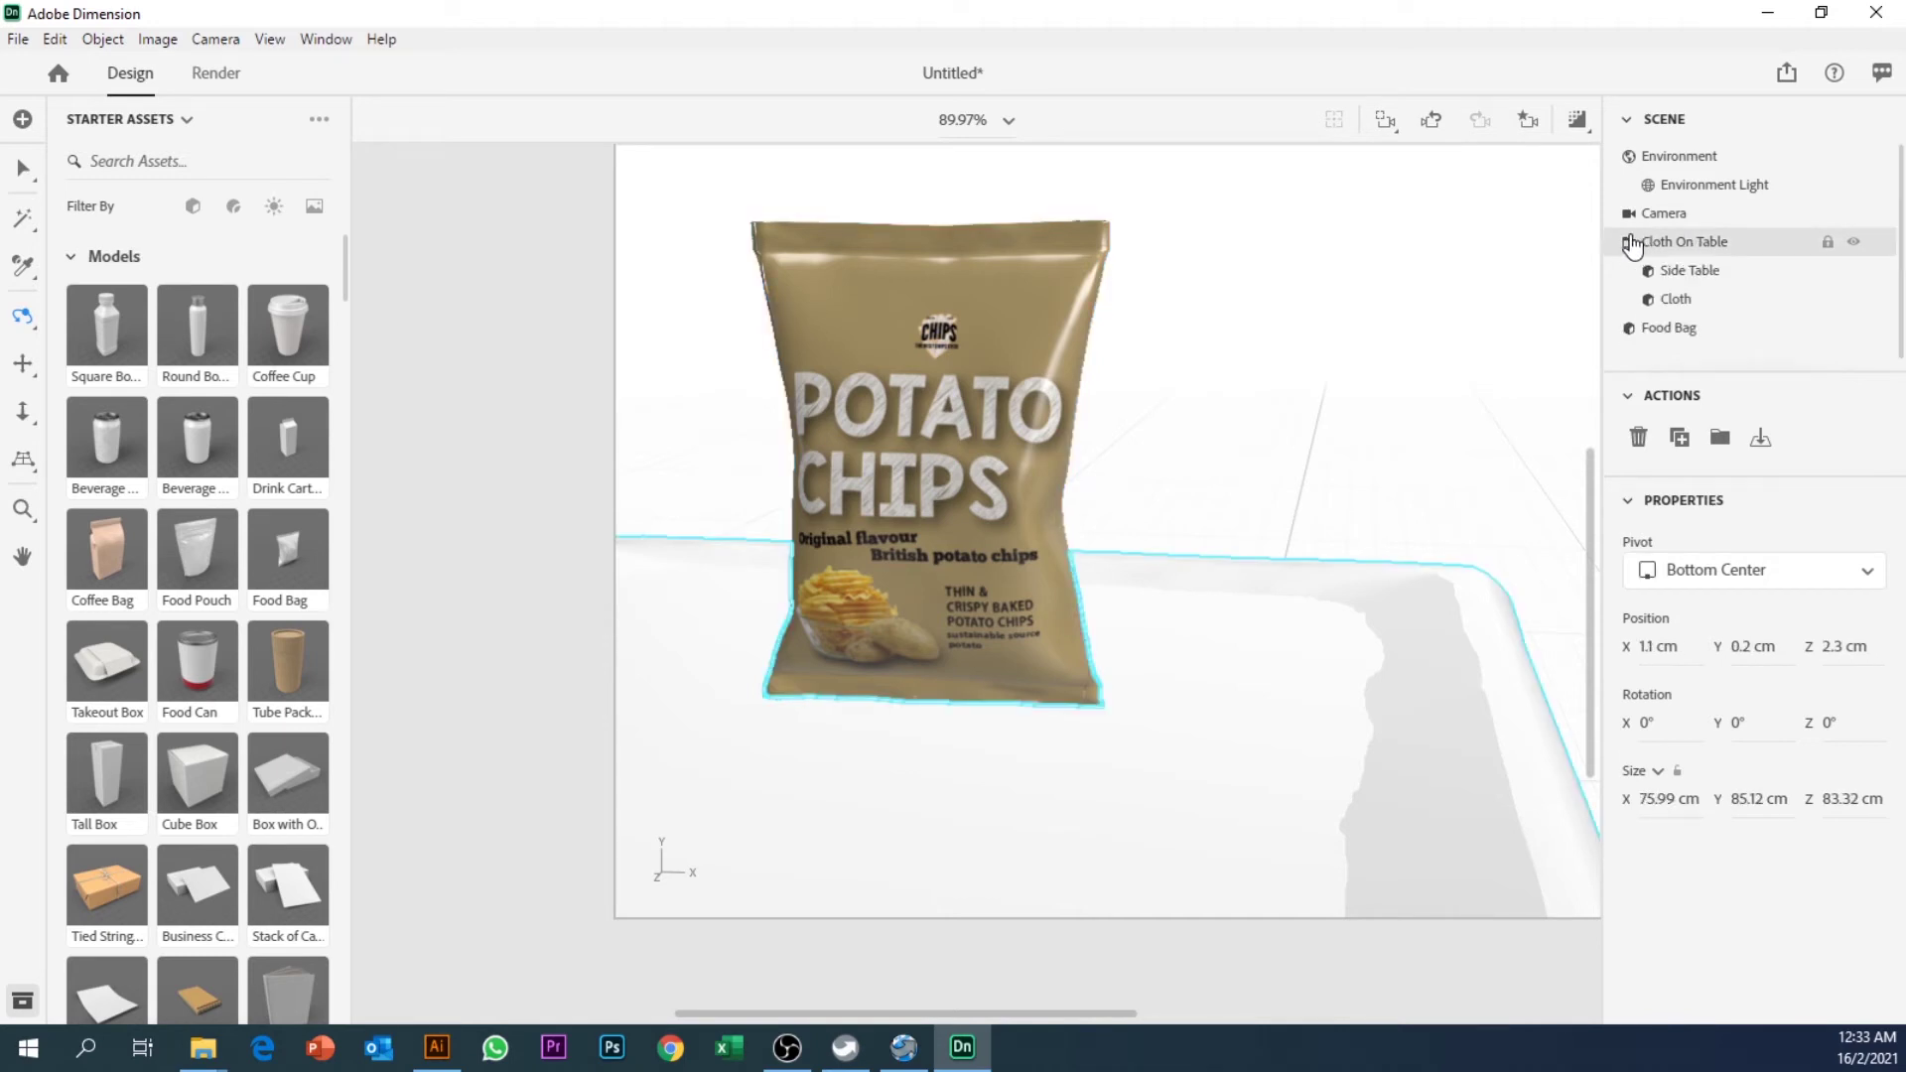
click(1676, 270)
click(1676, 301)
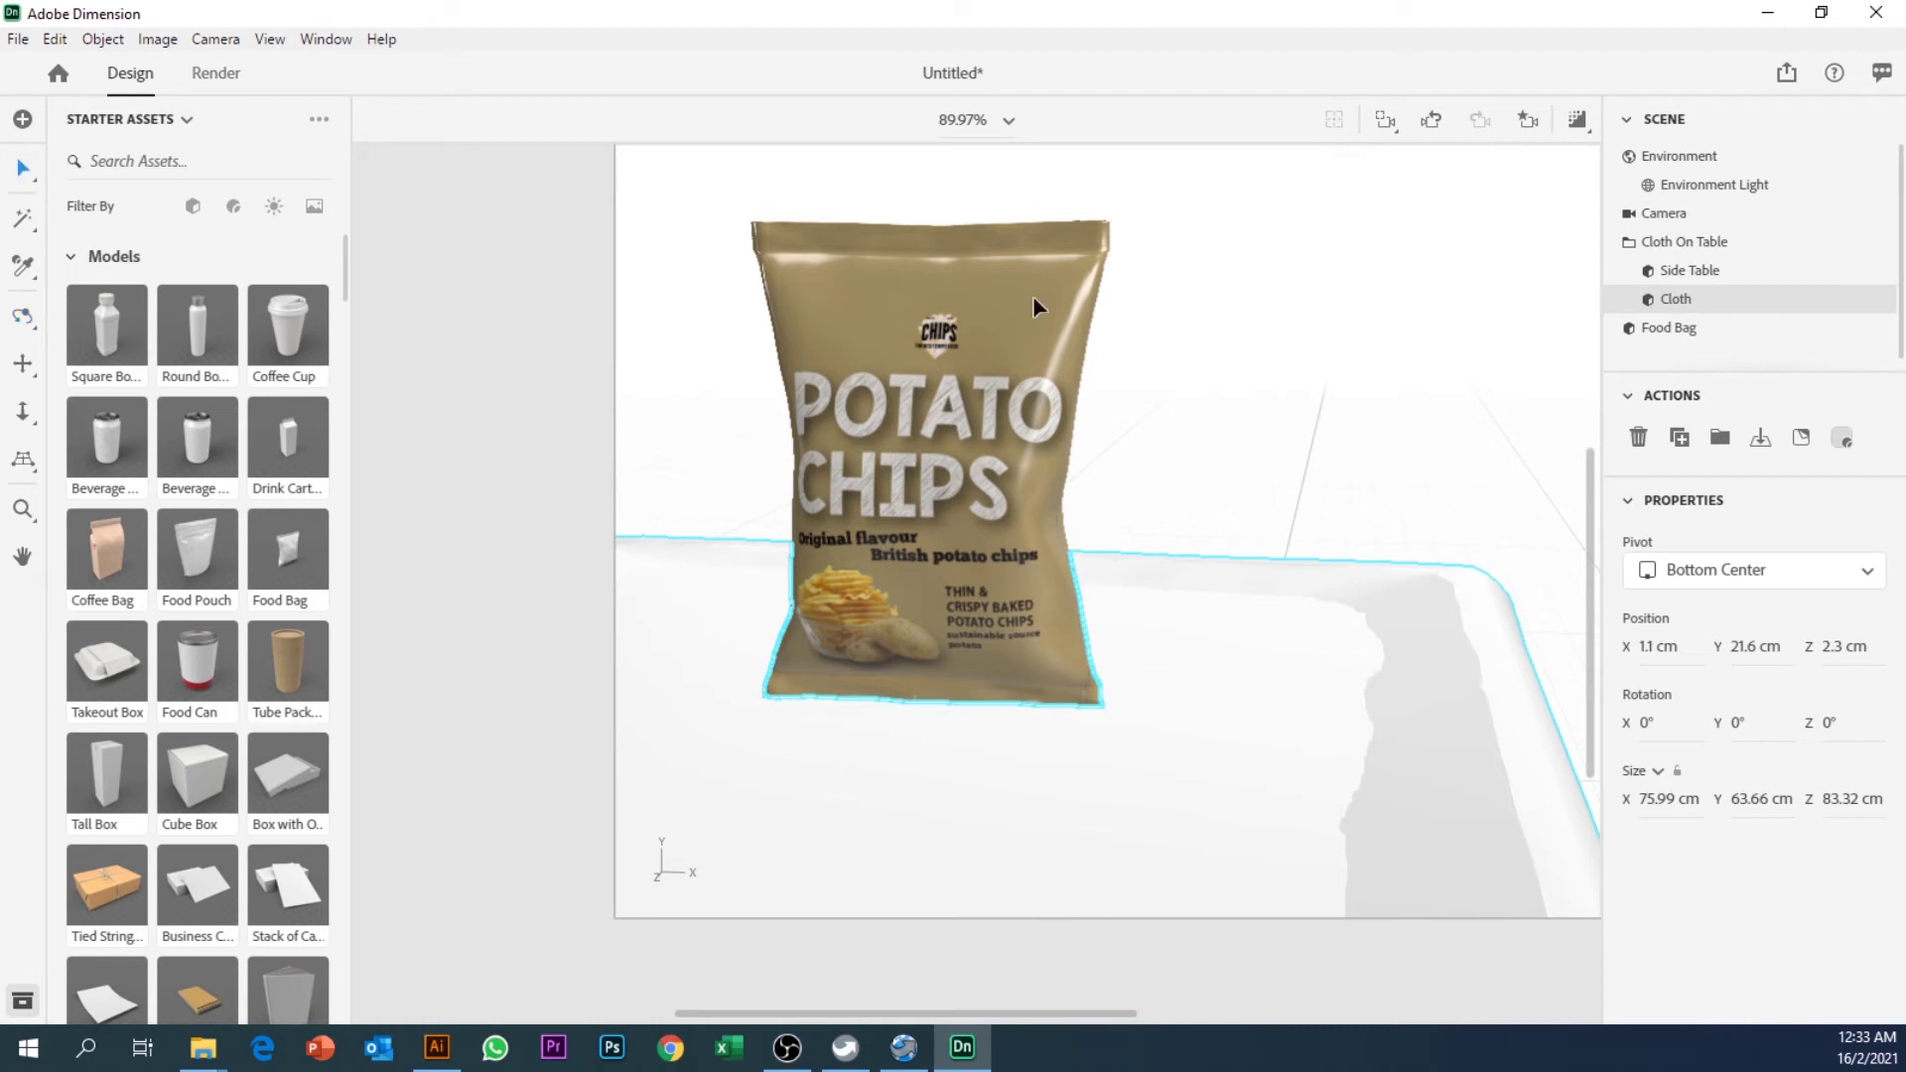
double_click(1676, 299)
click(1390, 596)
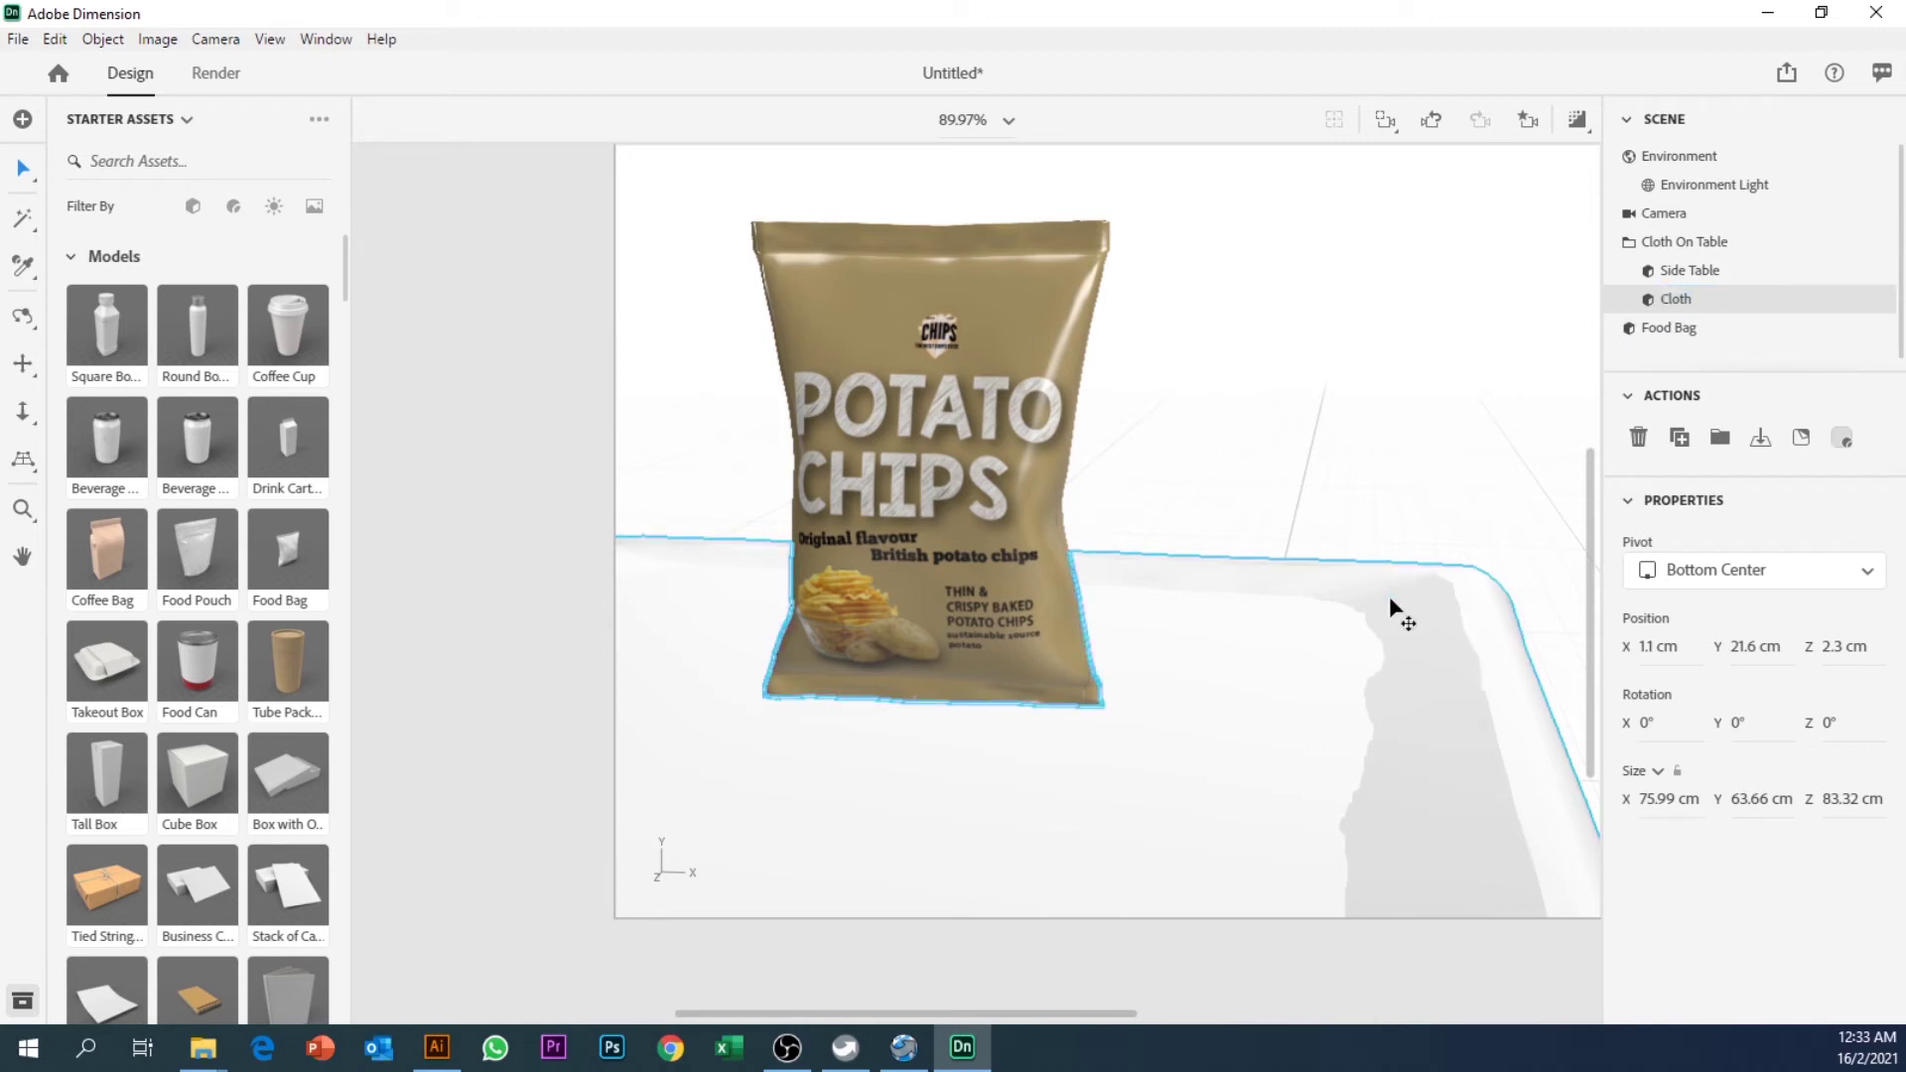
double_click(1390, 596)
click(1390, 596)
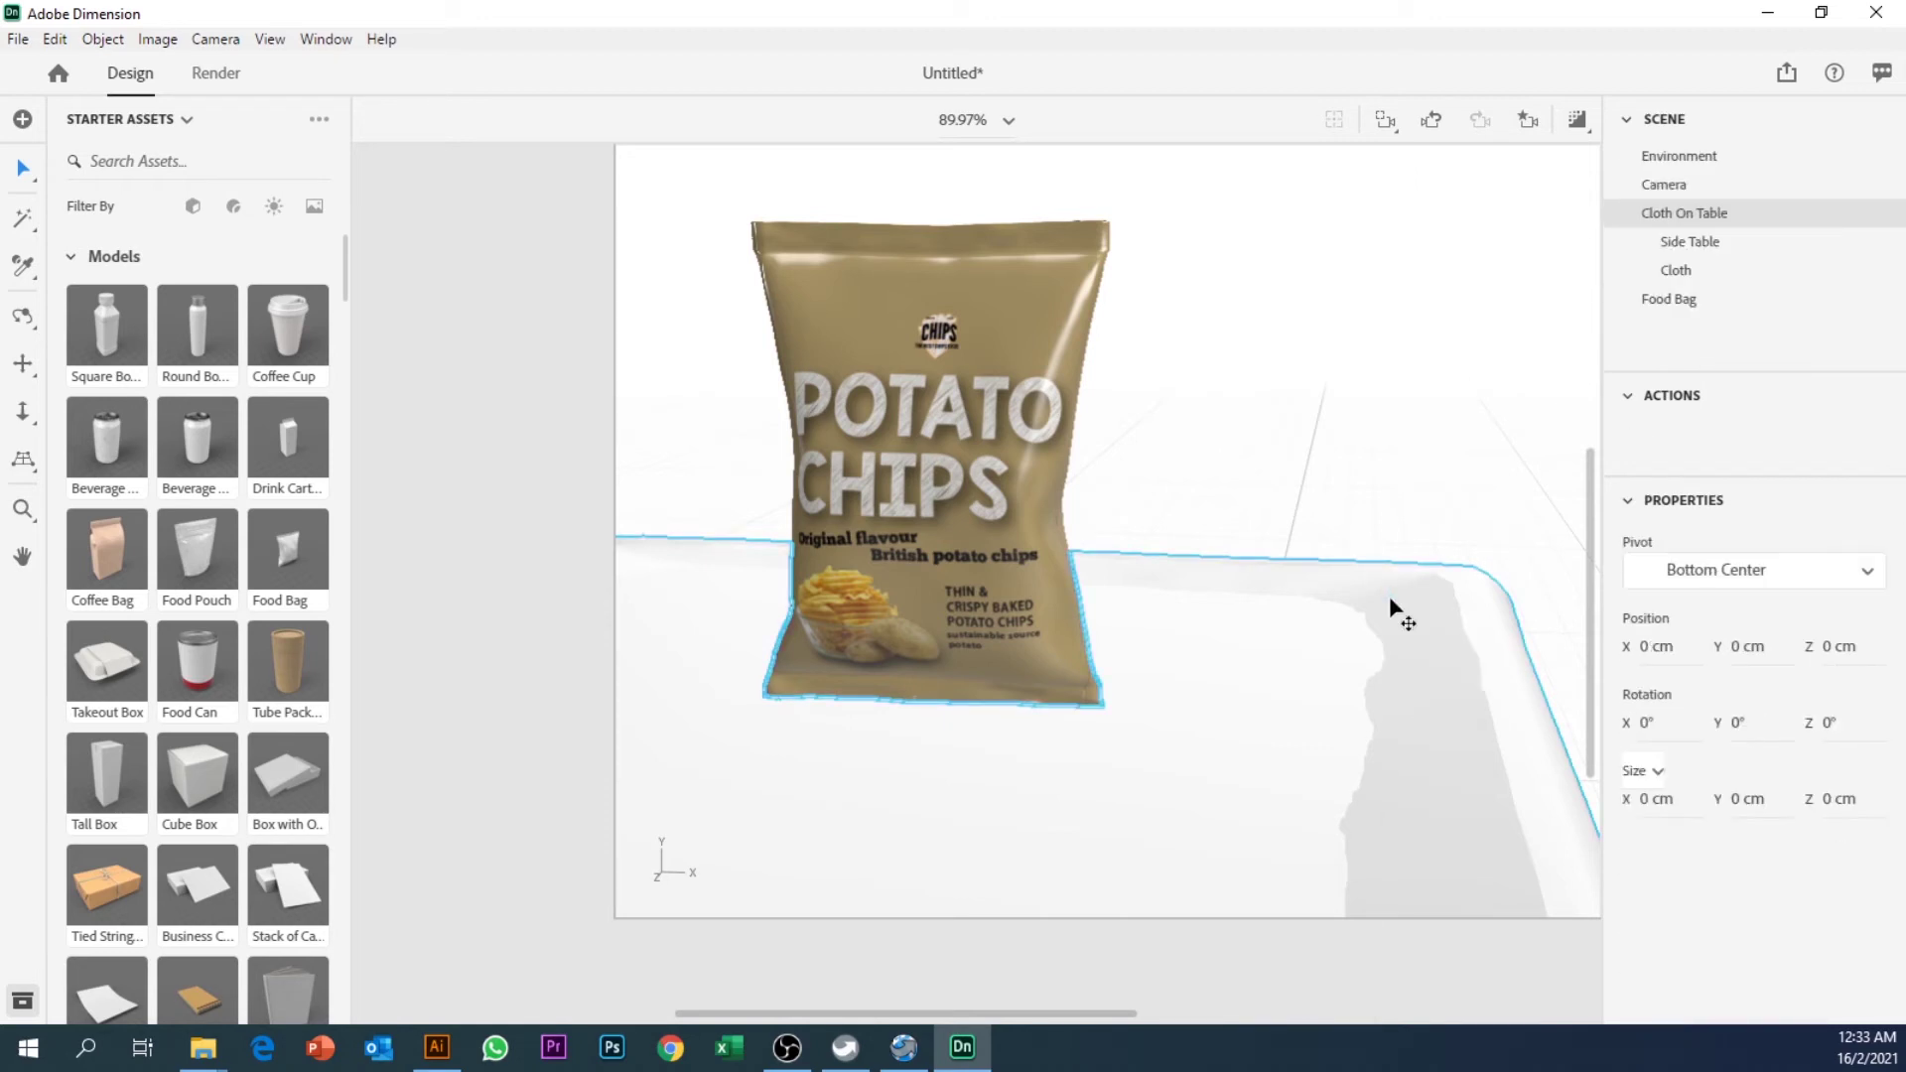
double_click(1390, 596)
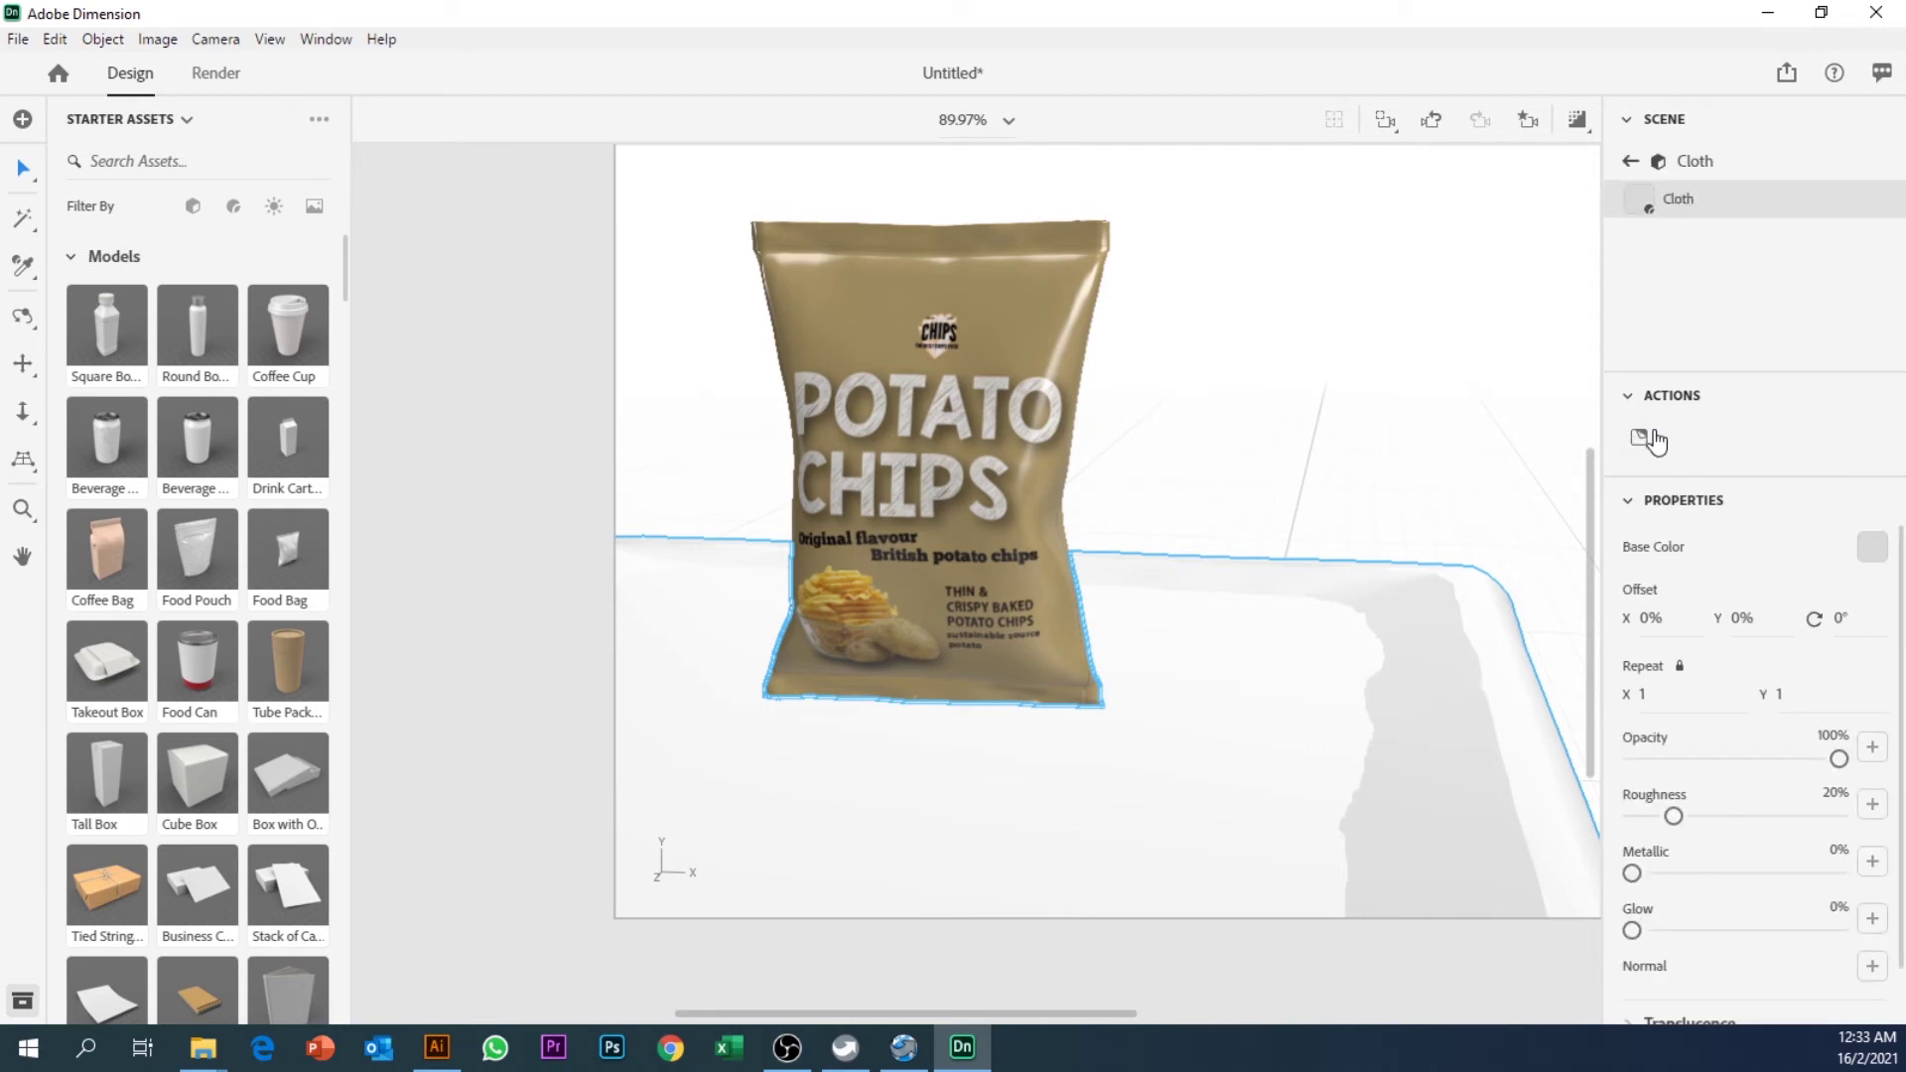
click(1652, 440)
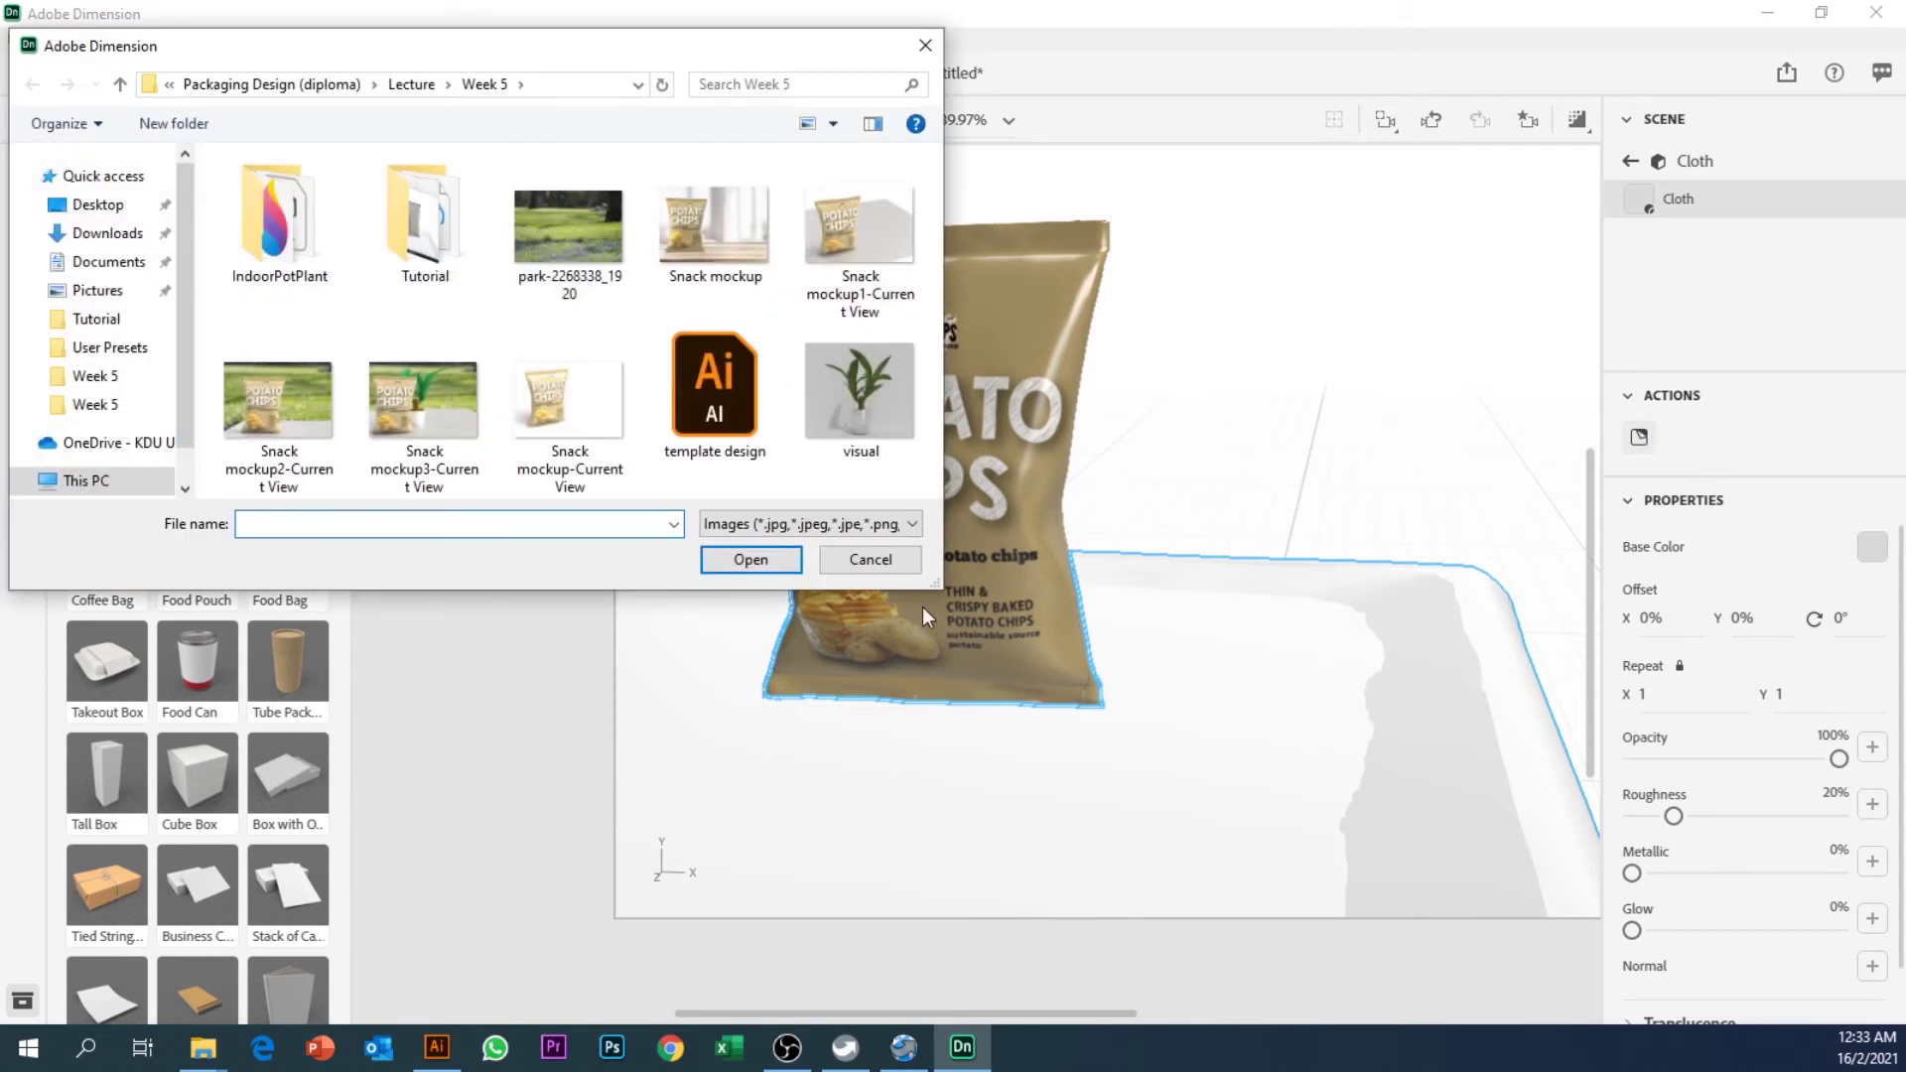
click(863, 562)
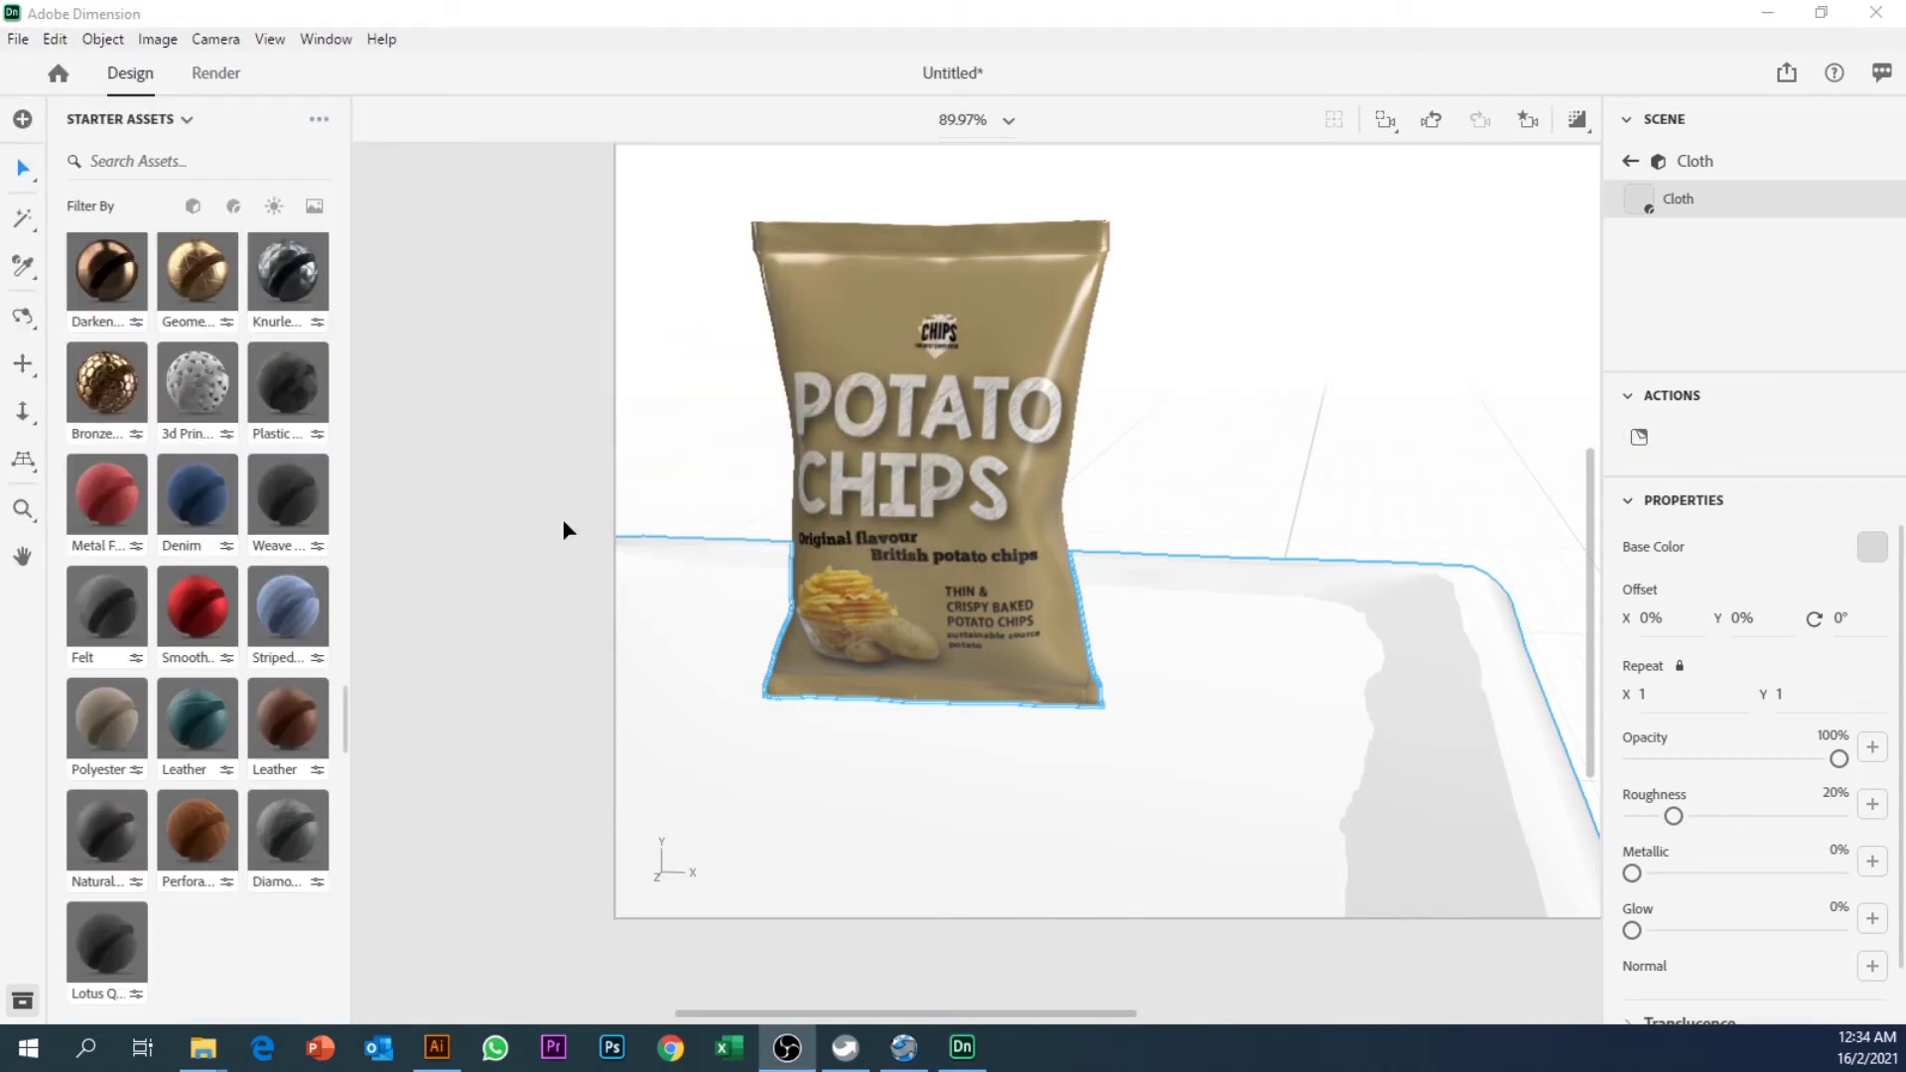
Step: Filter the Starter Assets library to show only Materials and browse the list
scroll(218, 497, up, 6)
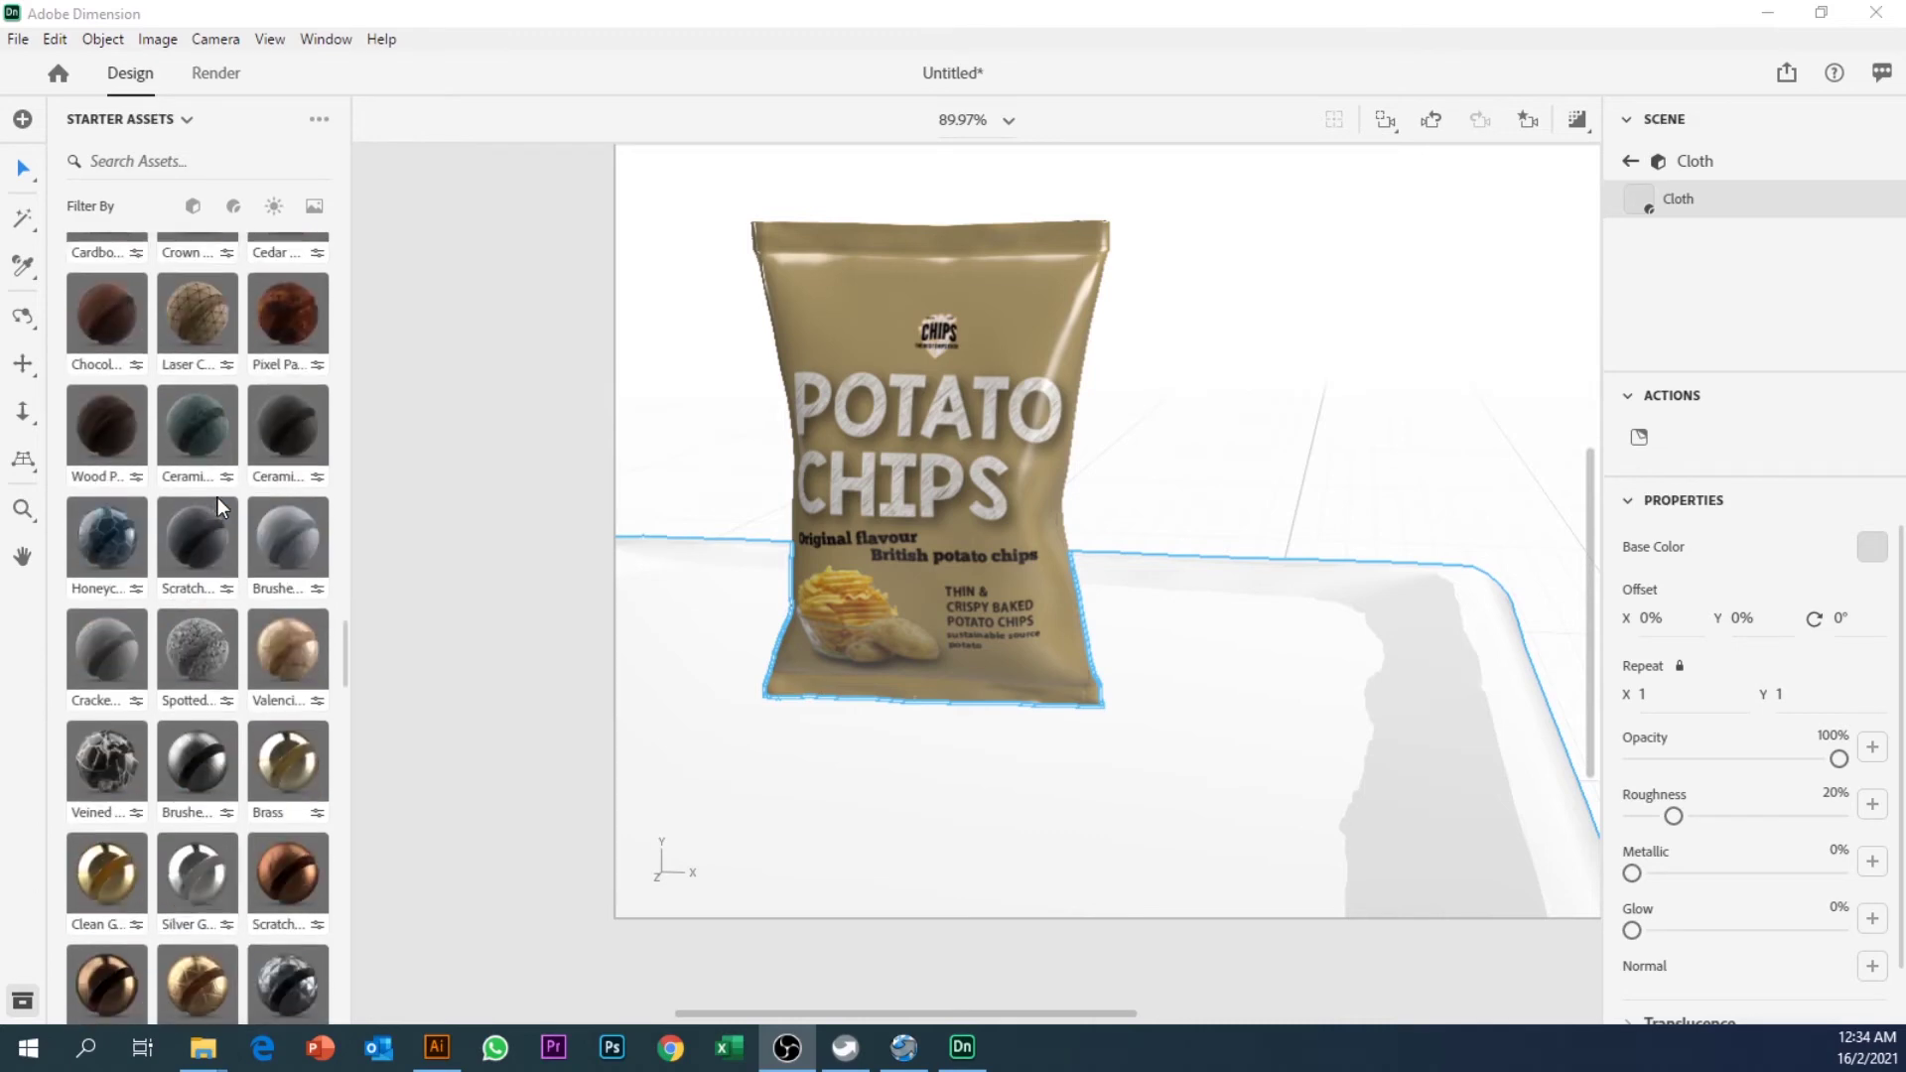
scroll(217, 498, up, 15)
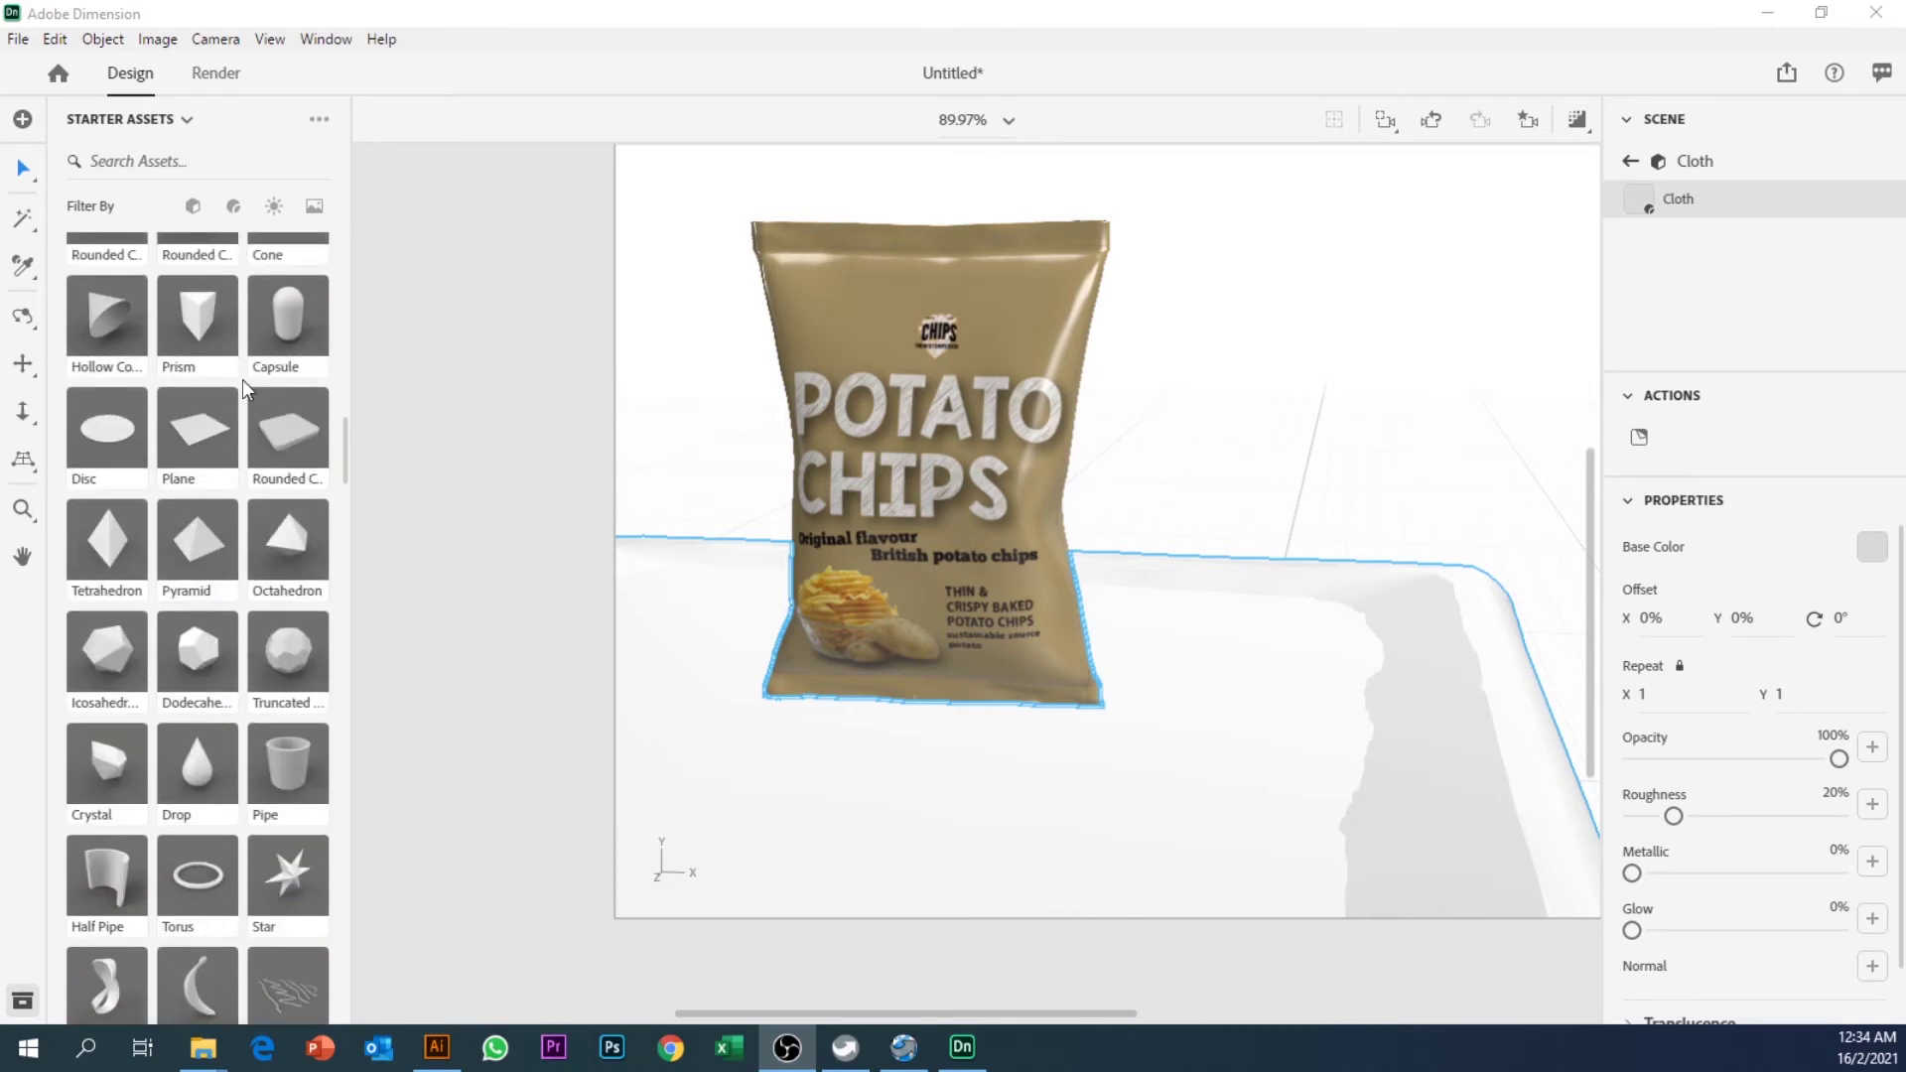
scroll(239, 316, up, 10)
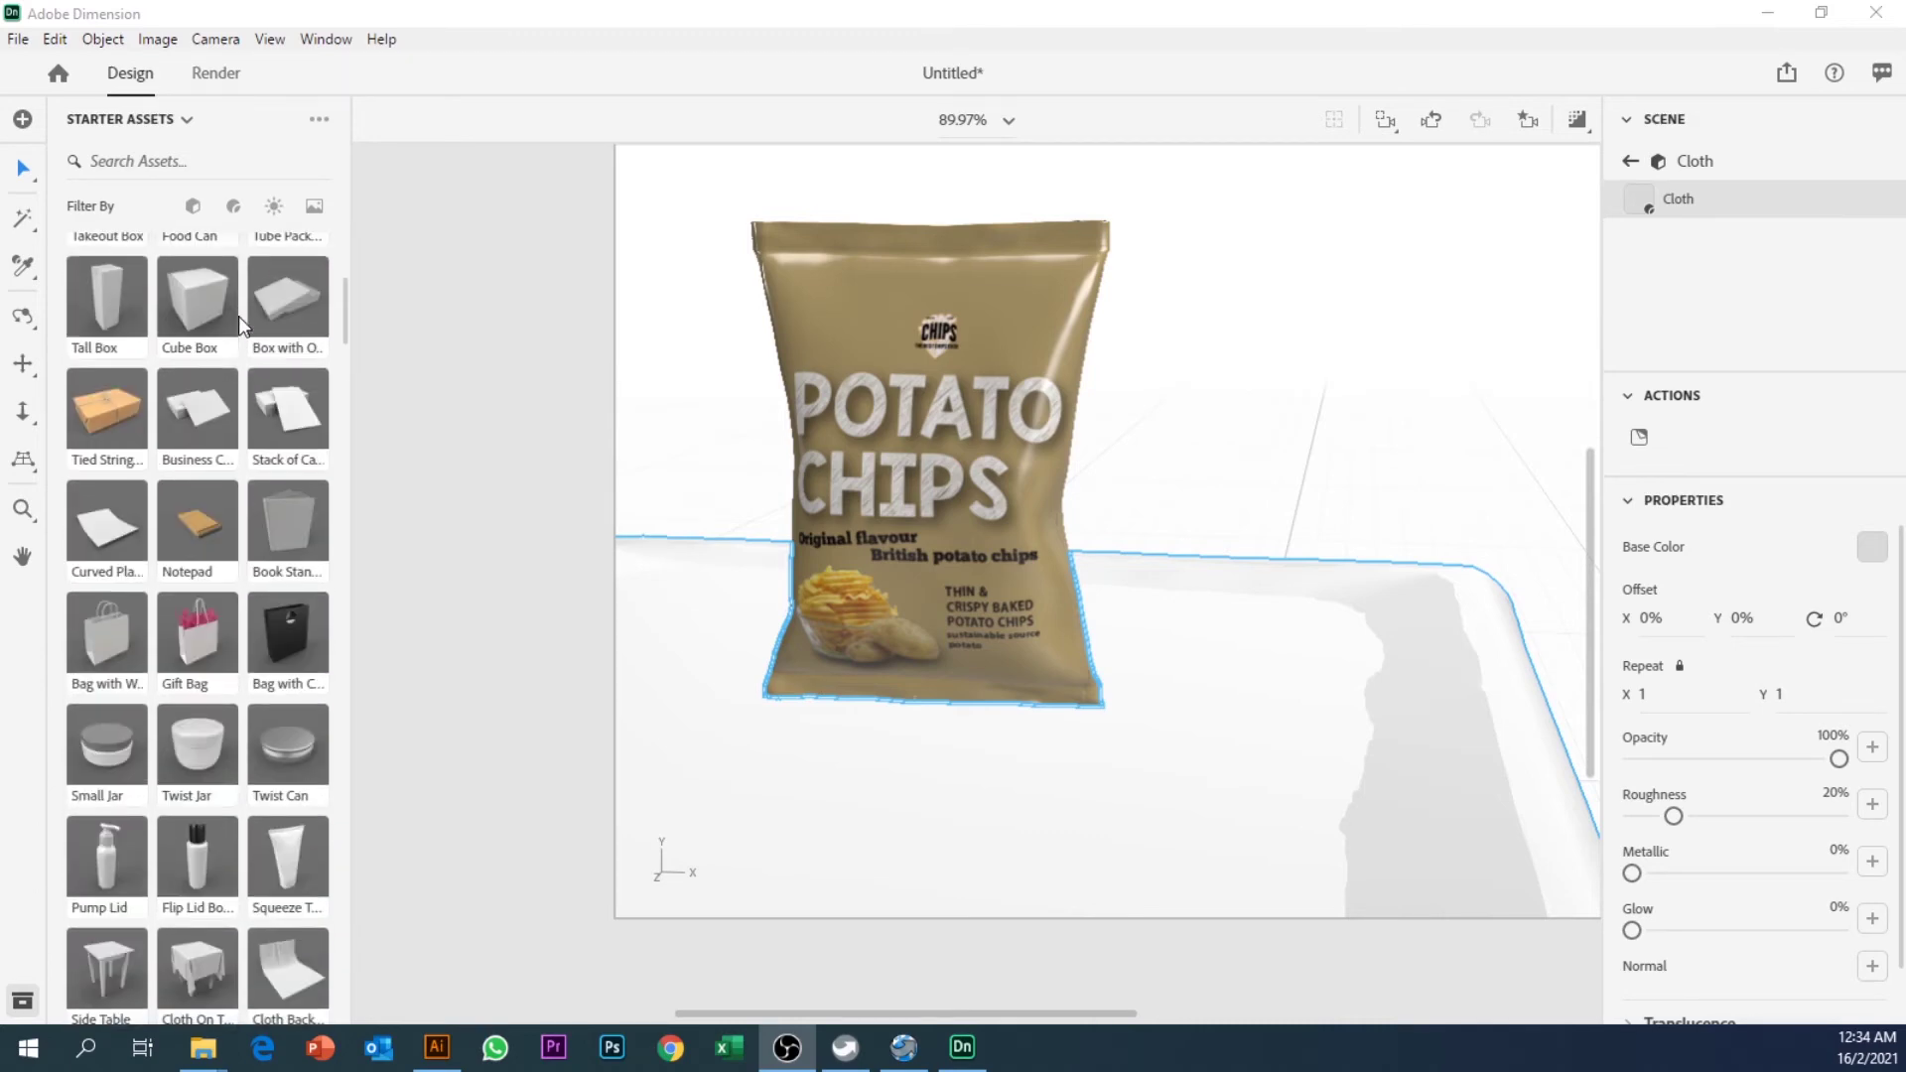
click(236, 216)
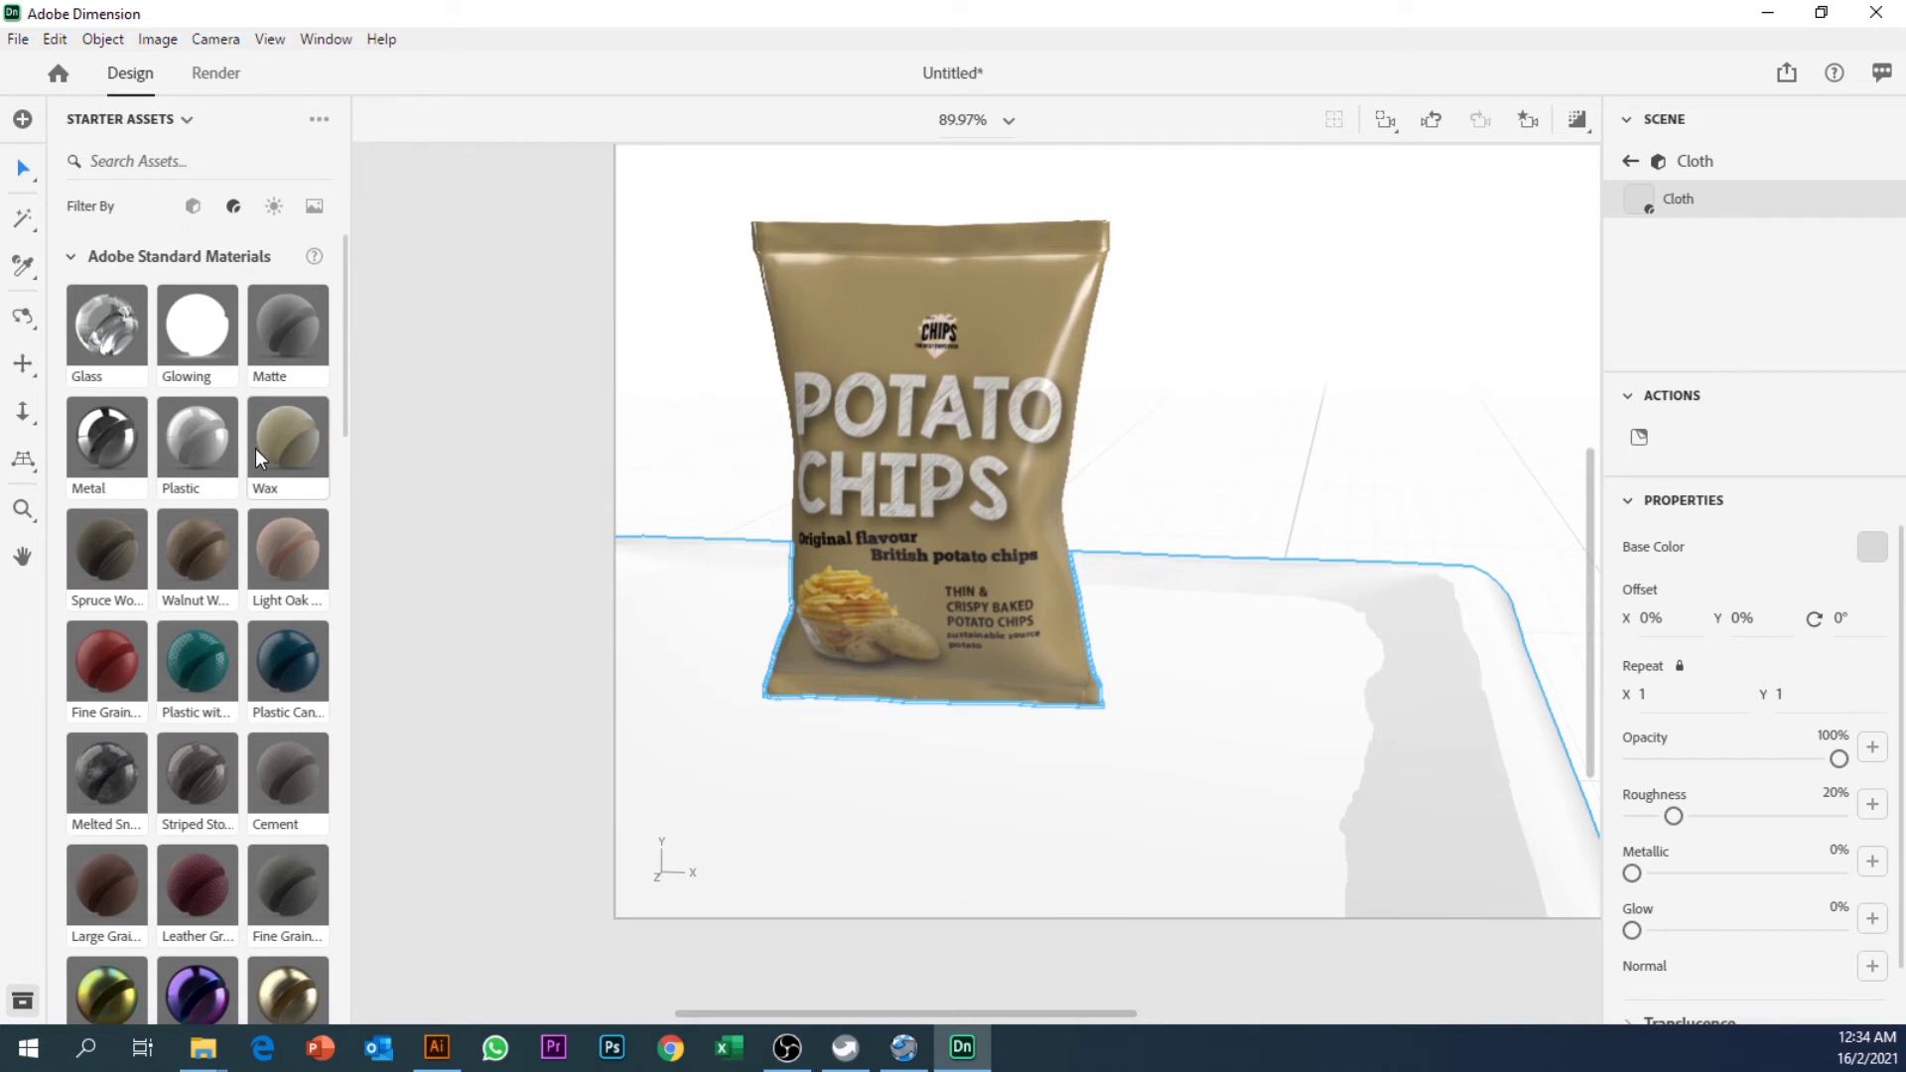
scroll(254, 449, down, 5)
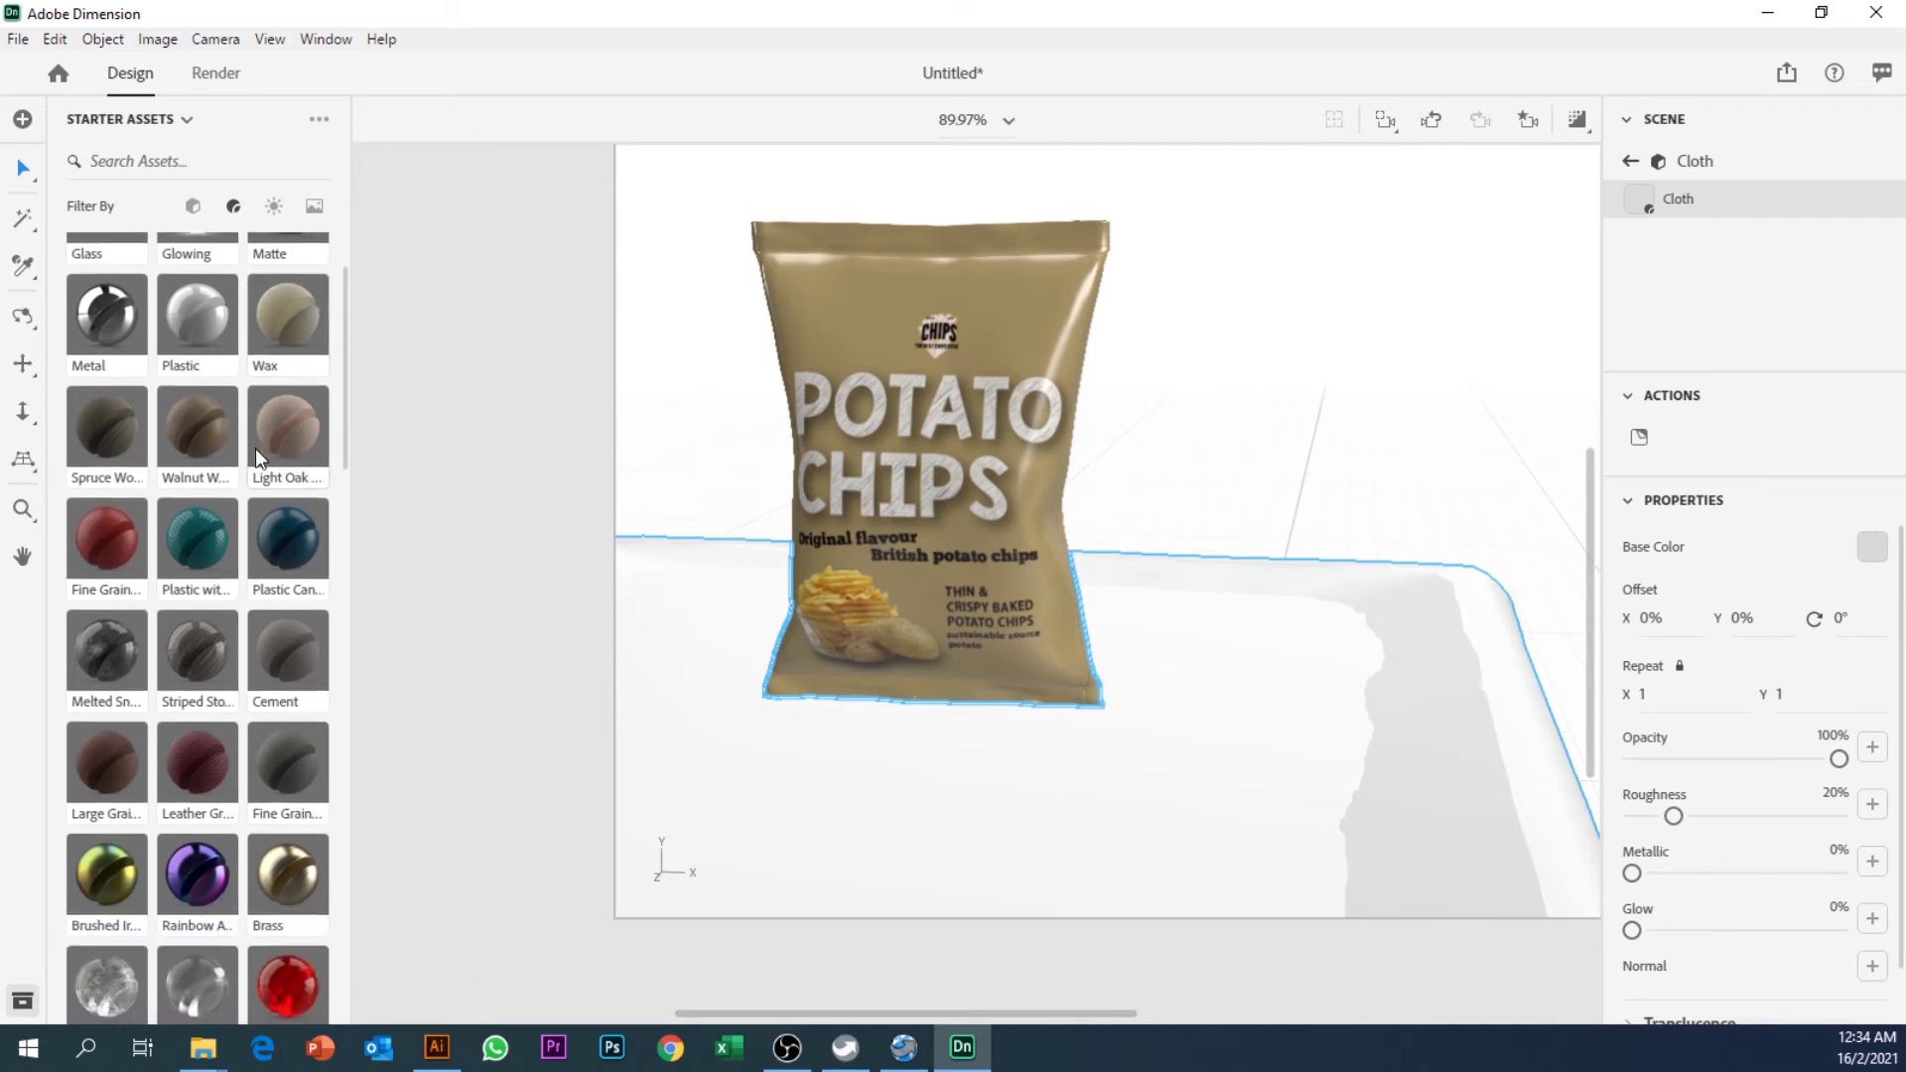
scroll(255, 449, down, 4)
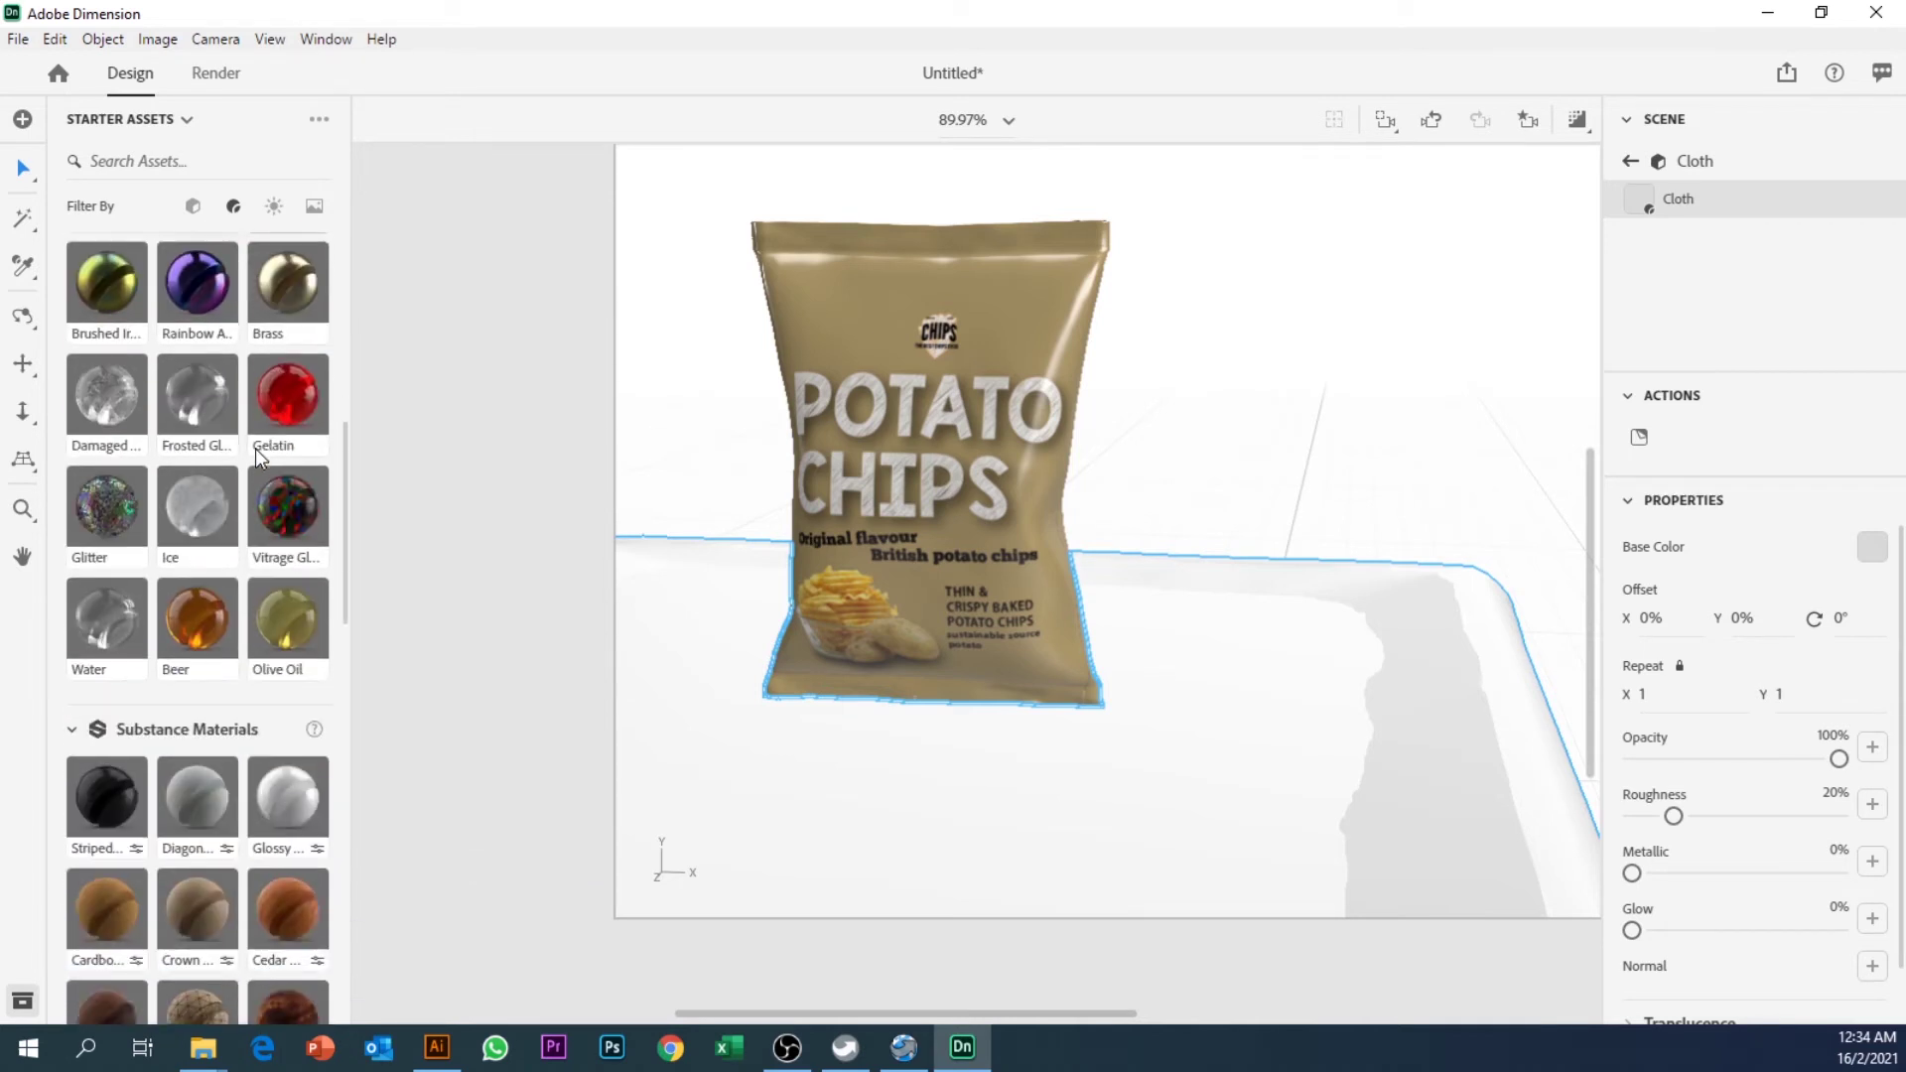
scroll(257, 508, down, 6)
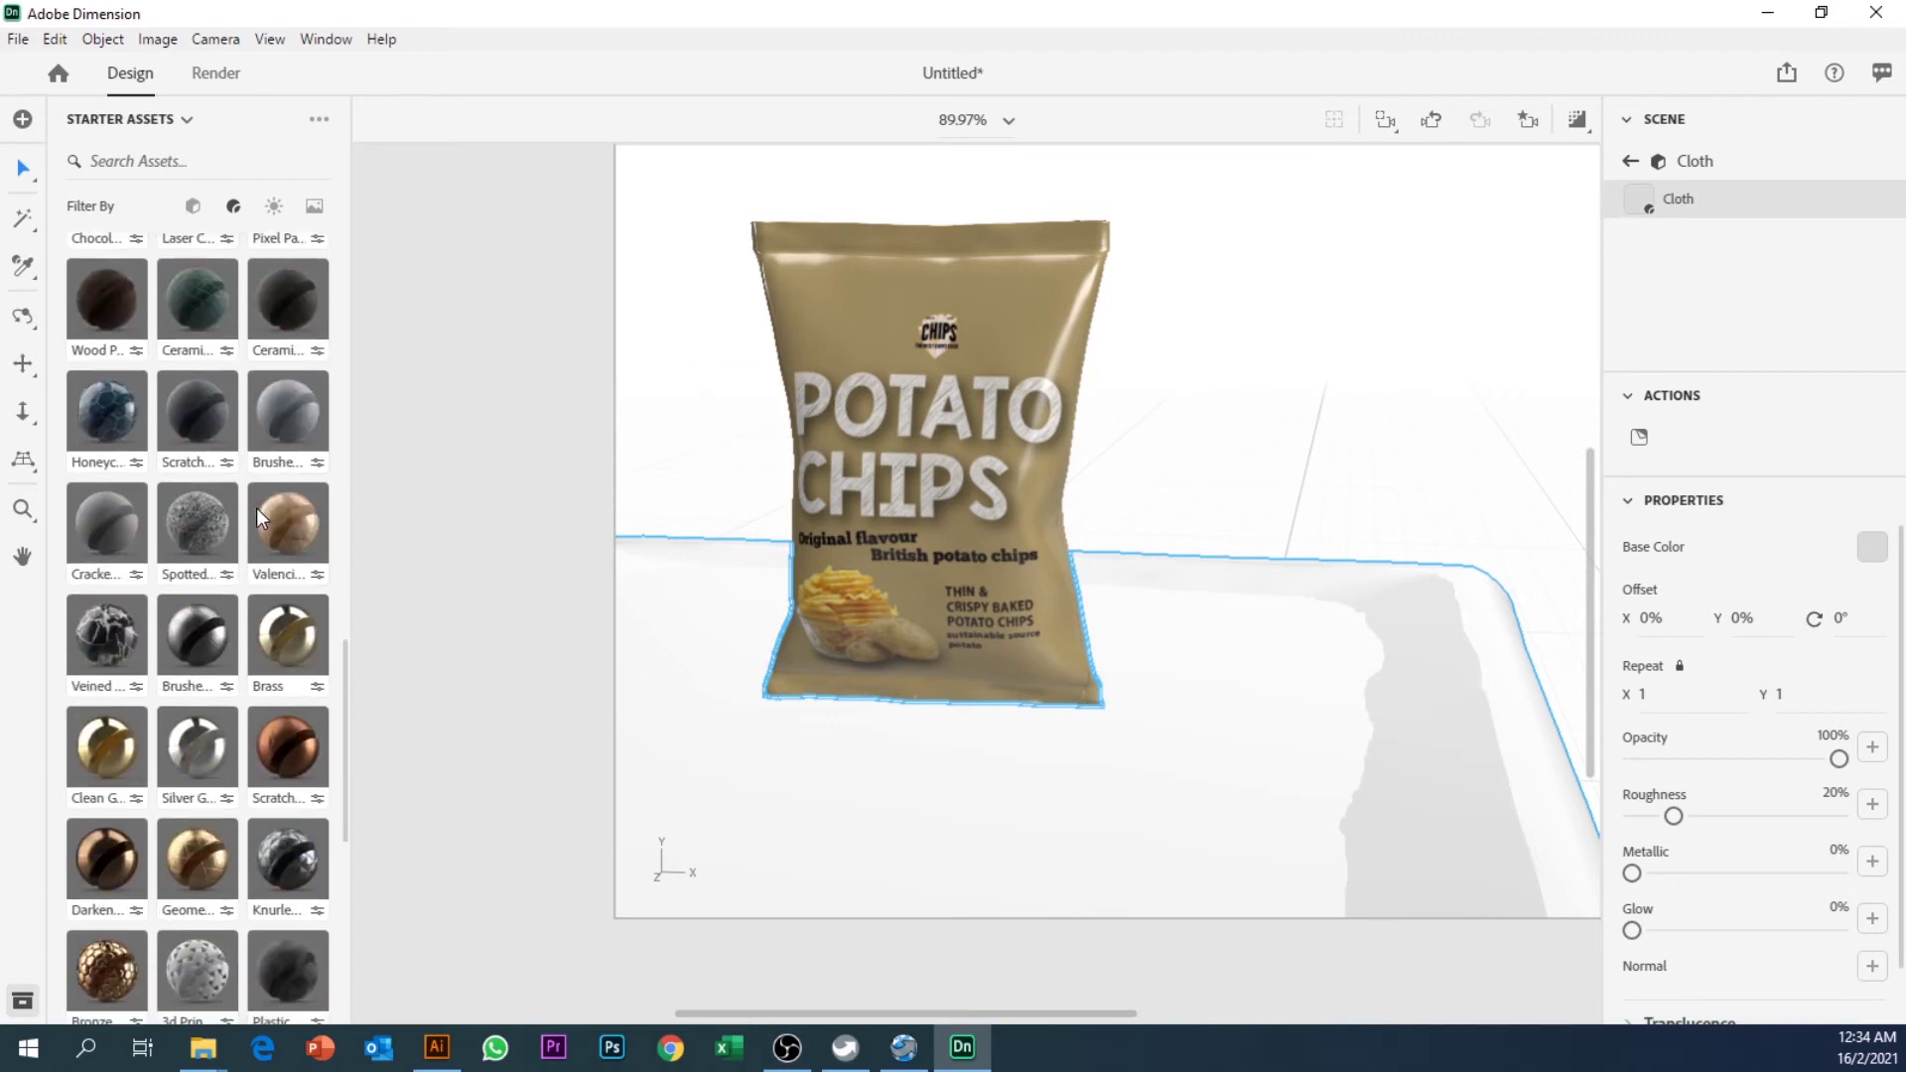
scroll(256, 508, down, 3)
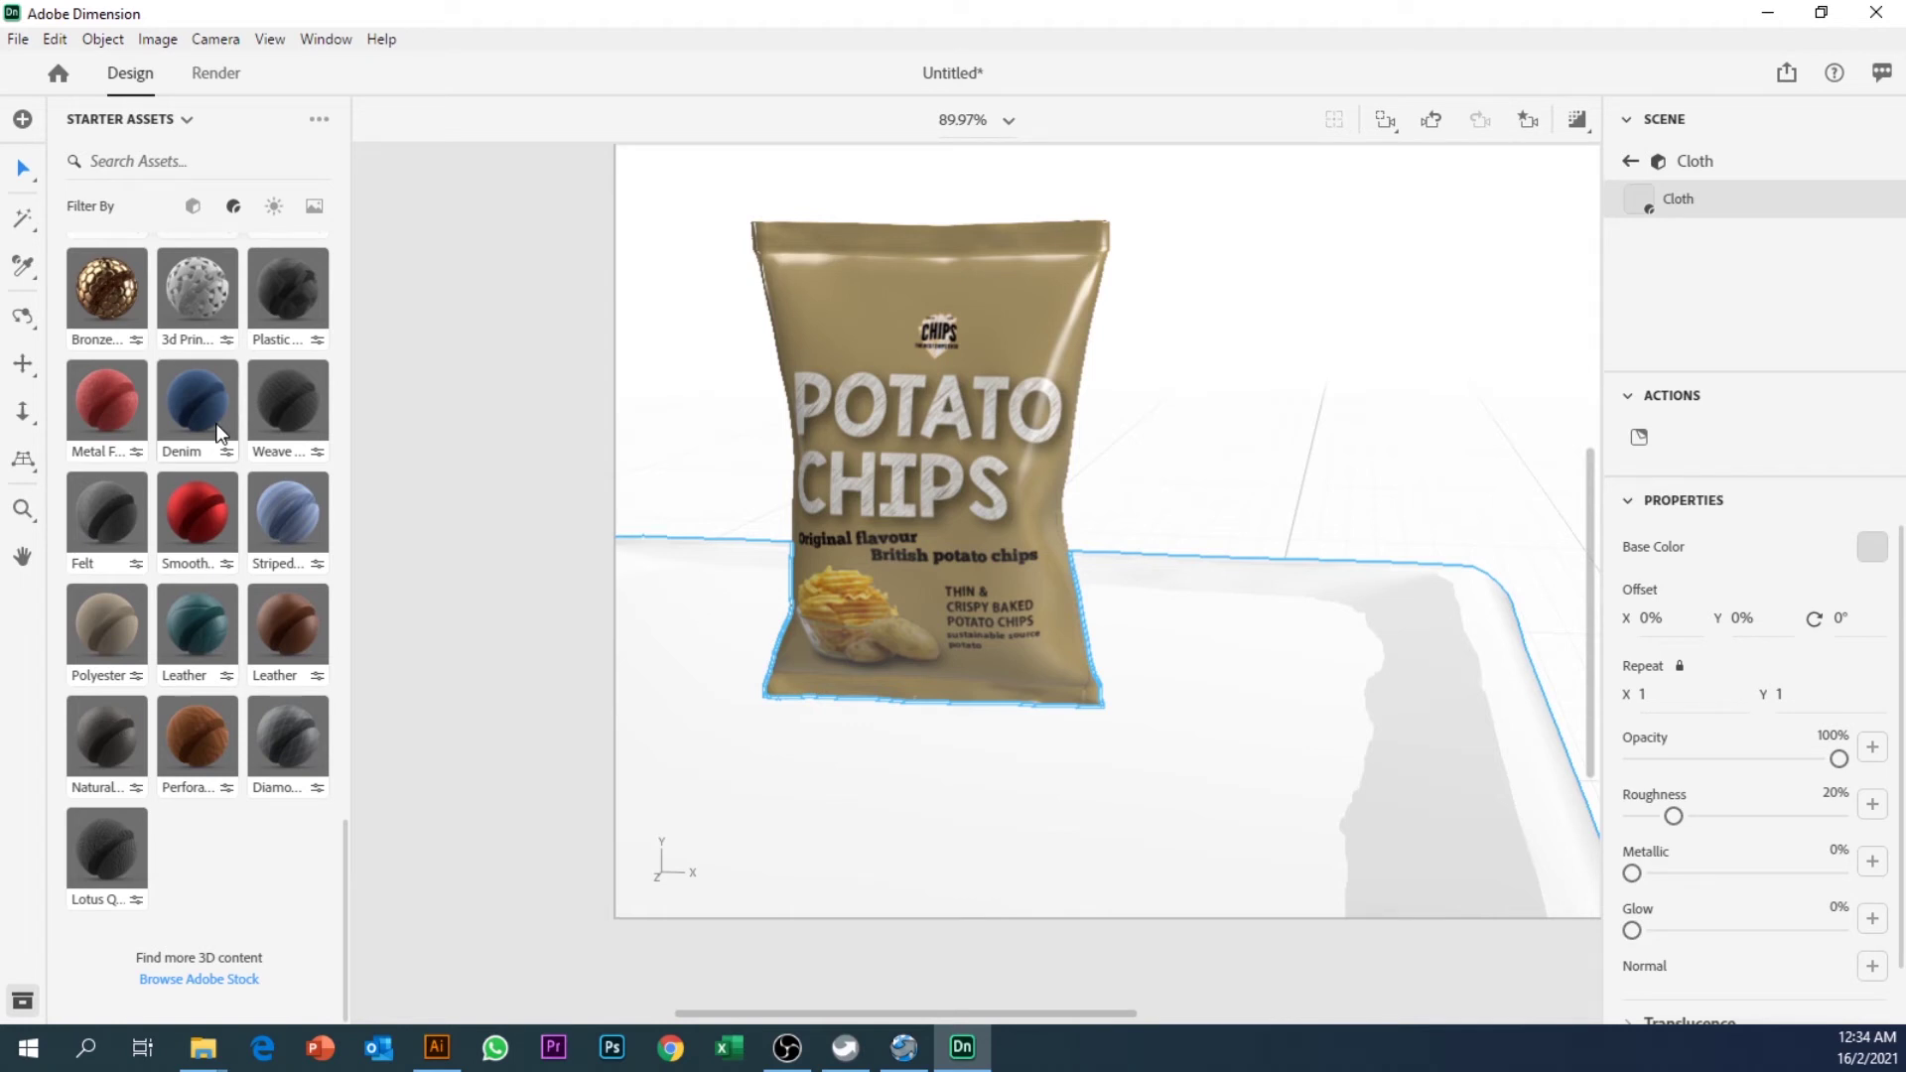
Step: Apply the Denim material to the tablecloth and lower its roughness from 0.8 to 0.61
drag(207, 385, 1354, 625)
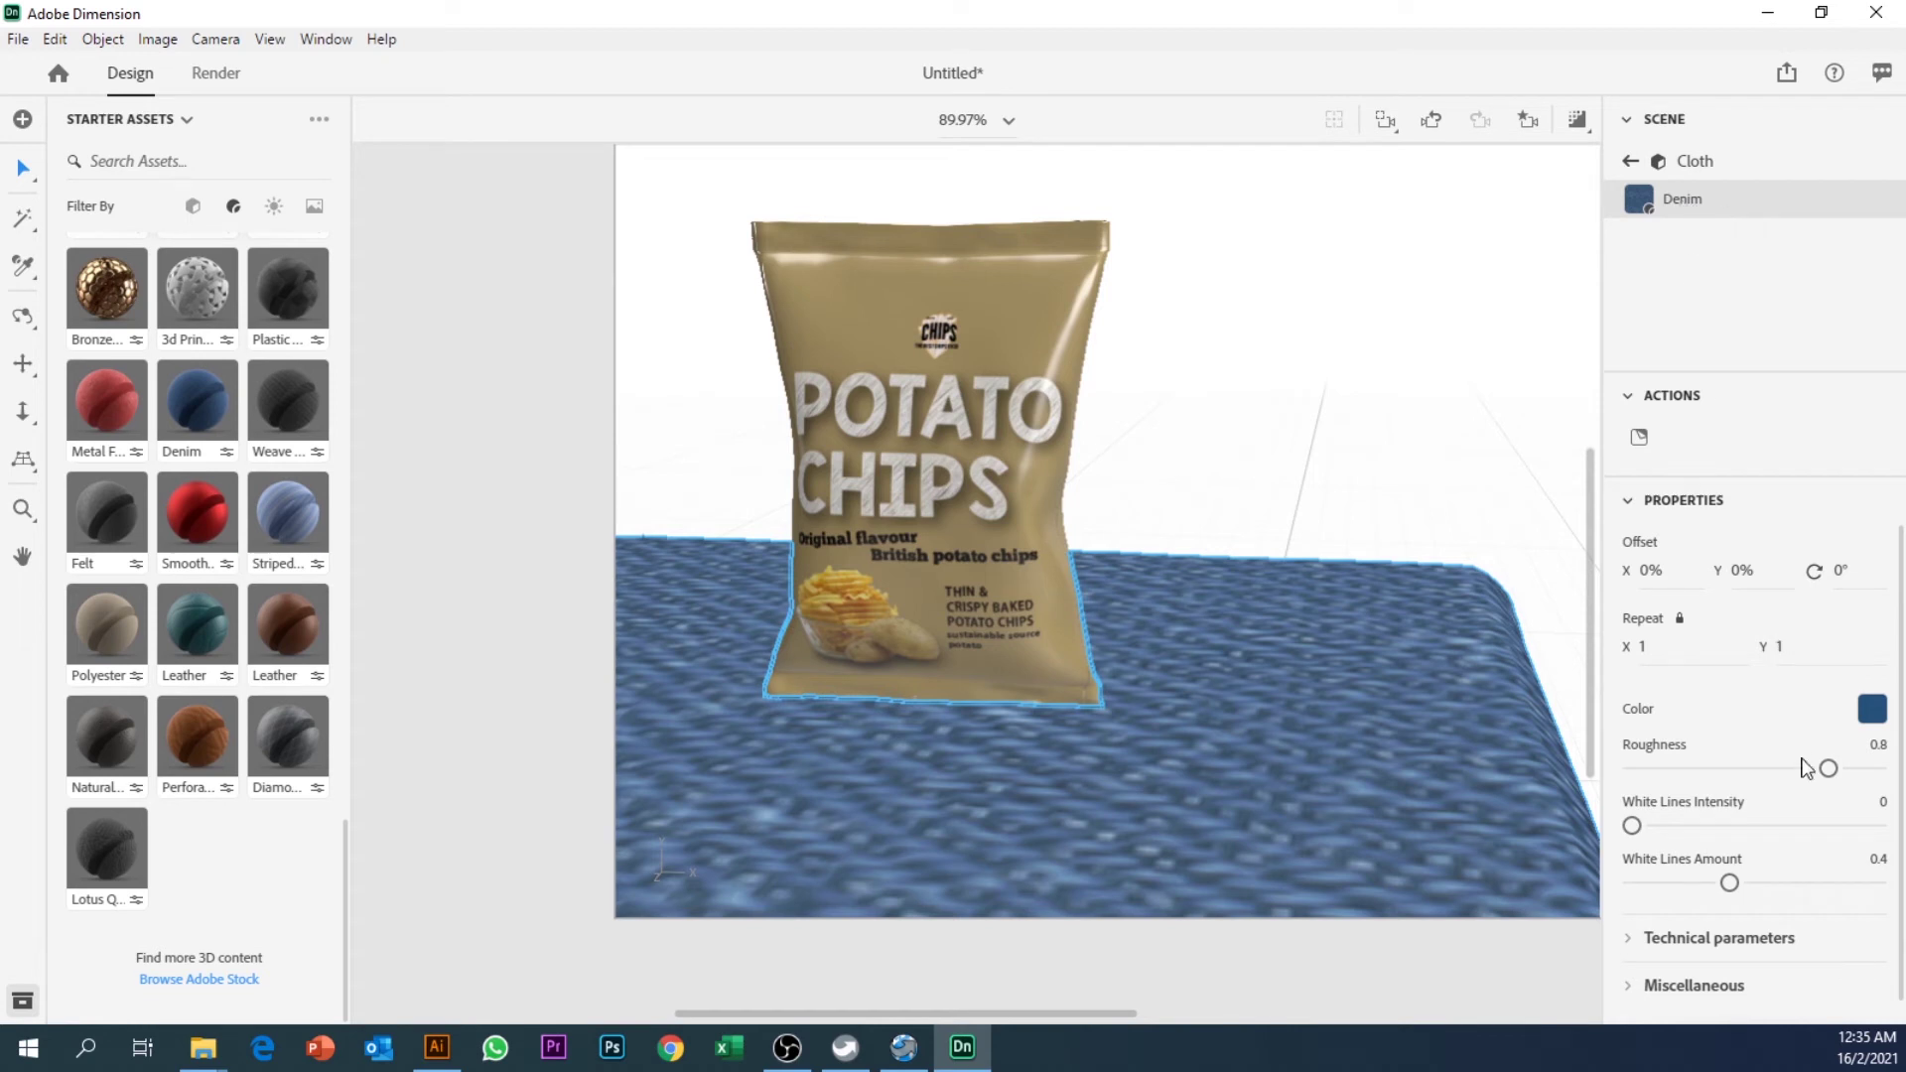
drag(1829, 769, 1783, 770)
click(1630, 161)
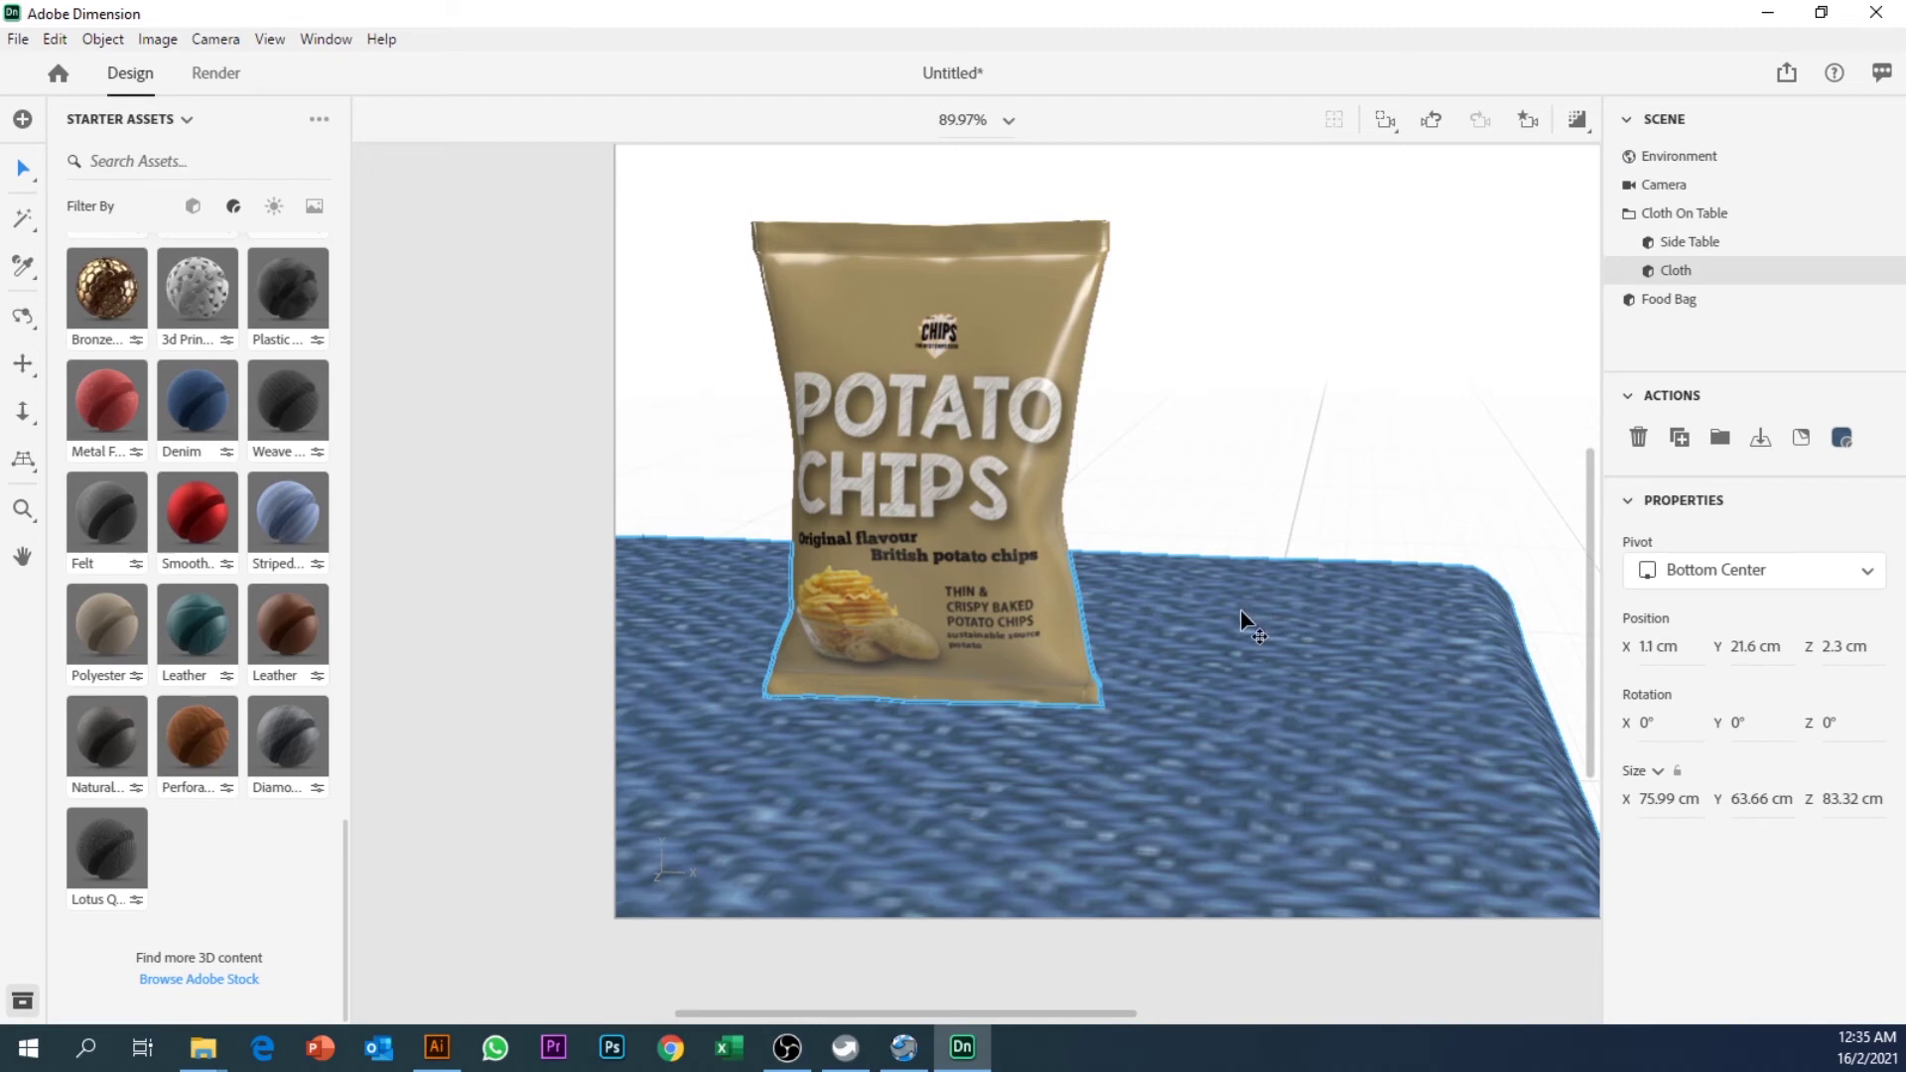
Step: Orbit the camera closer around the bag and denim table, then select the Environment
drag(830, 516, 823, 523)
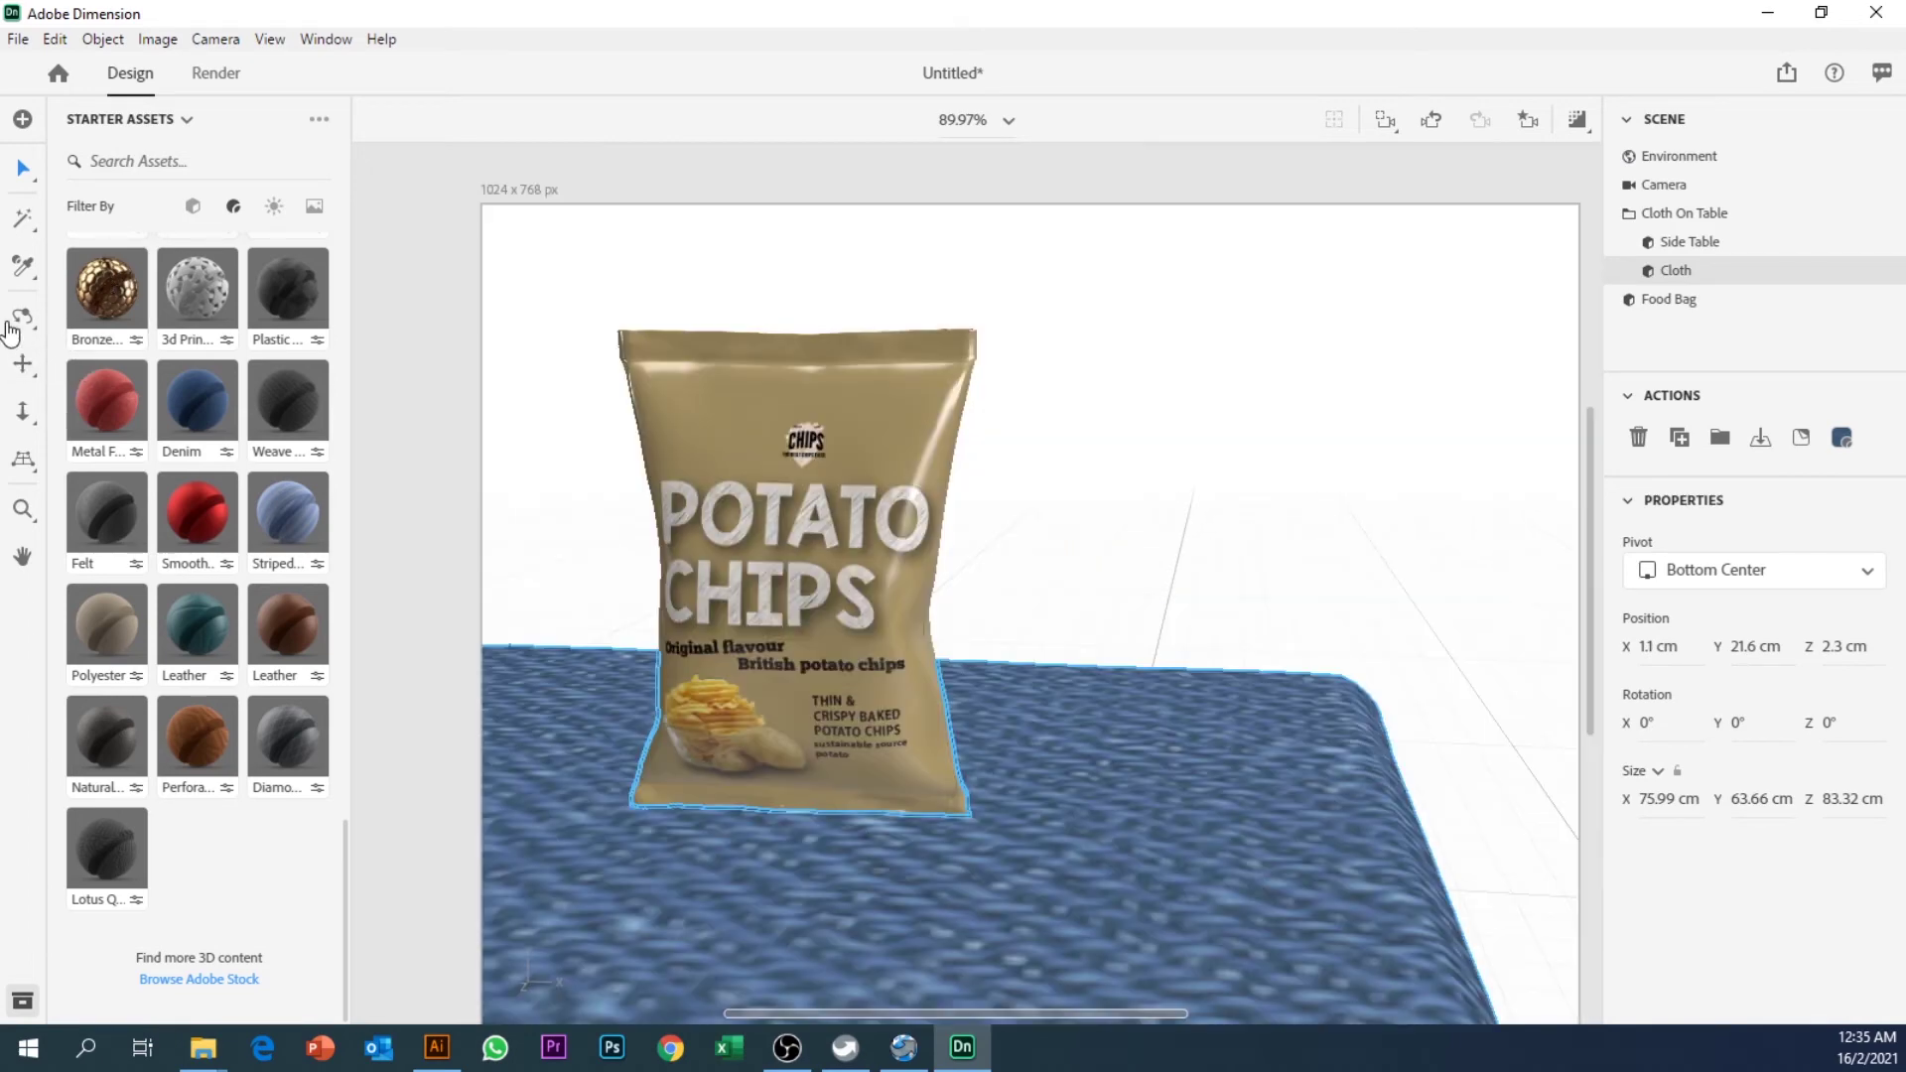
click(22, 316)
drag(1247, 736, 1208, 699)
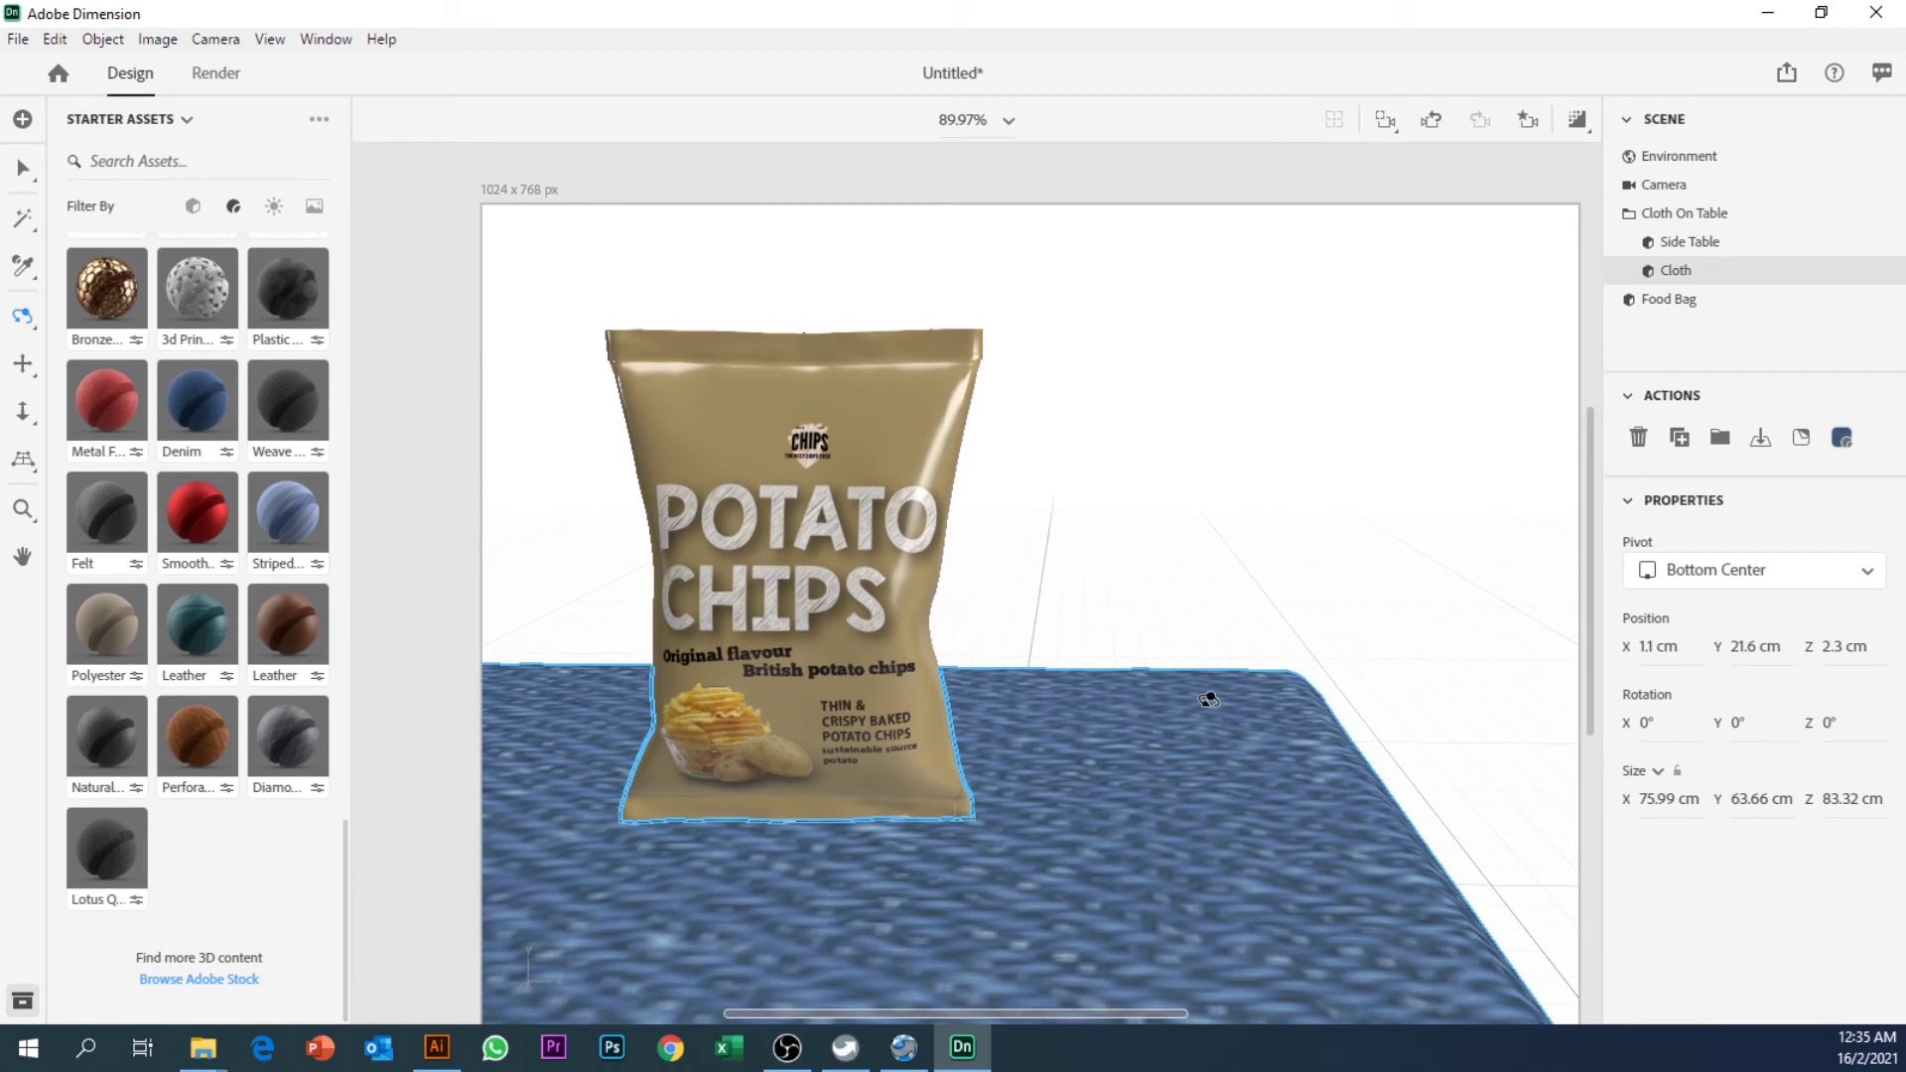
key(v)
click(1195, 505)
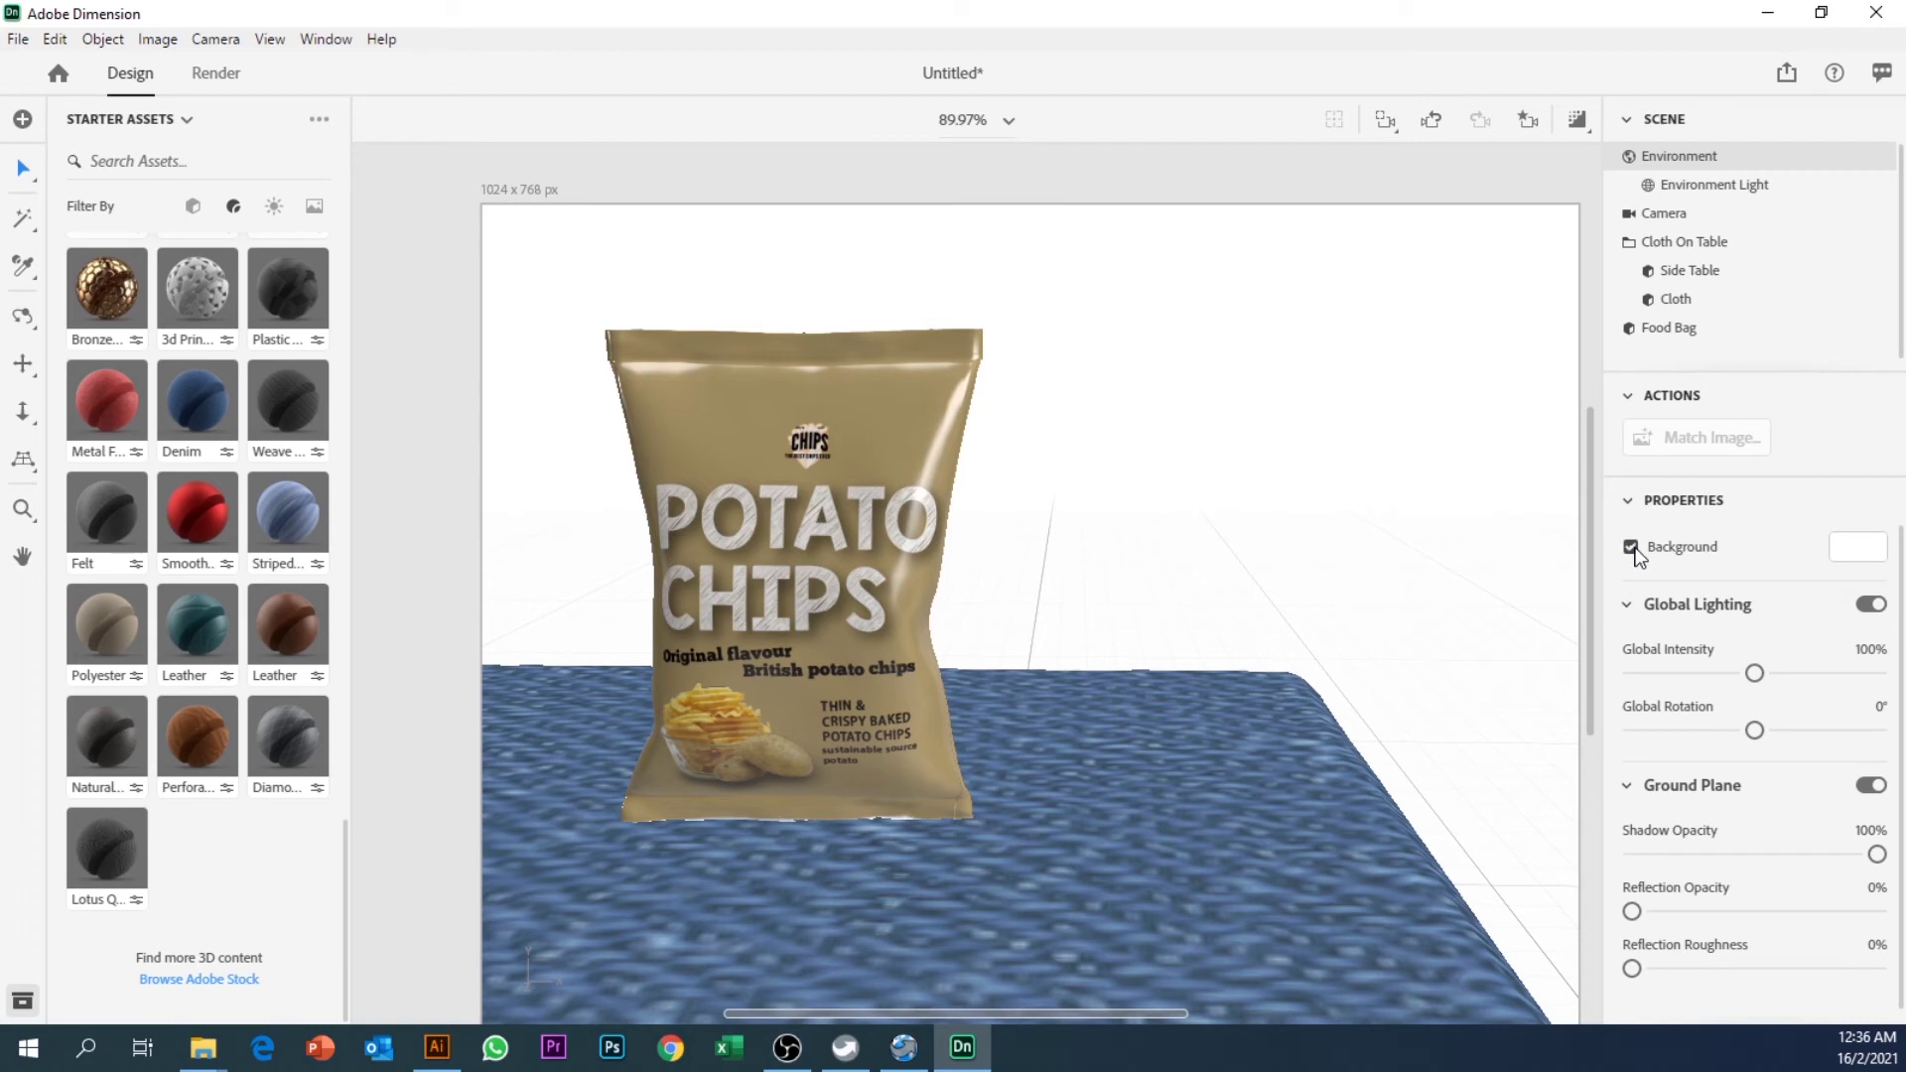
Step: Load park-2268338_1920 as the Environment's background image, then select the chips bag
click(1848, 548)
click(1848, 549)
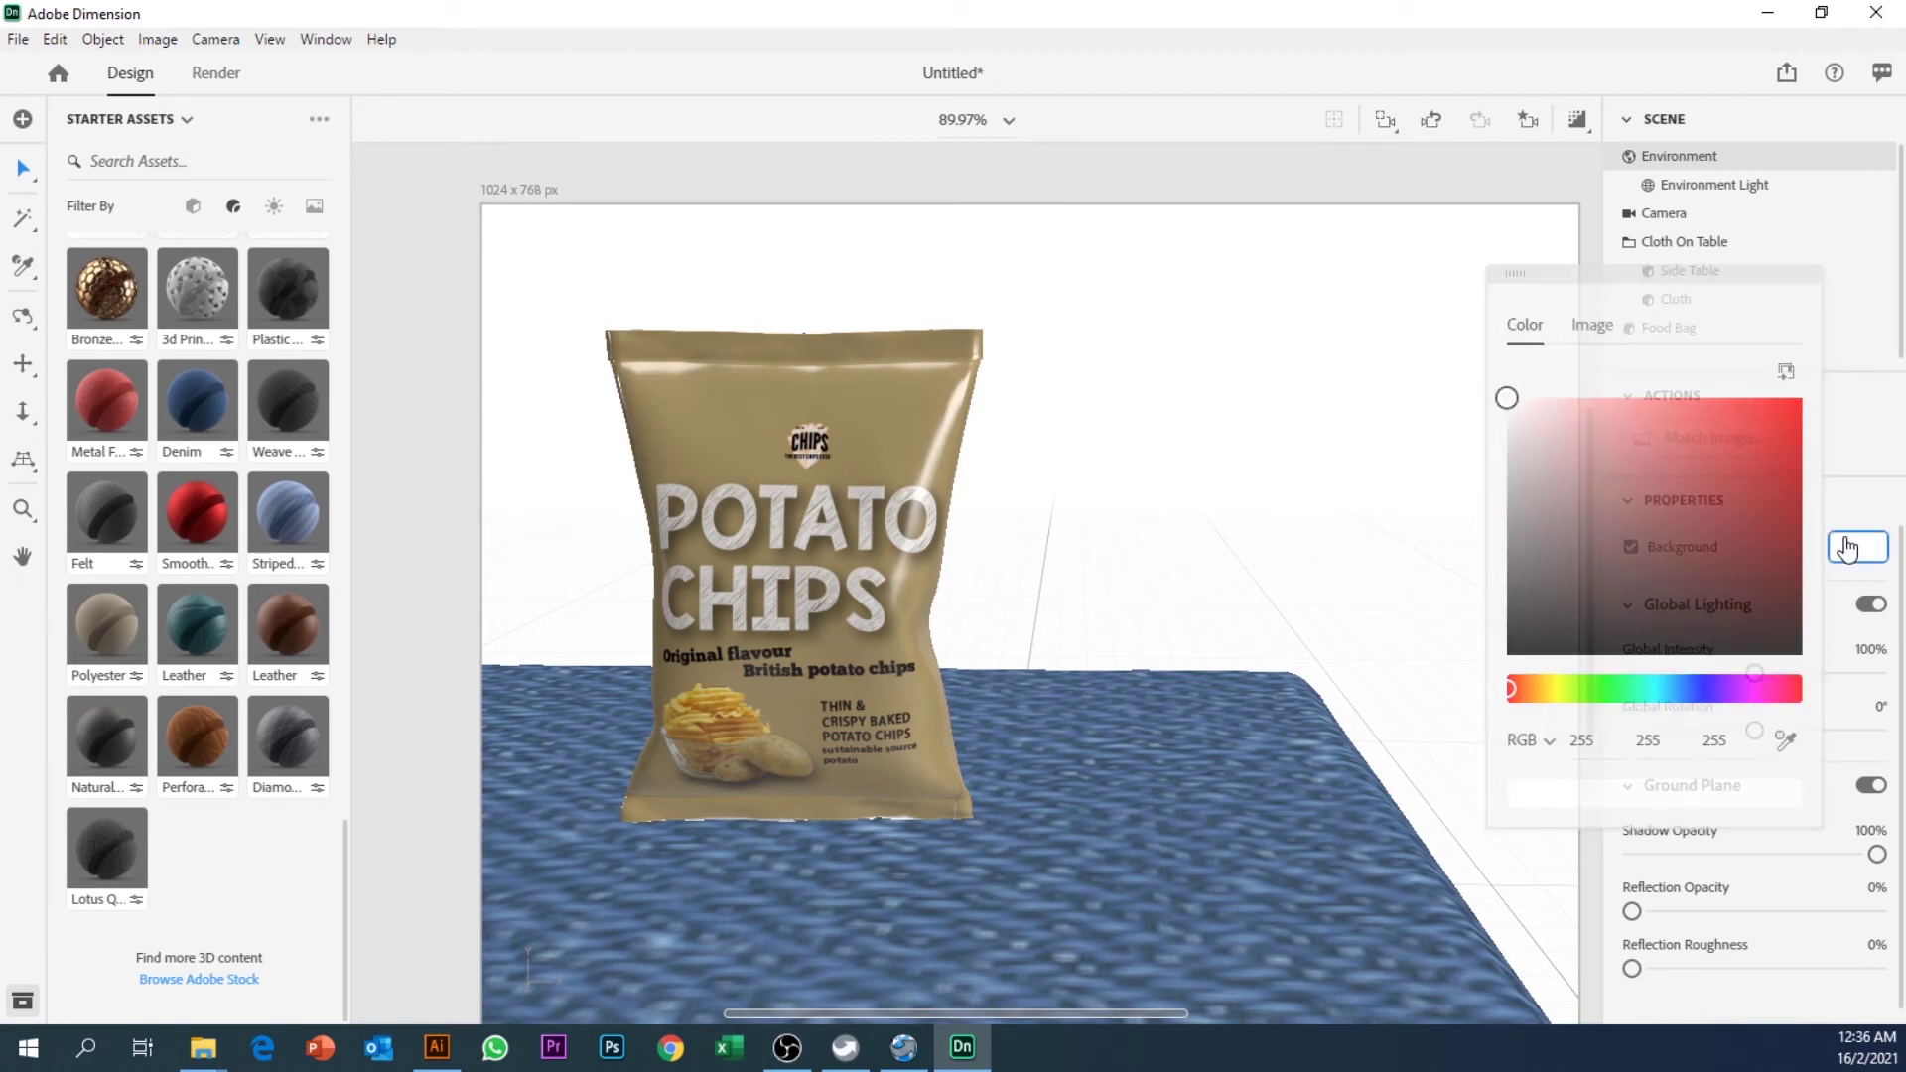
click(1848, 548)
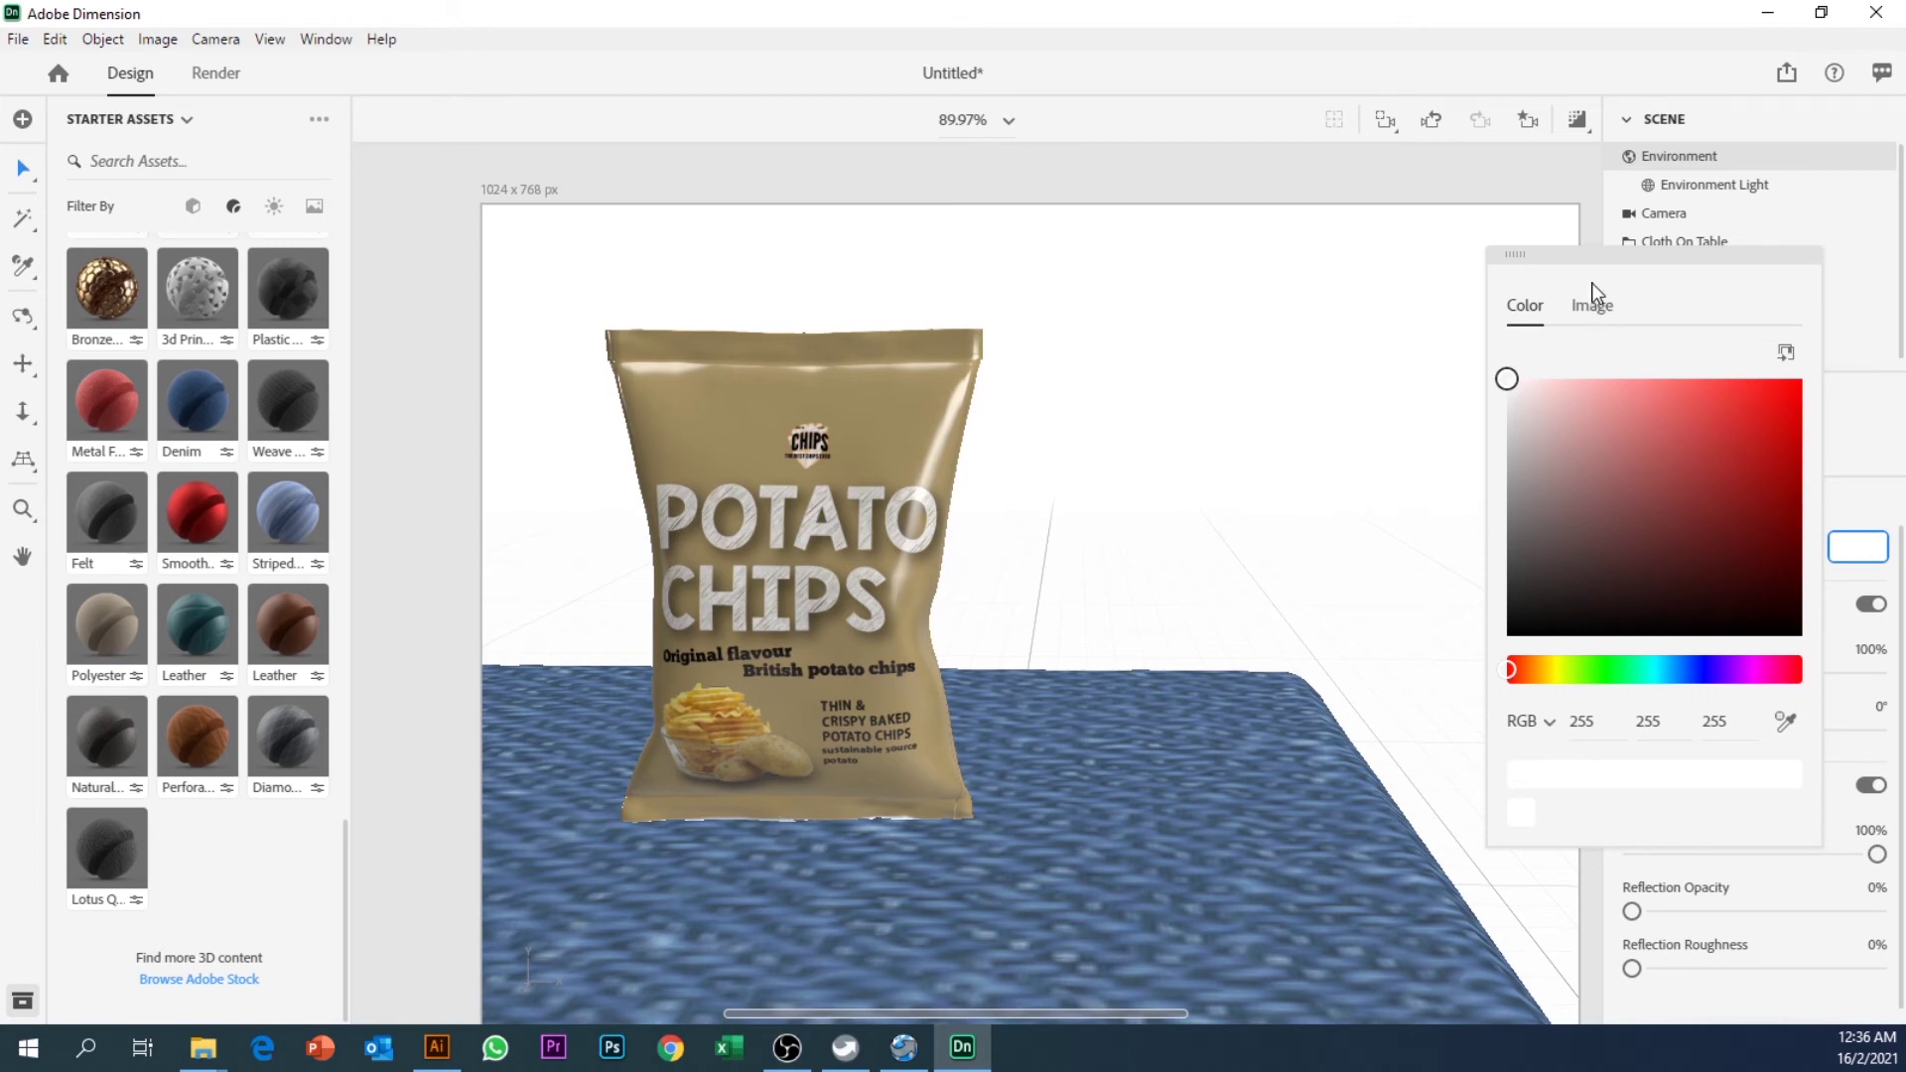
click(1604, 311)
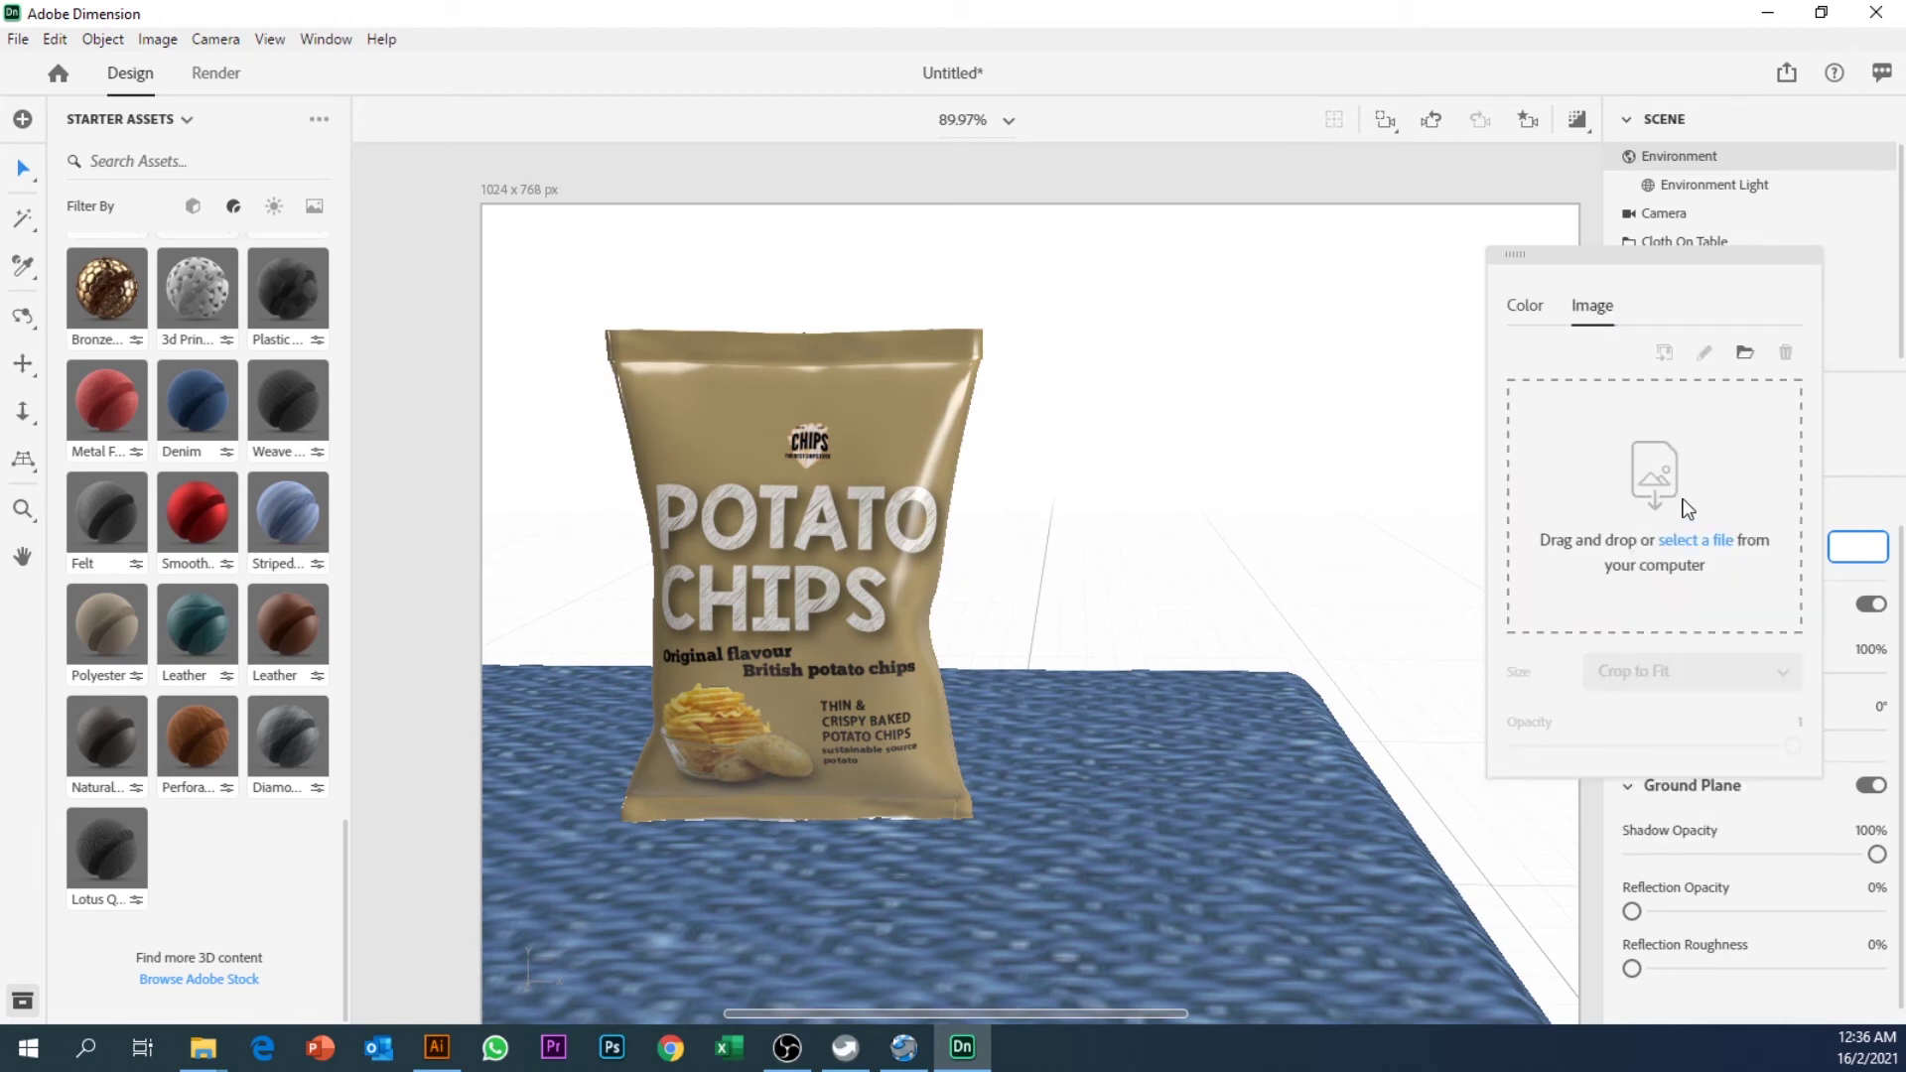
click(1694, 542)
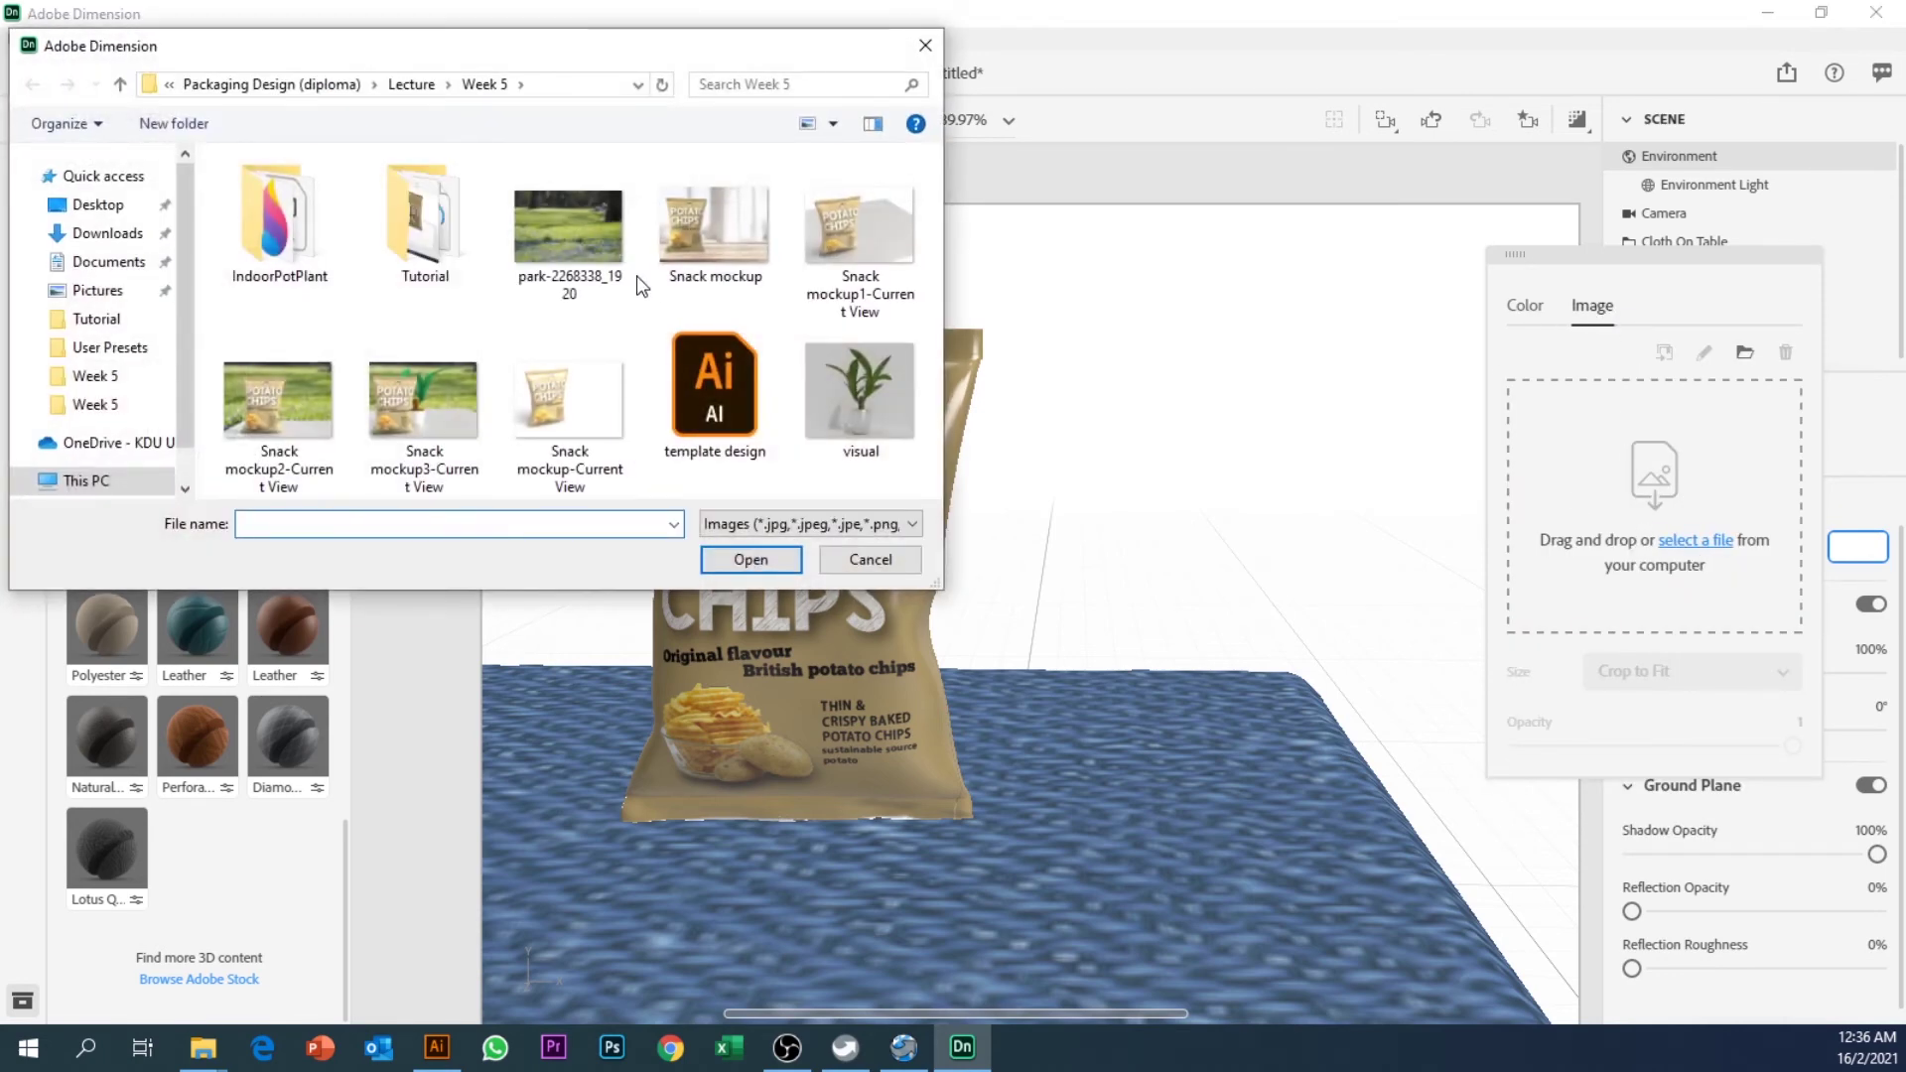
click(570, 237)
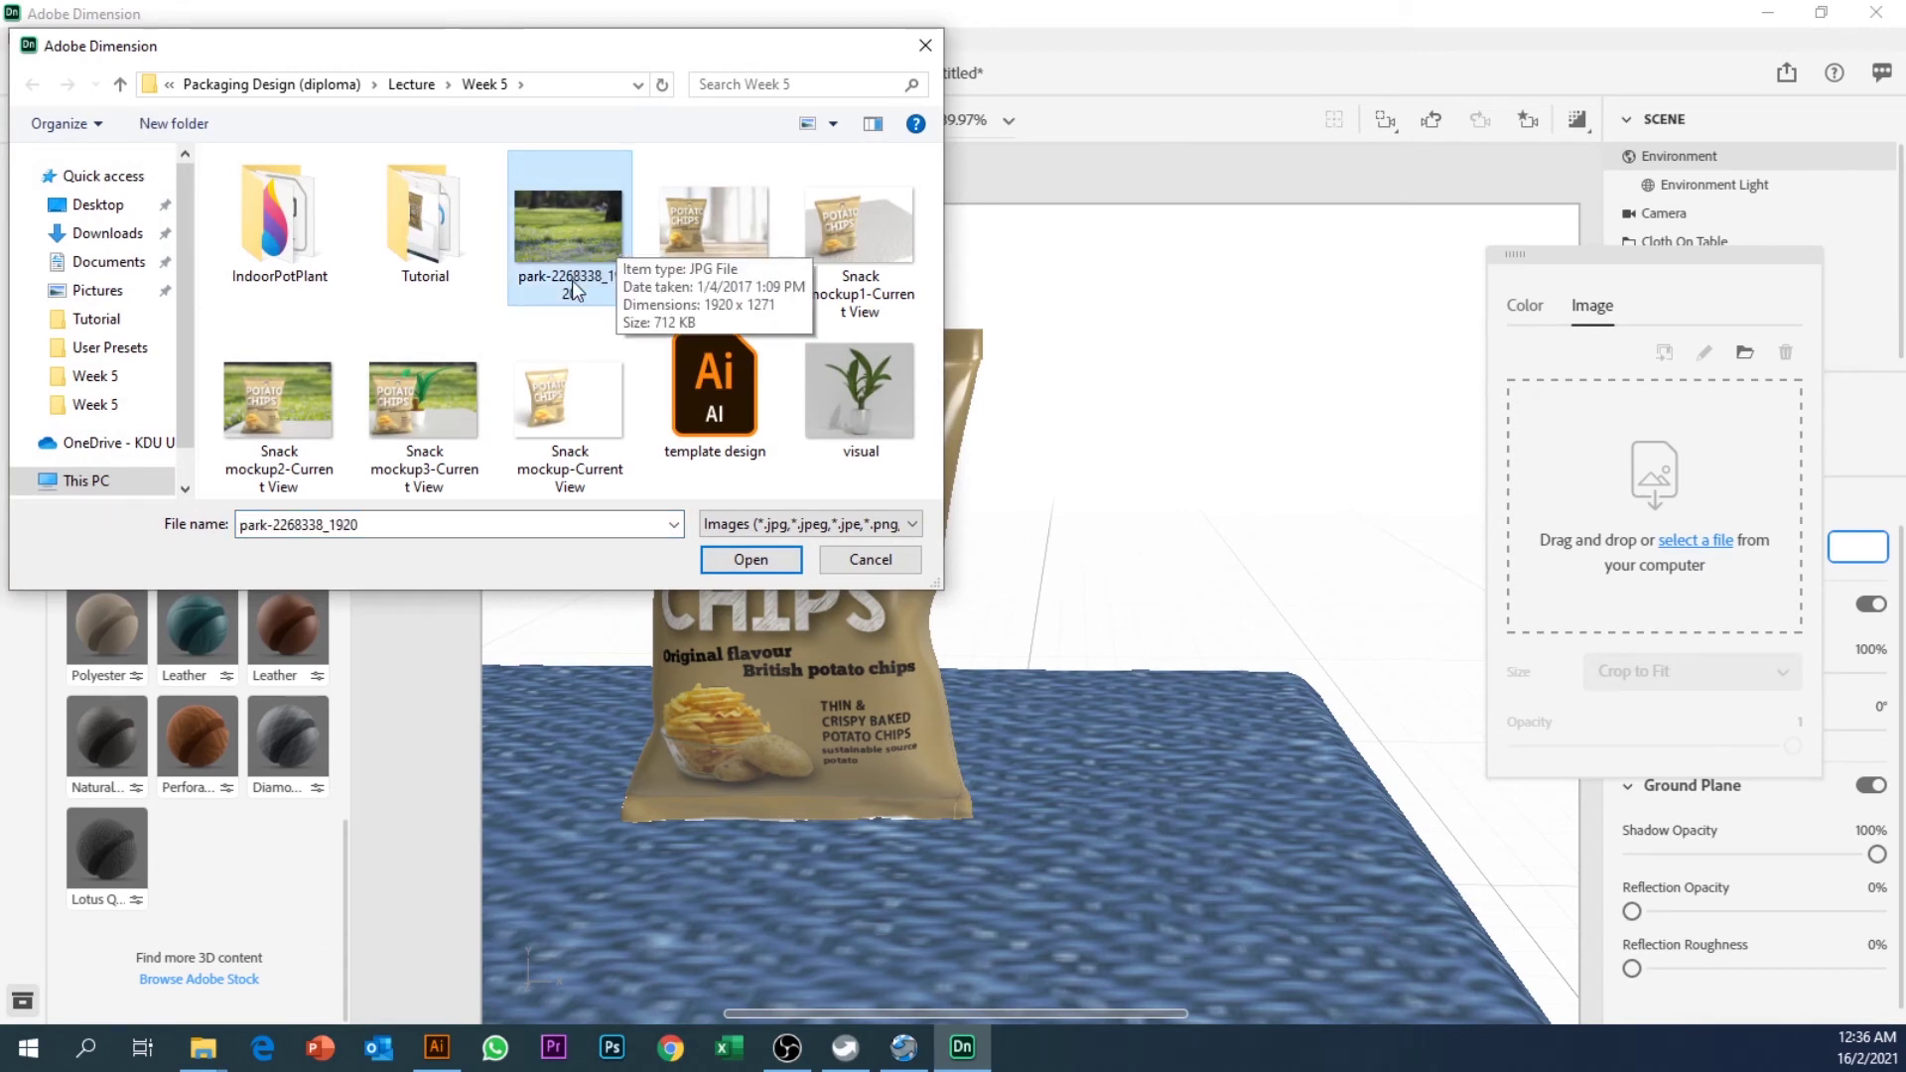
click(735, 559)
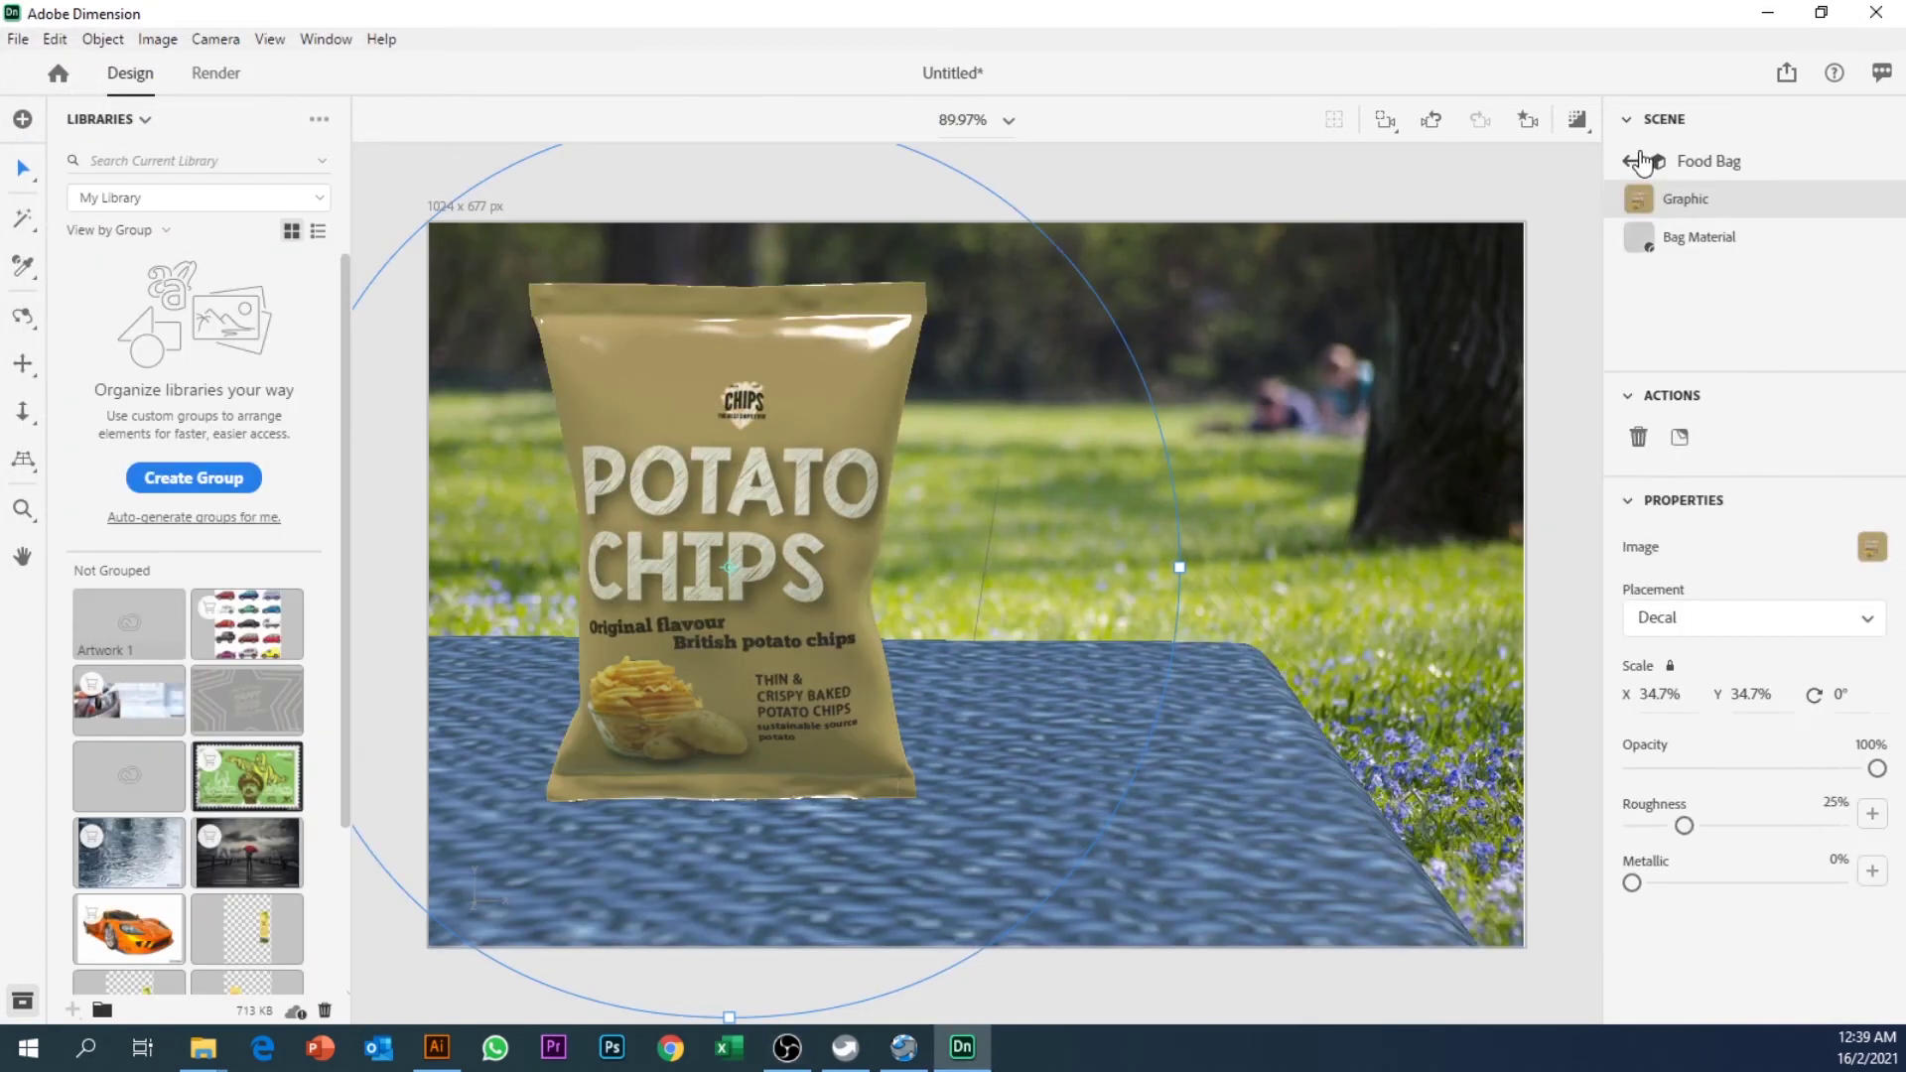
click(1642, 158)
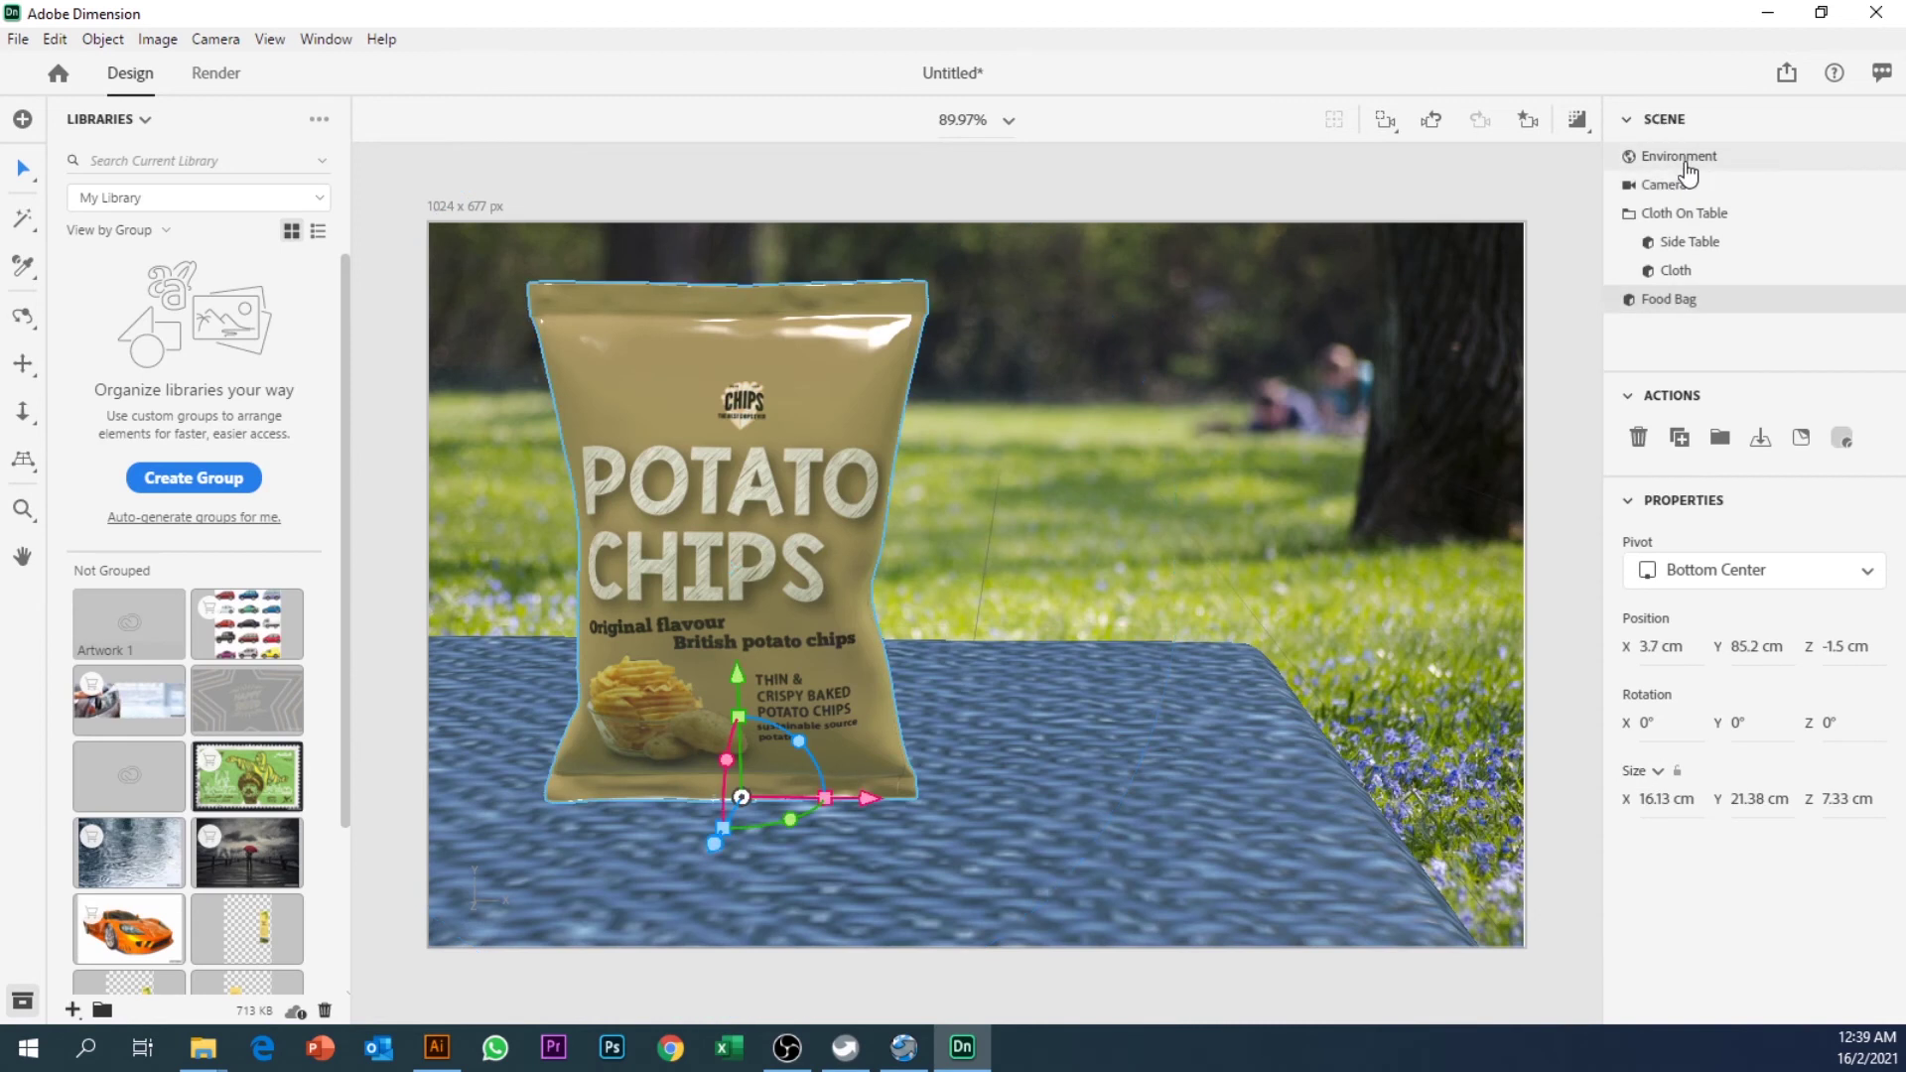
Step: Apply Match Image to the Environment with Multiple Lights, then switch the Libraries to Starter Assets
click(1687, 159)
click(1700, 441)
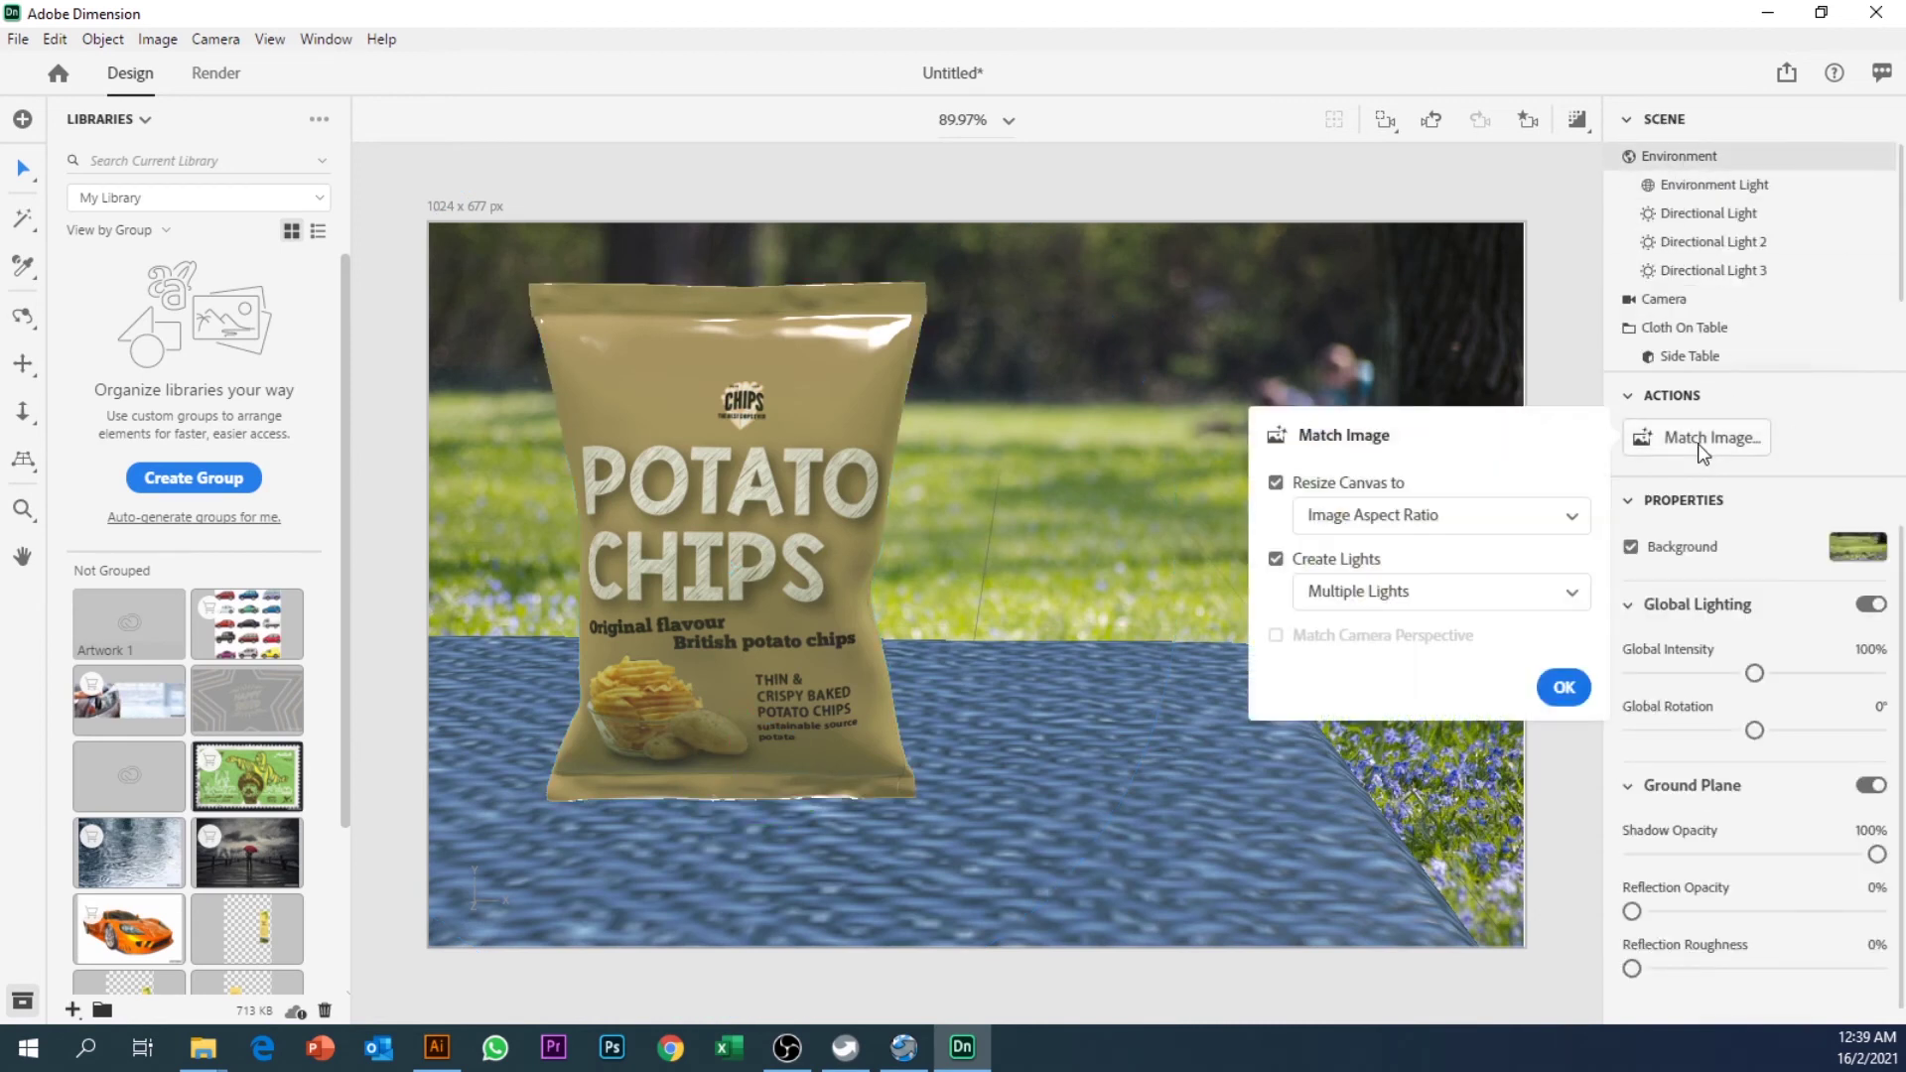
click(1363, 594)
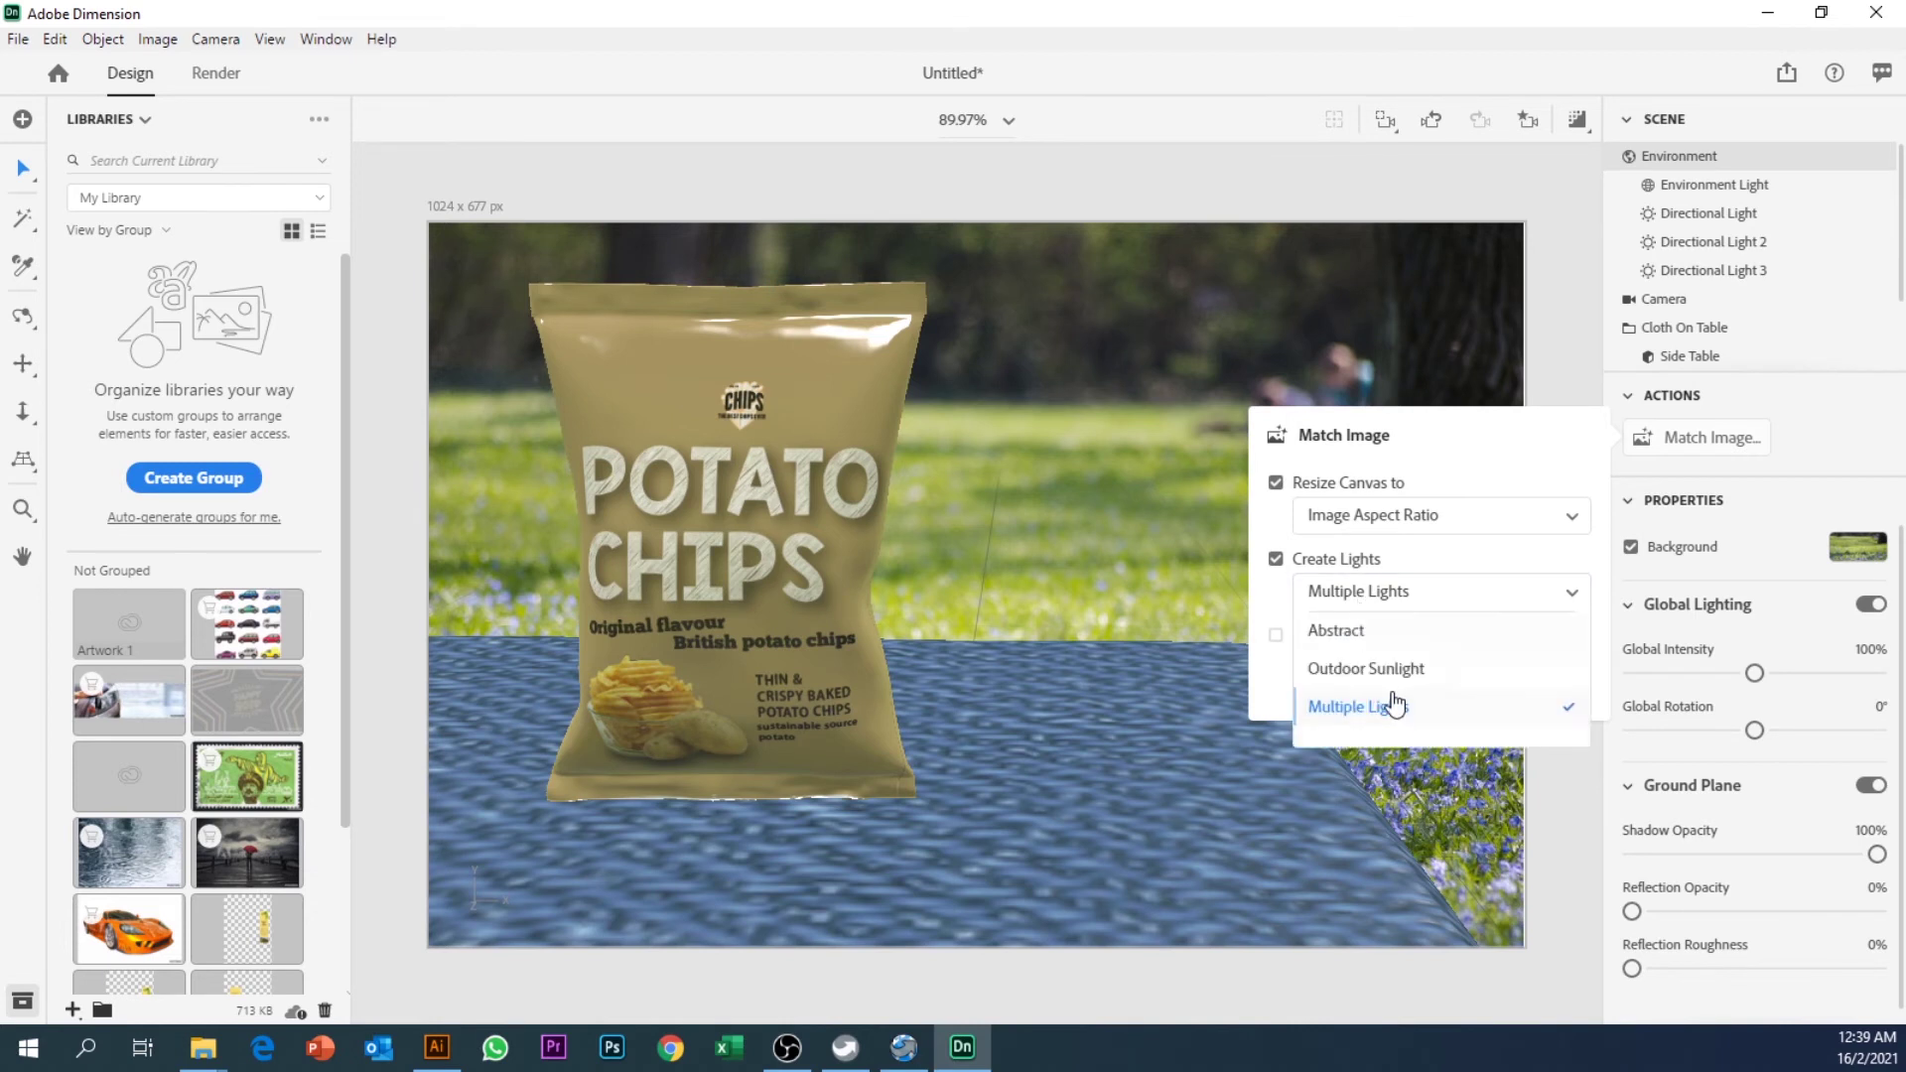
click(1387, 707)
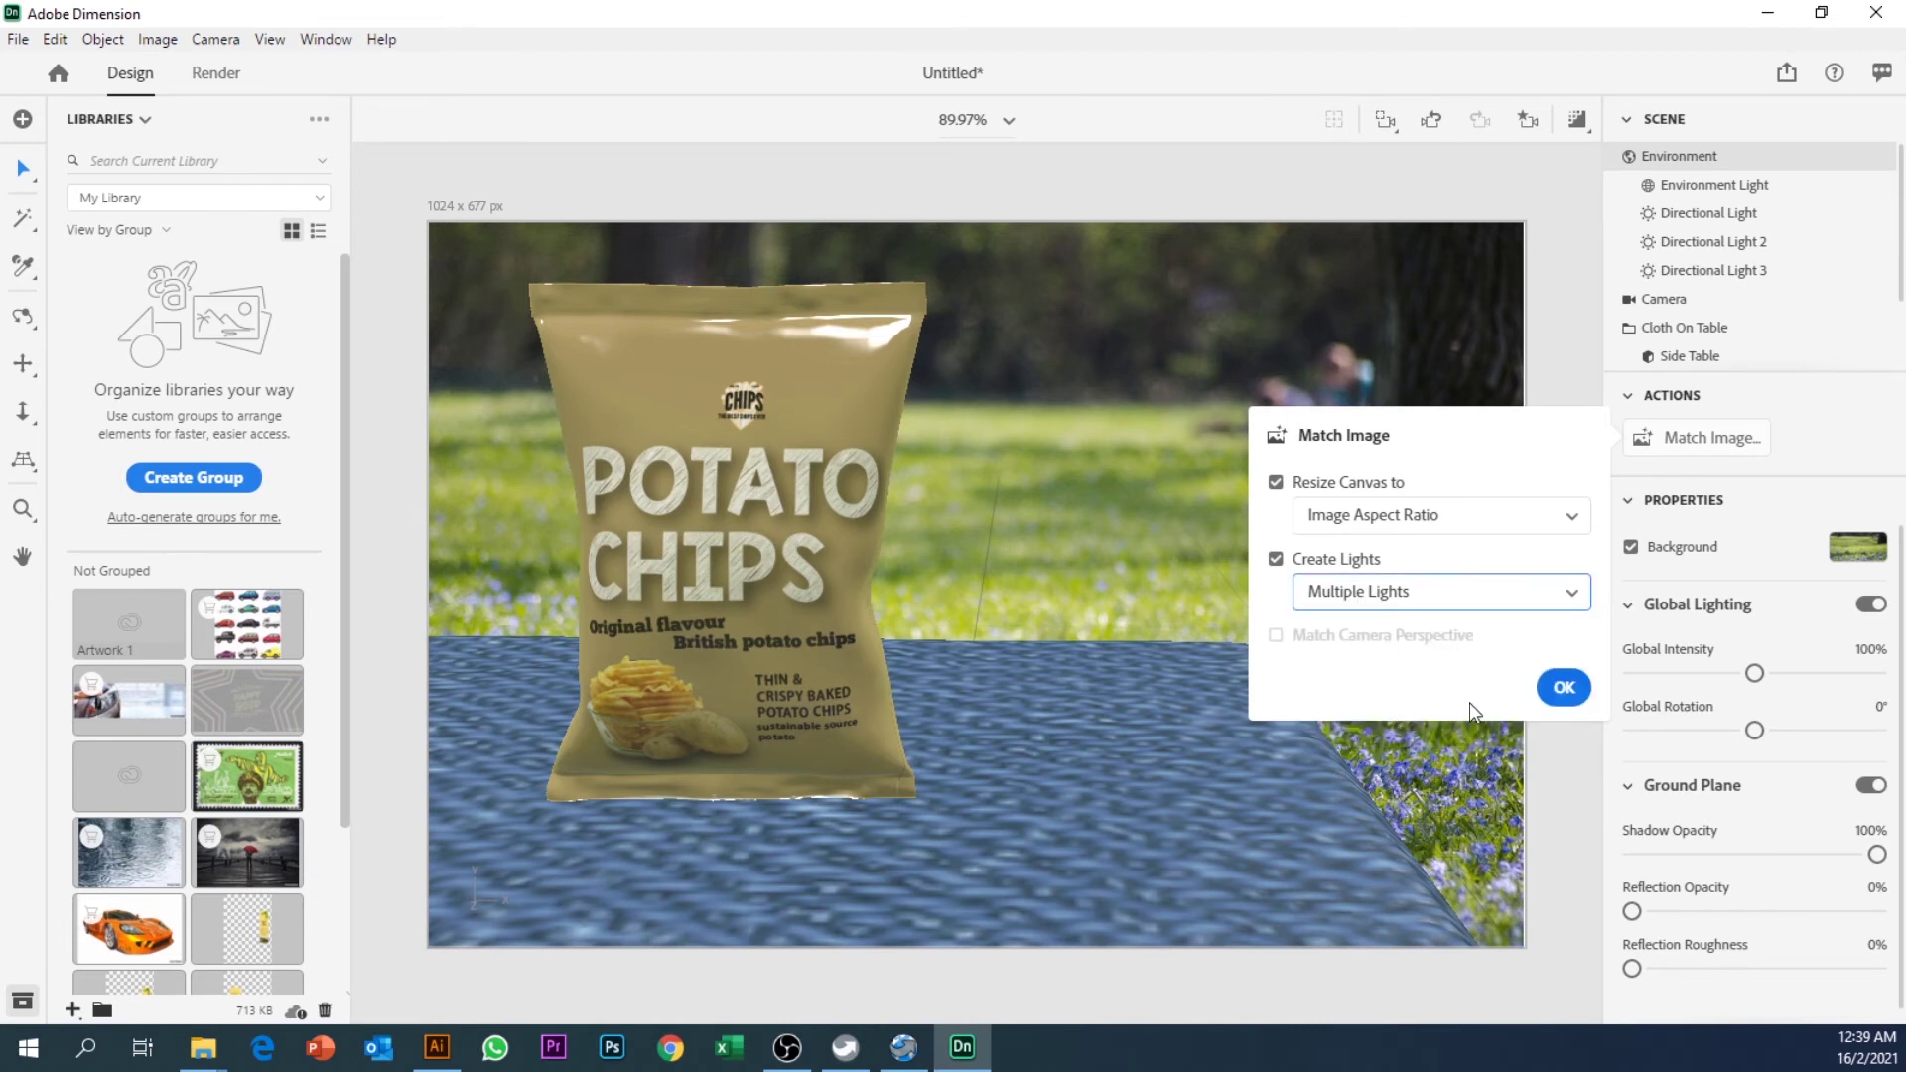
click(1588, 693)
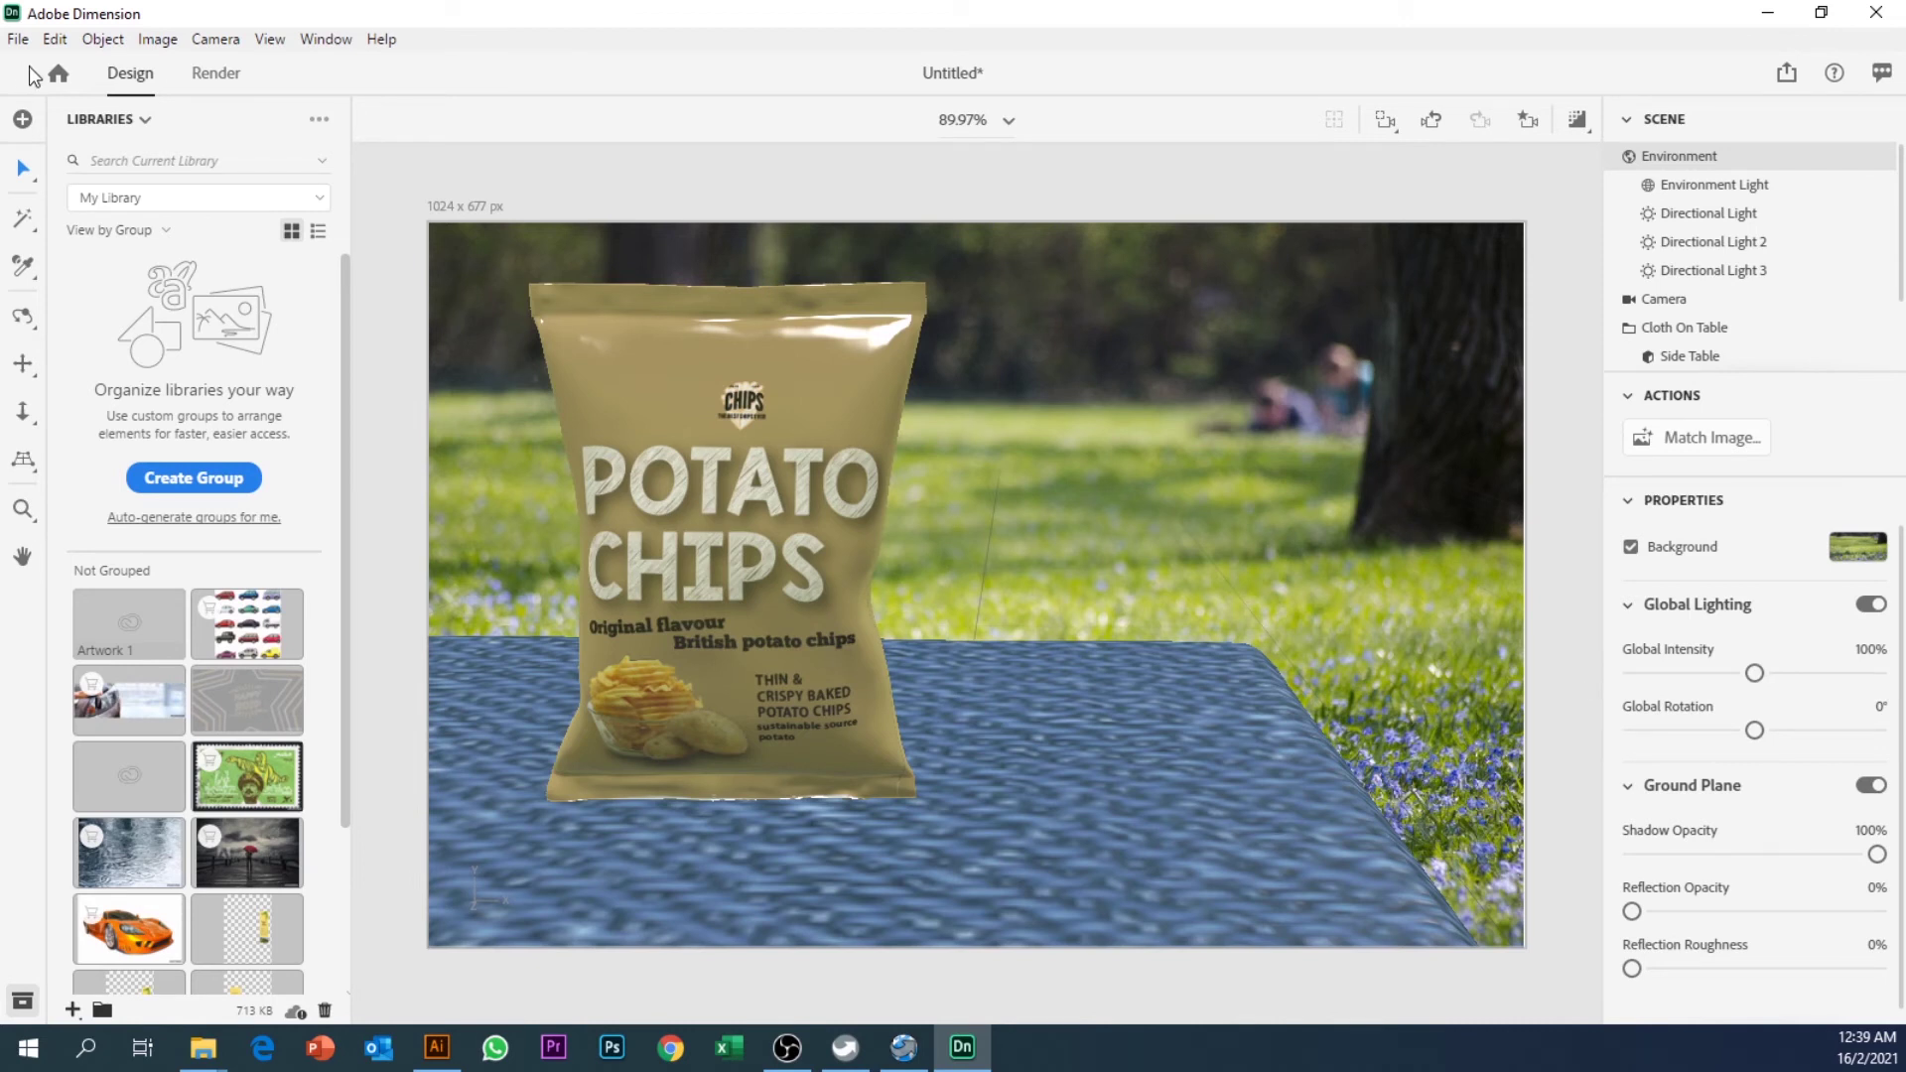
click(103, 124)
click(129, 166)
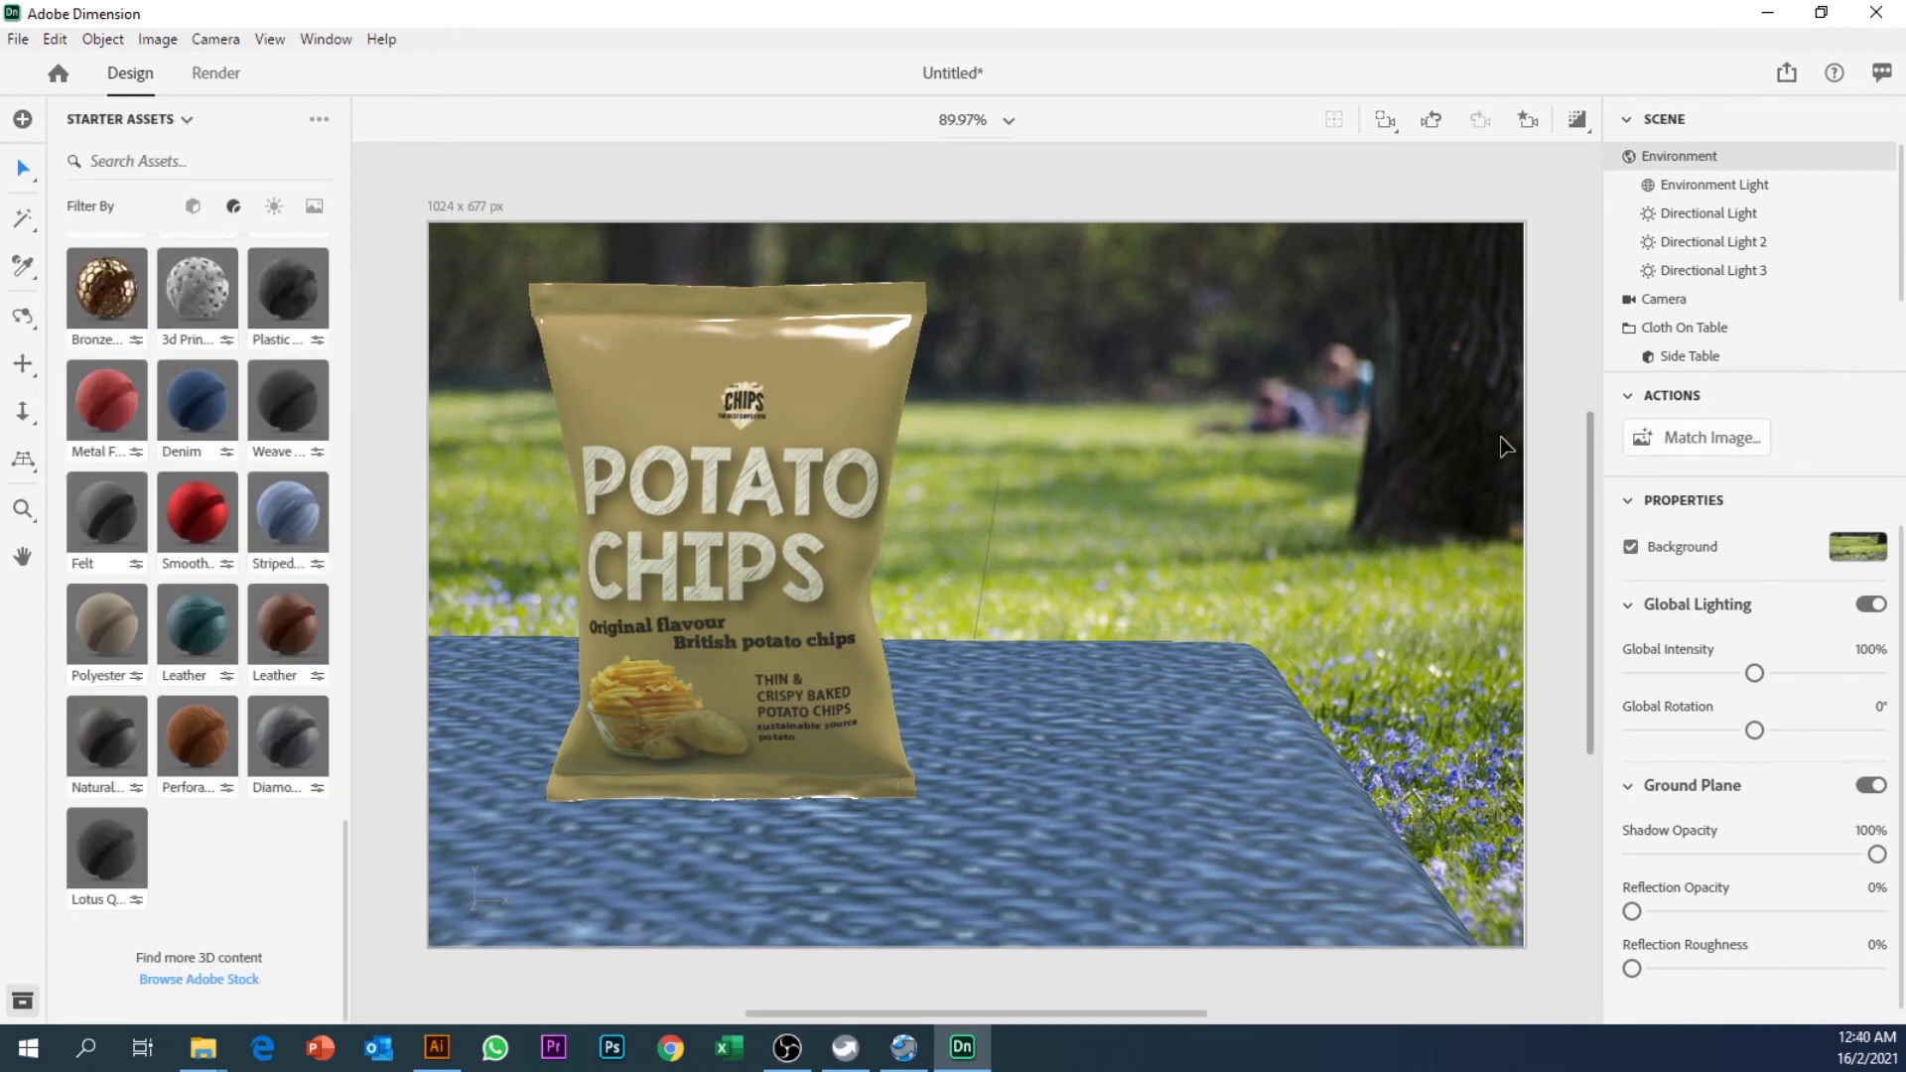
Step: Zoom and pan the view until the chips bag sits larger and centred on the table
scroll(1142, 570, down, 3)
scroll(1141, 570, down, 5)
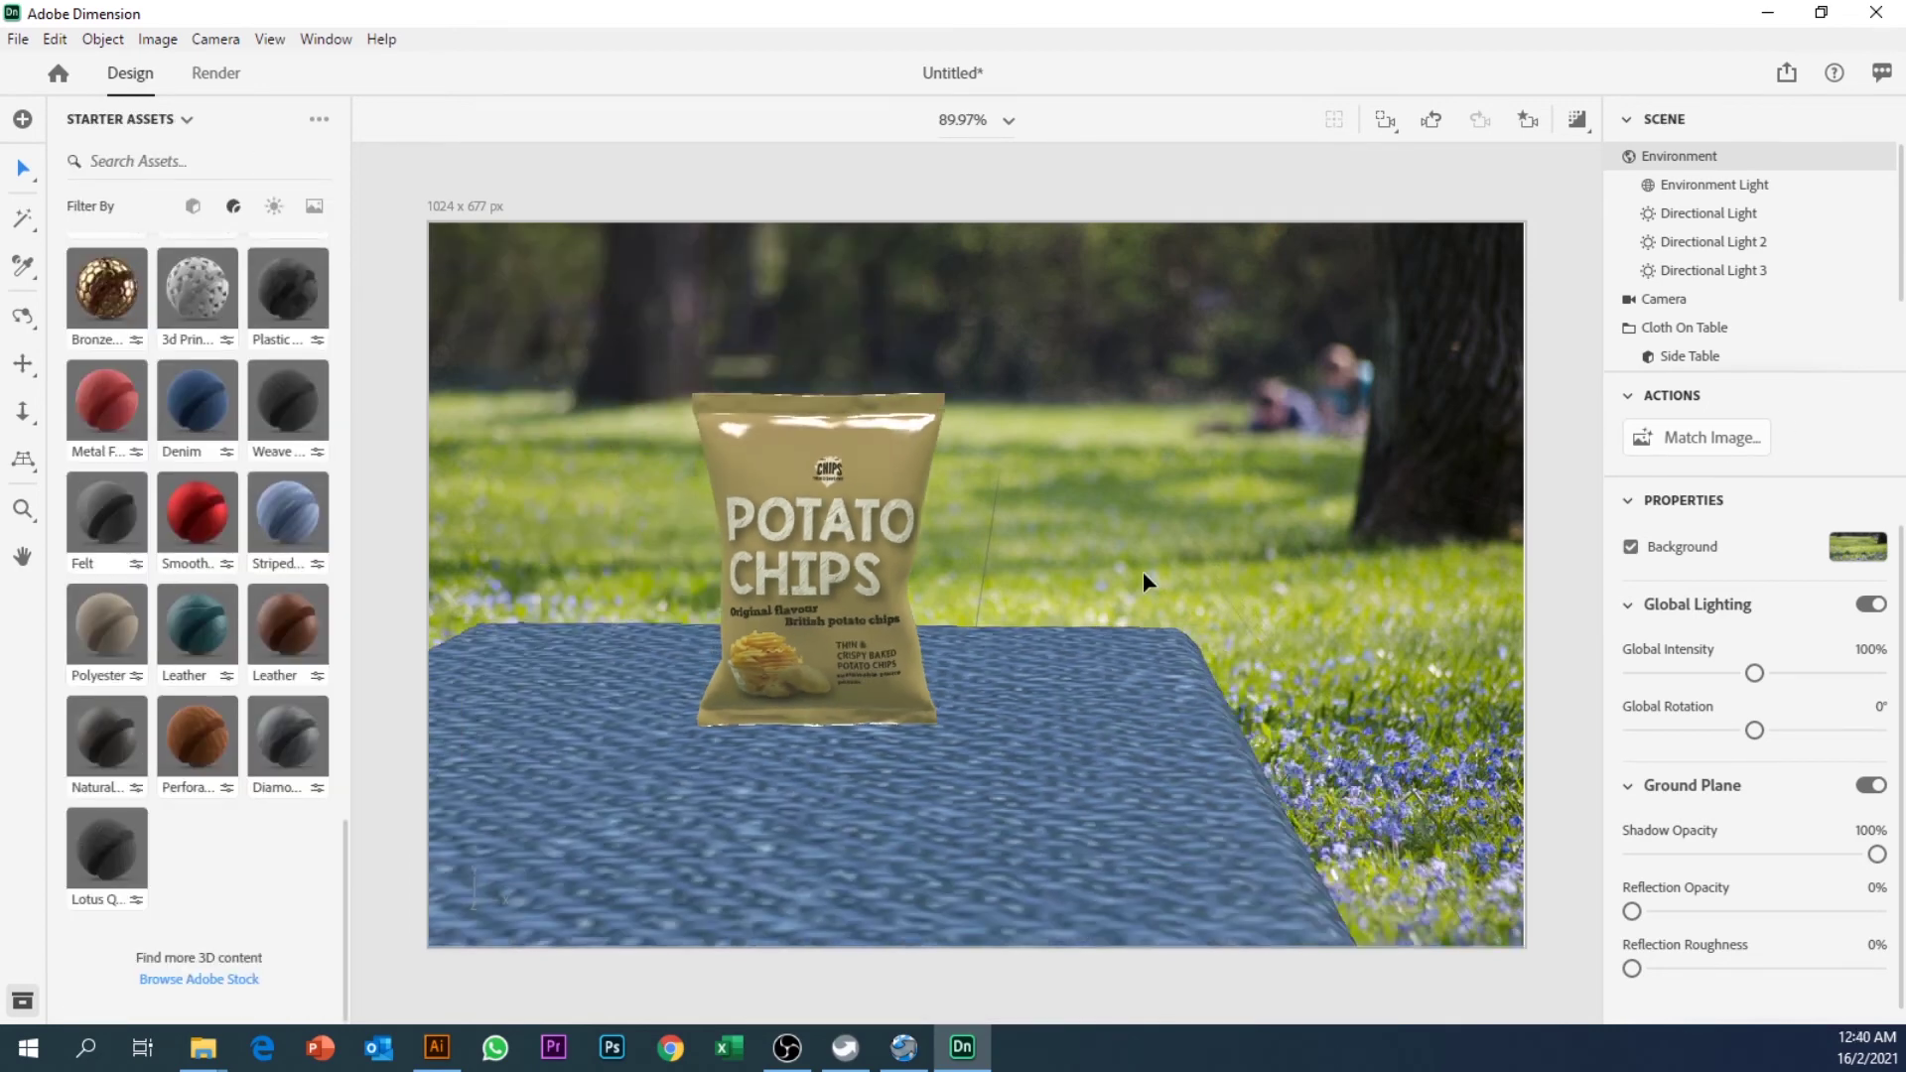
scroll(1142, 570, up, 8)
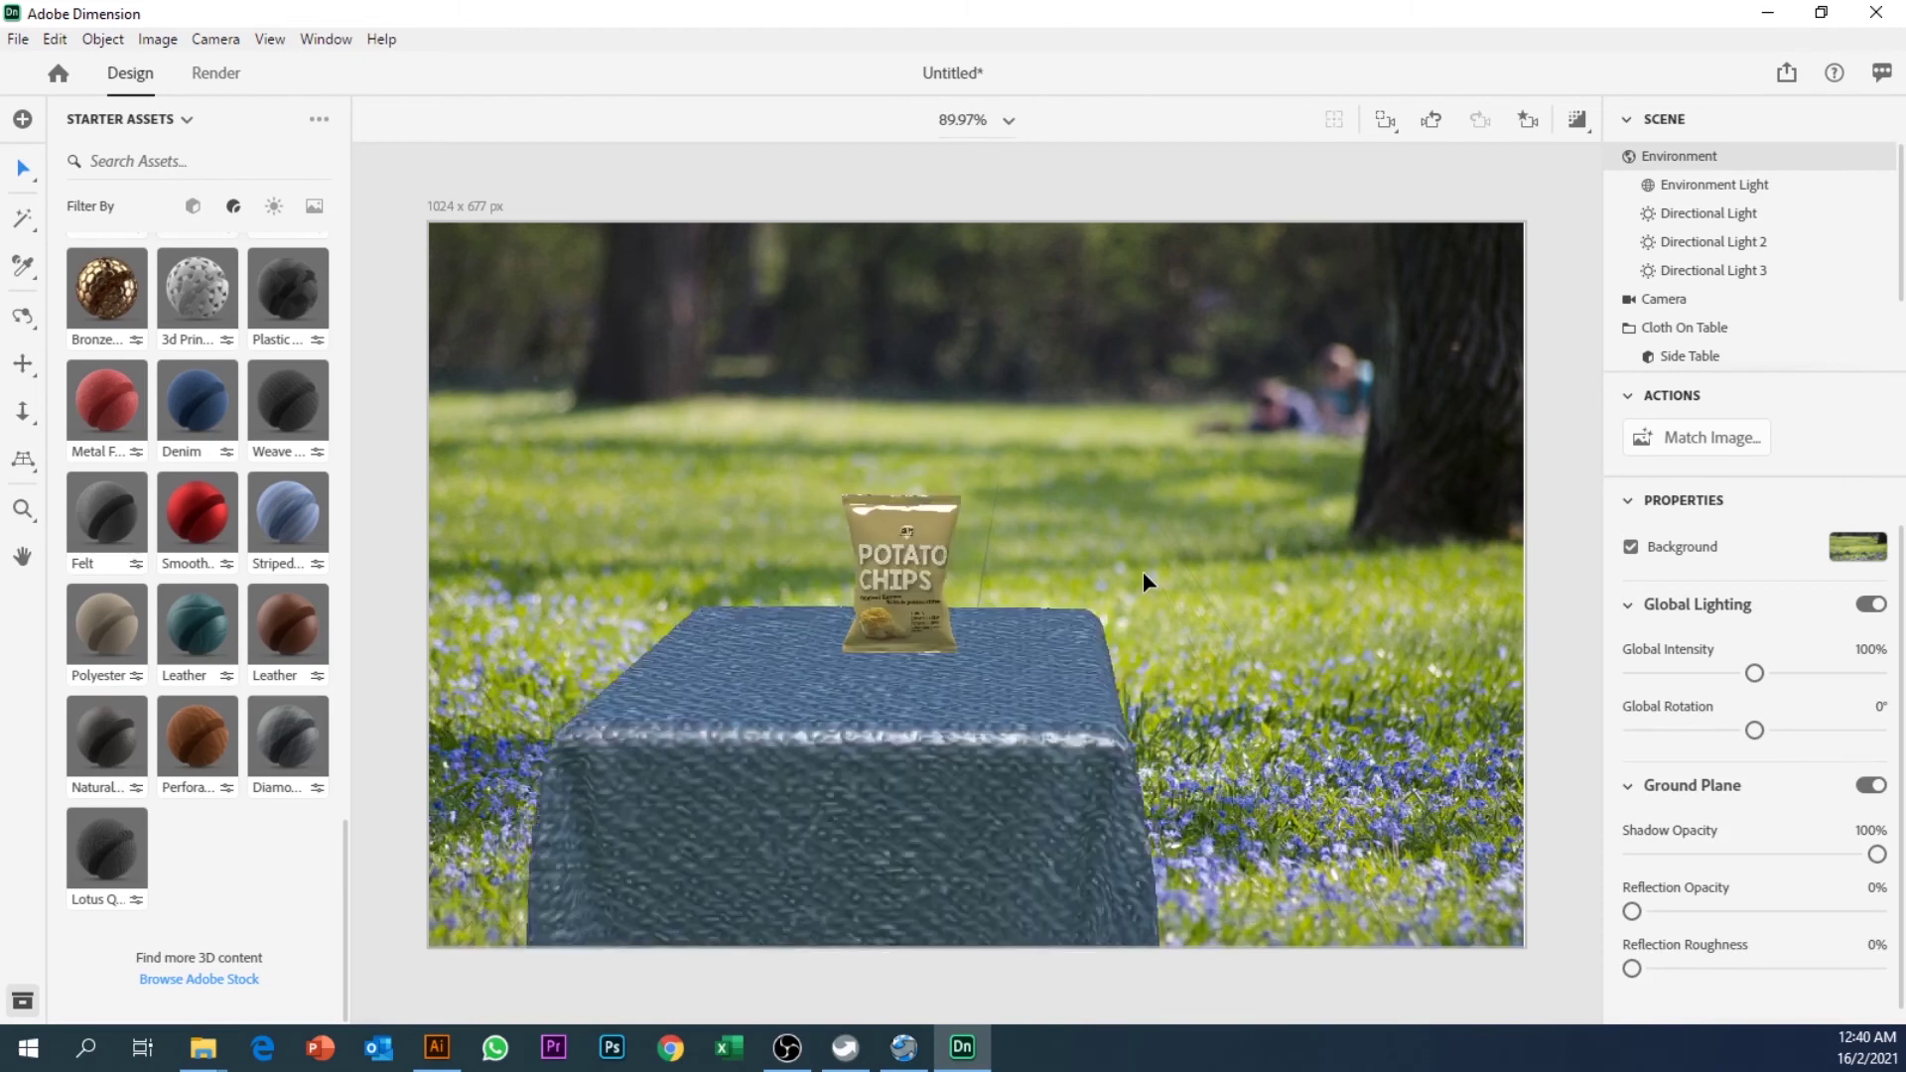
middle_drag(1142, 570, 1085, 612)
scroll(1086, 609, up, 1)
scroll(1087, 609, up, 1)
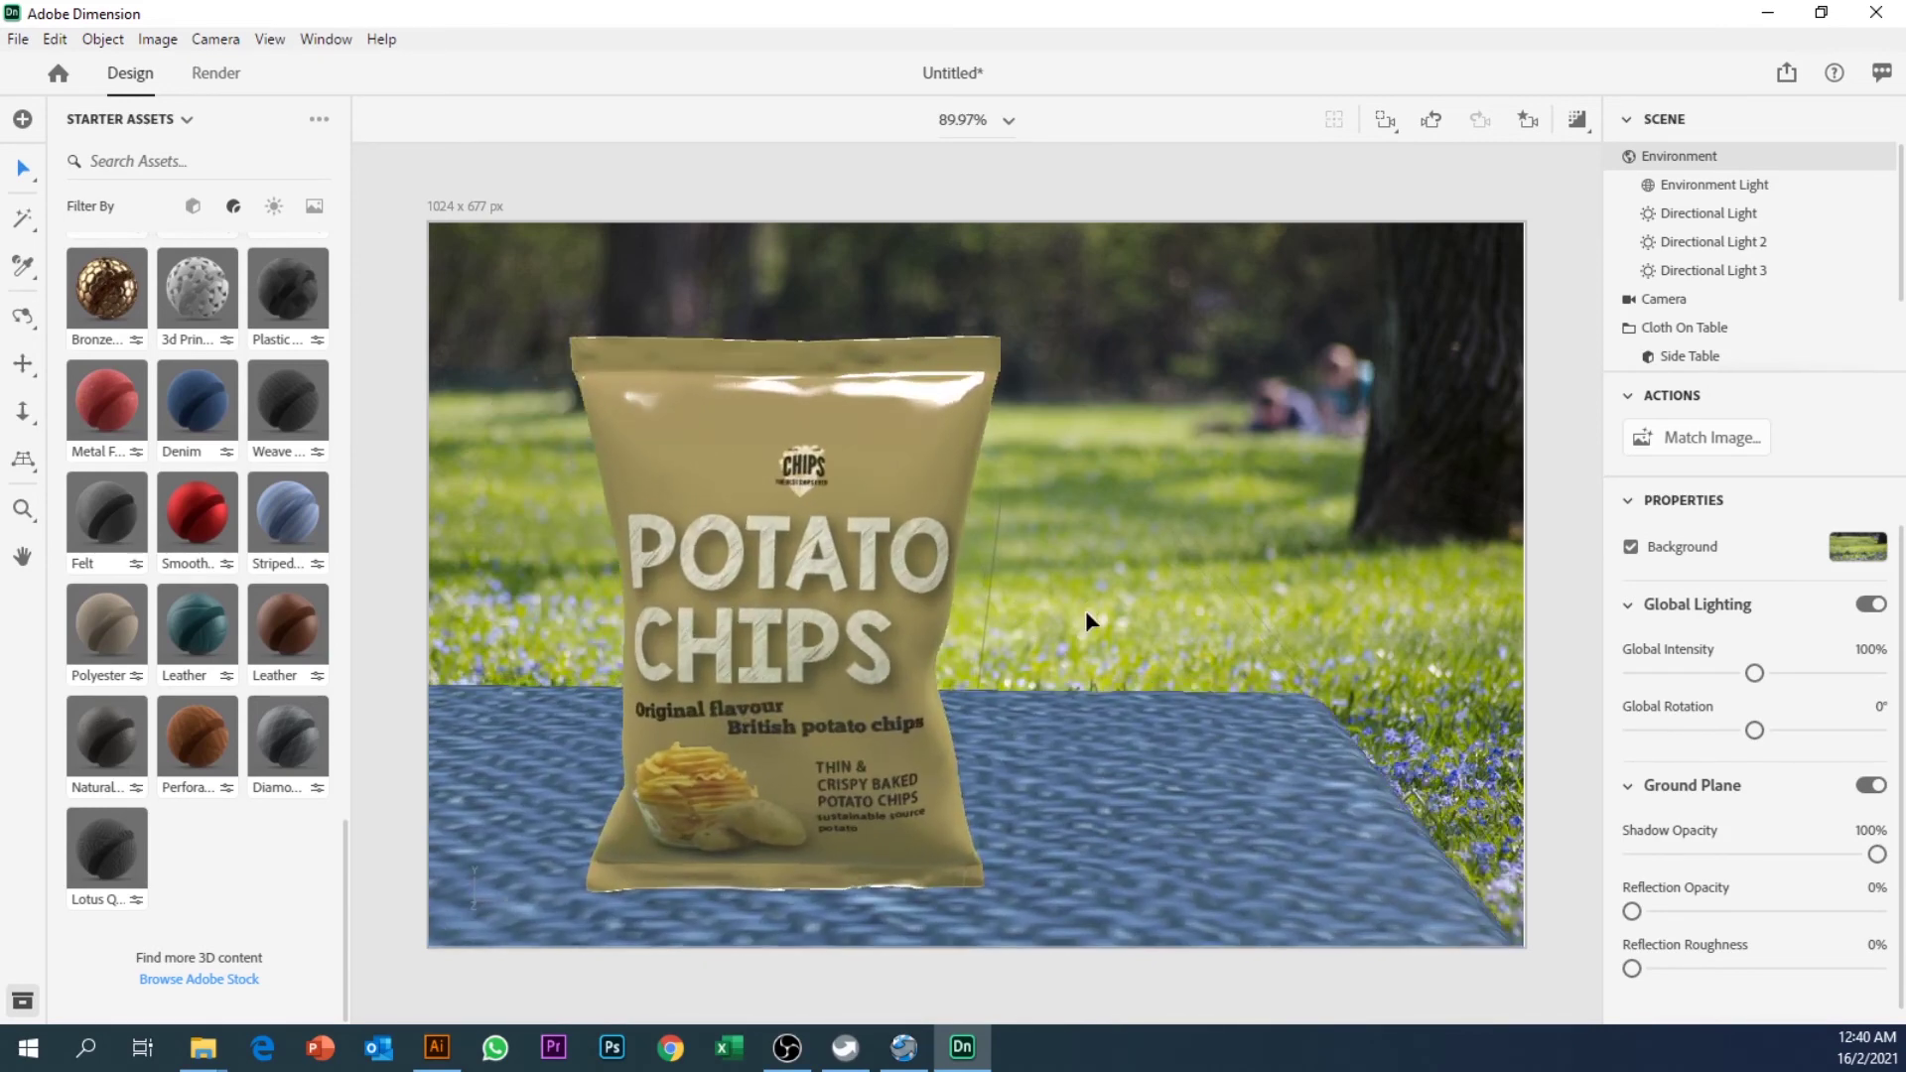
middle_drag(1086, 610, 1180, 587)
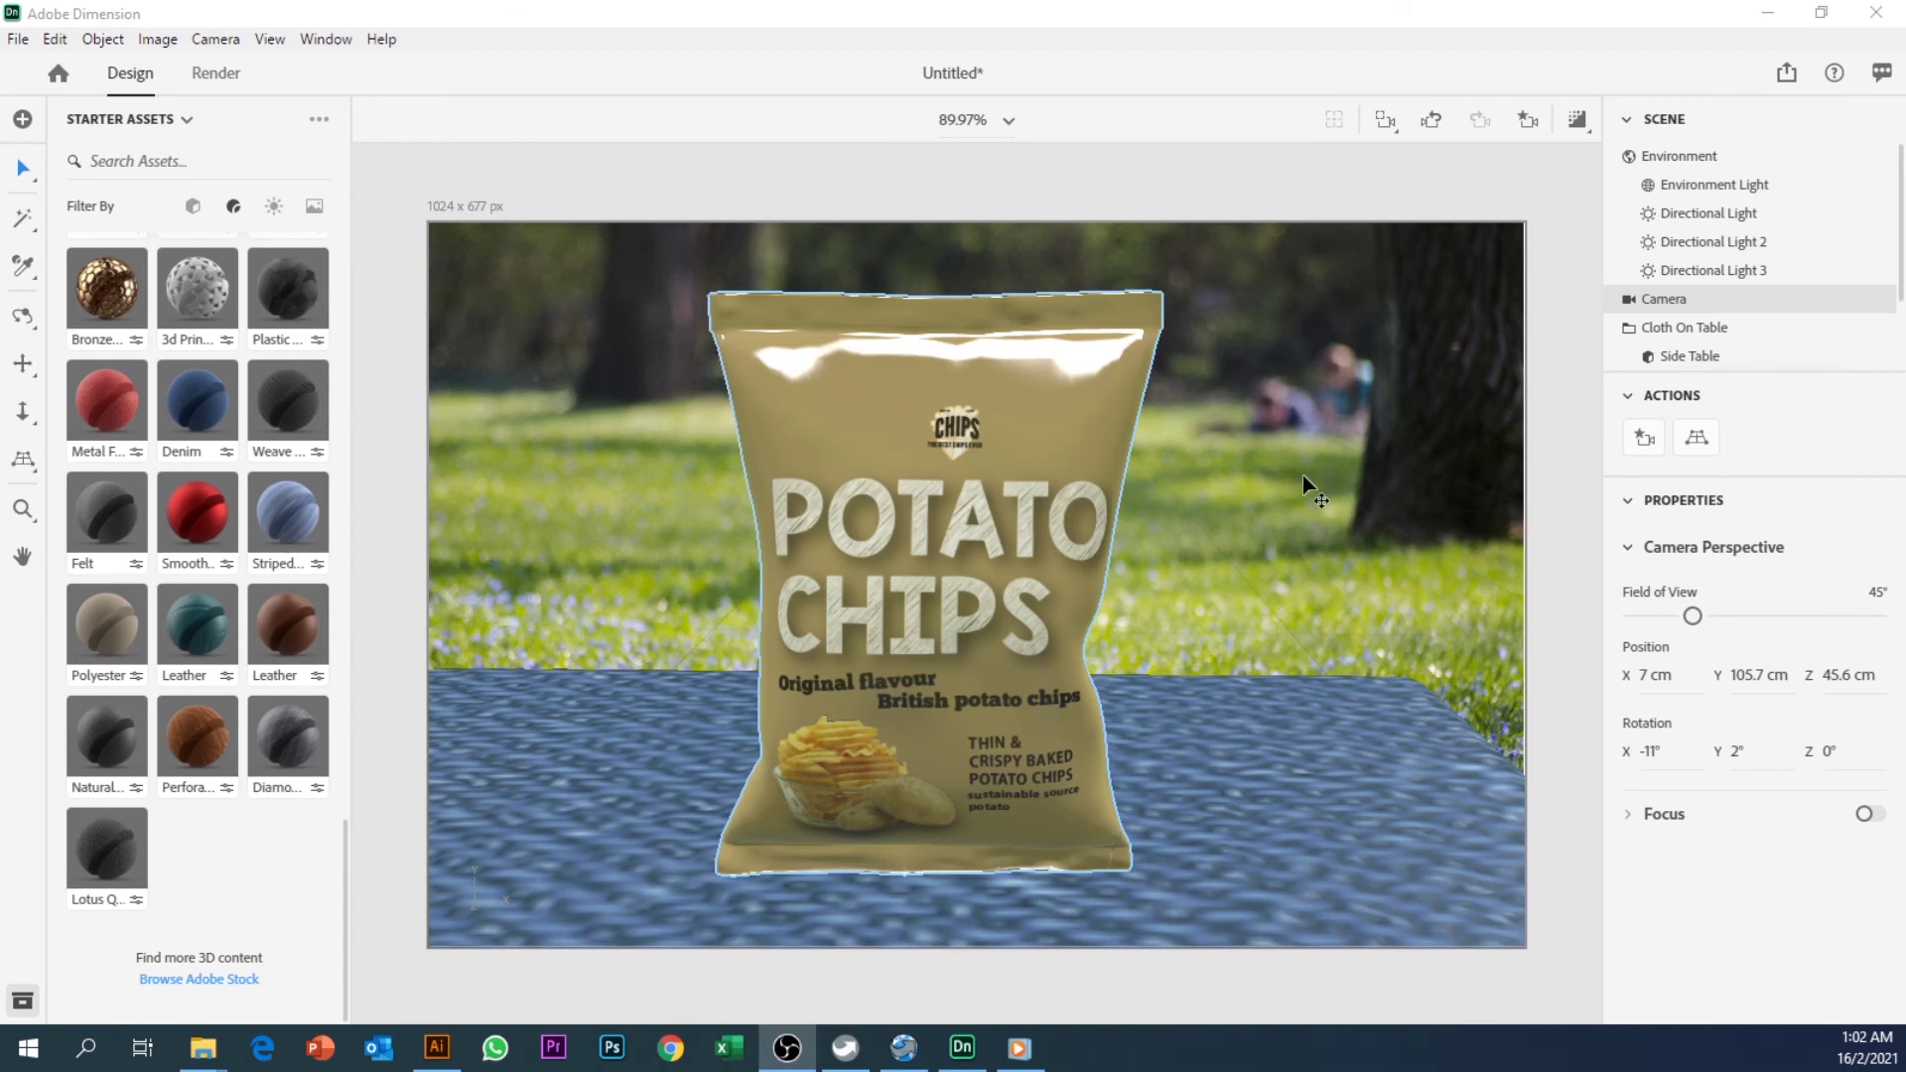
Step: Tilt the camera down onto the bag, nudge the framing, save a camera bookmark, and go to Render
click(1674, 310)
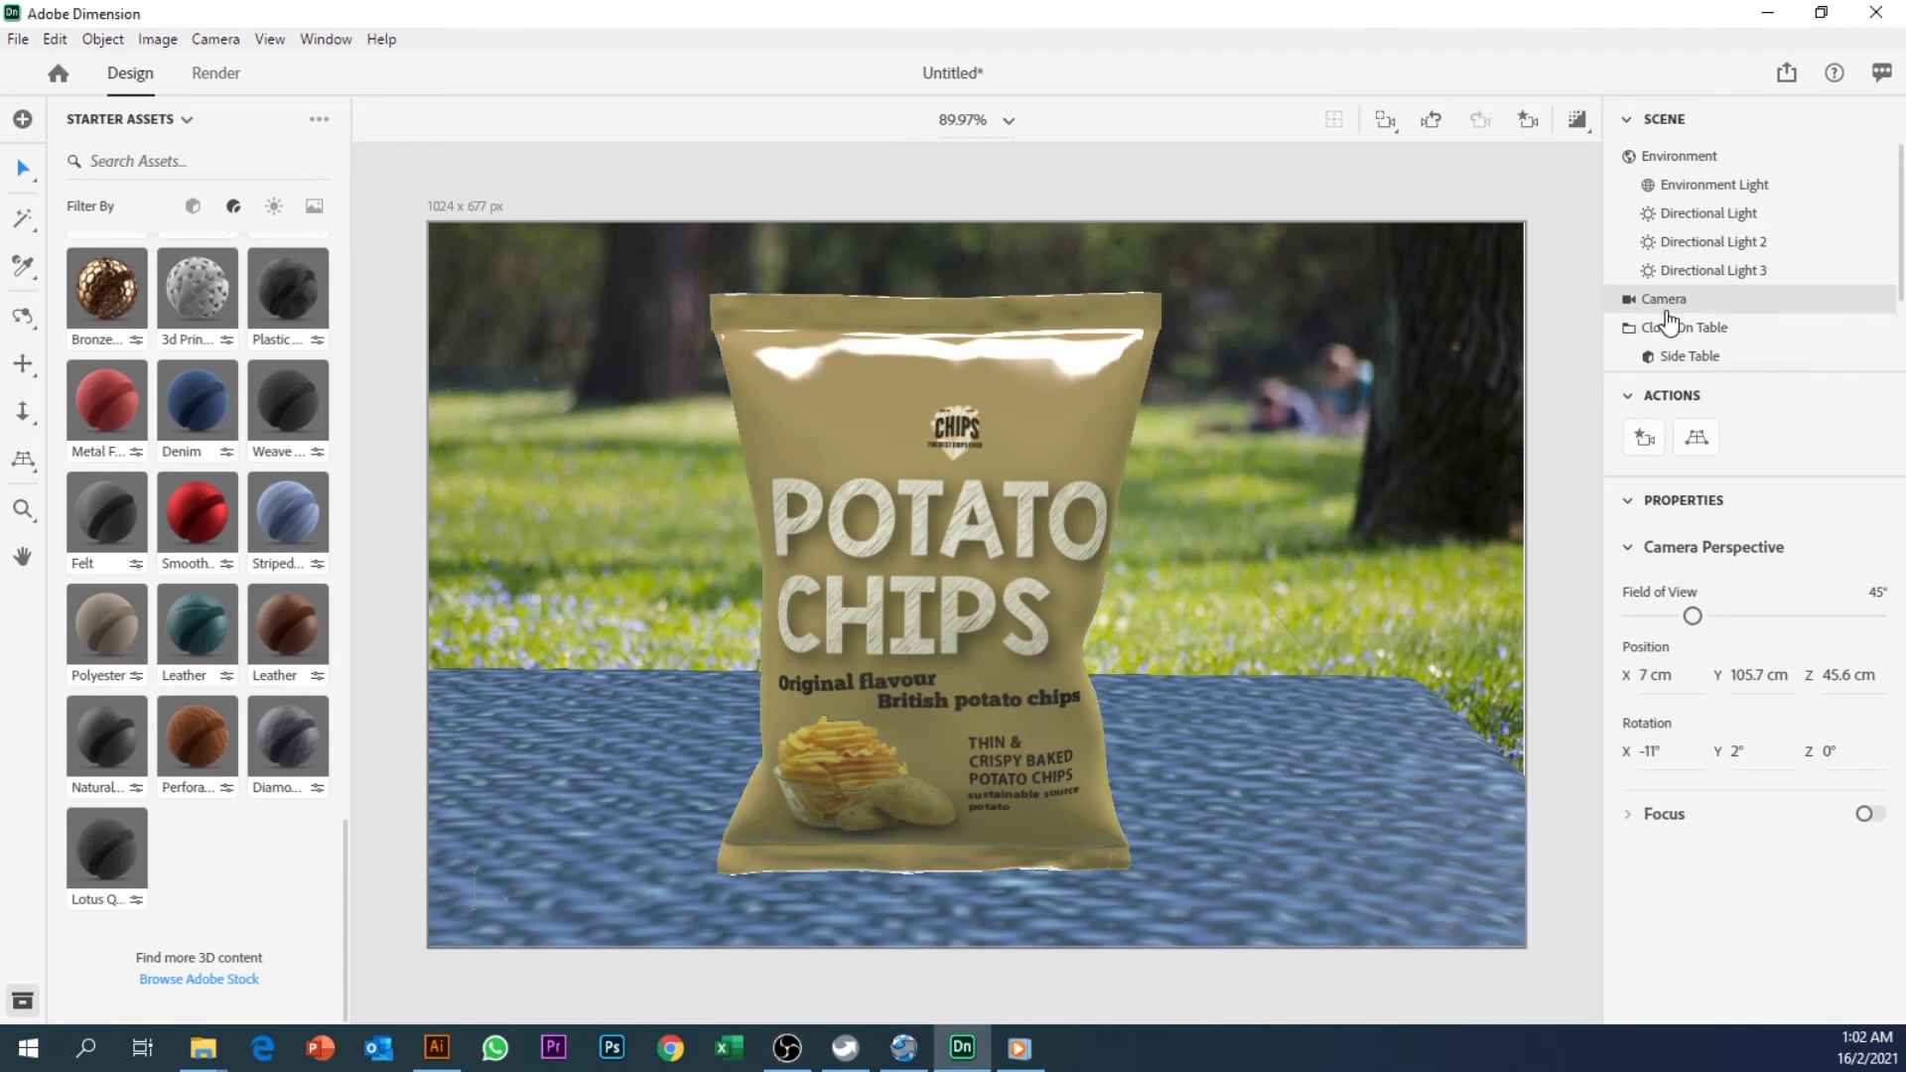
click(24, 318)
mouse_move(1178, 635)
mouse_down()
mouse_move(1068, 655)
mouse_move(1361, 608)
mouse_move(1144, 629)
mouse_move(1187, 608)
mouse_move(1141, 660)
mouse_move(1174, 659)
mouse_up()
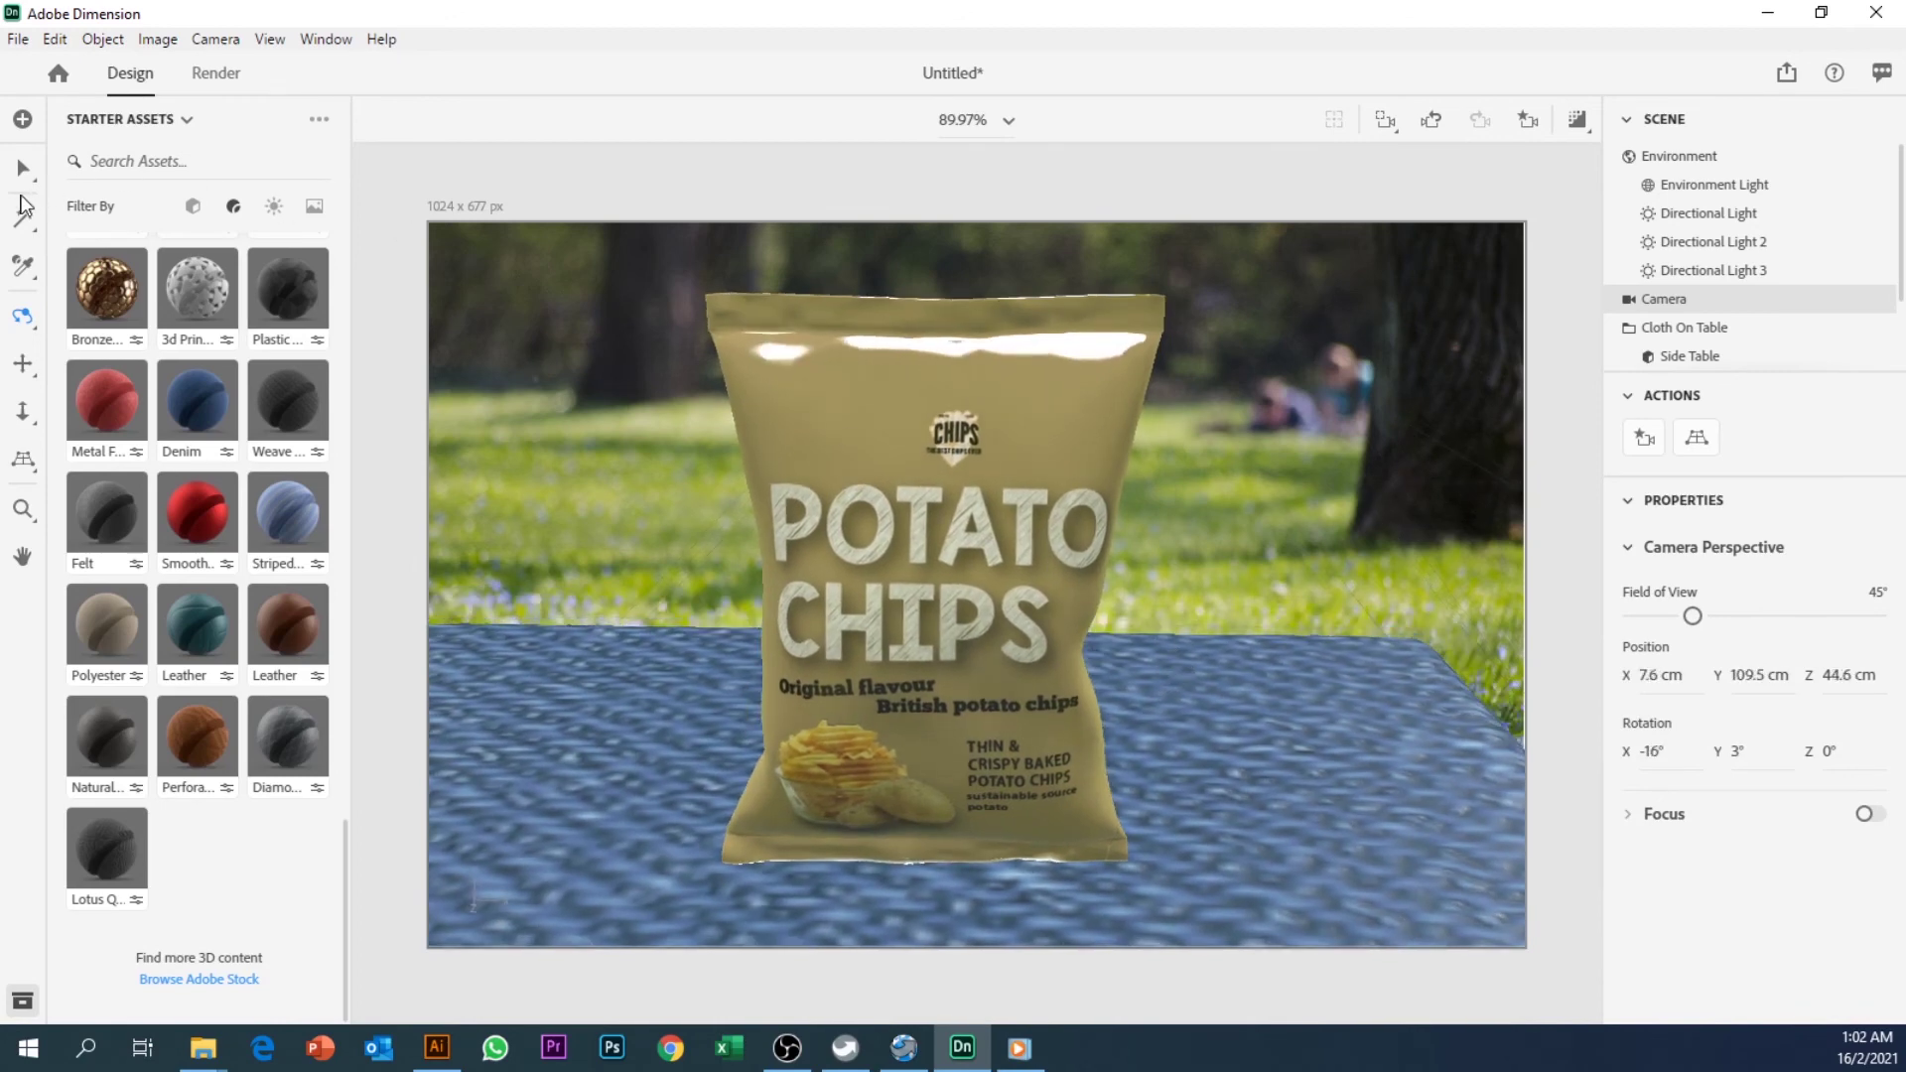
click(23, 169)
mouse_move(1251, 629)
middle_down()
mouse_move(907, 636)
mouse_move(1298, 639)
mouse_move(1319, 604)
mouse_move(1251, 655)
mouse_move(1249, 623)
middle_up()
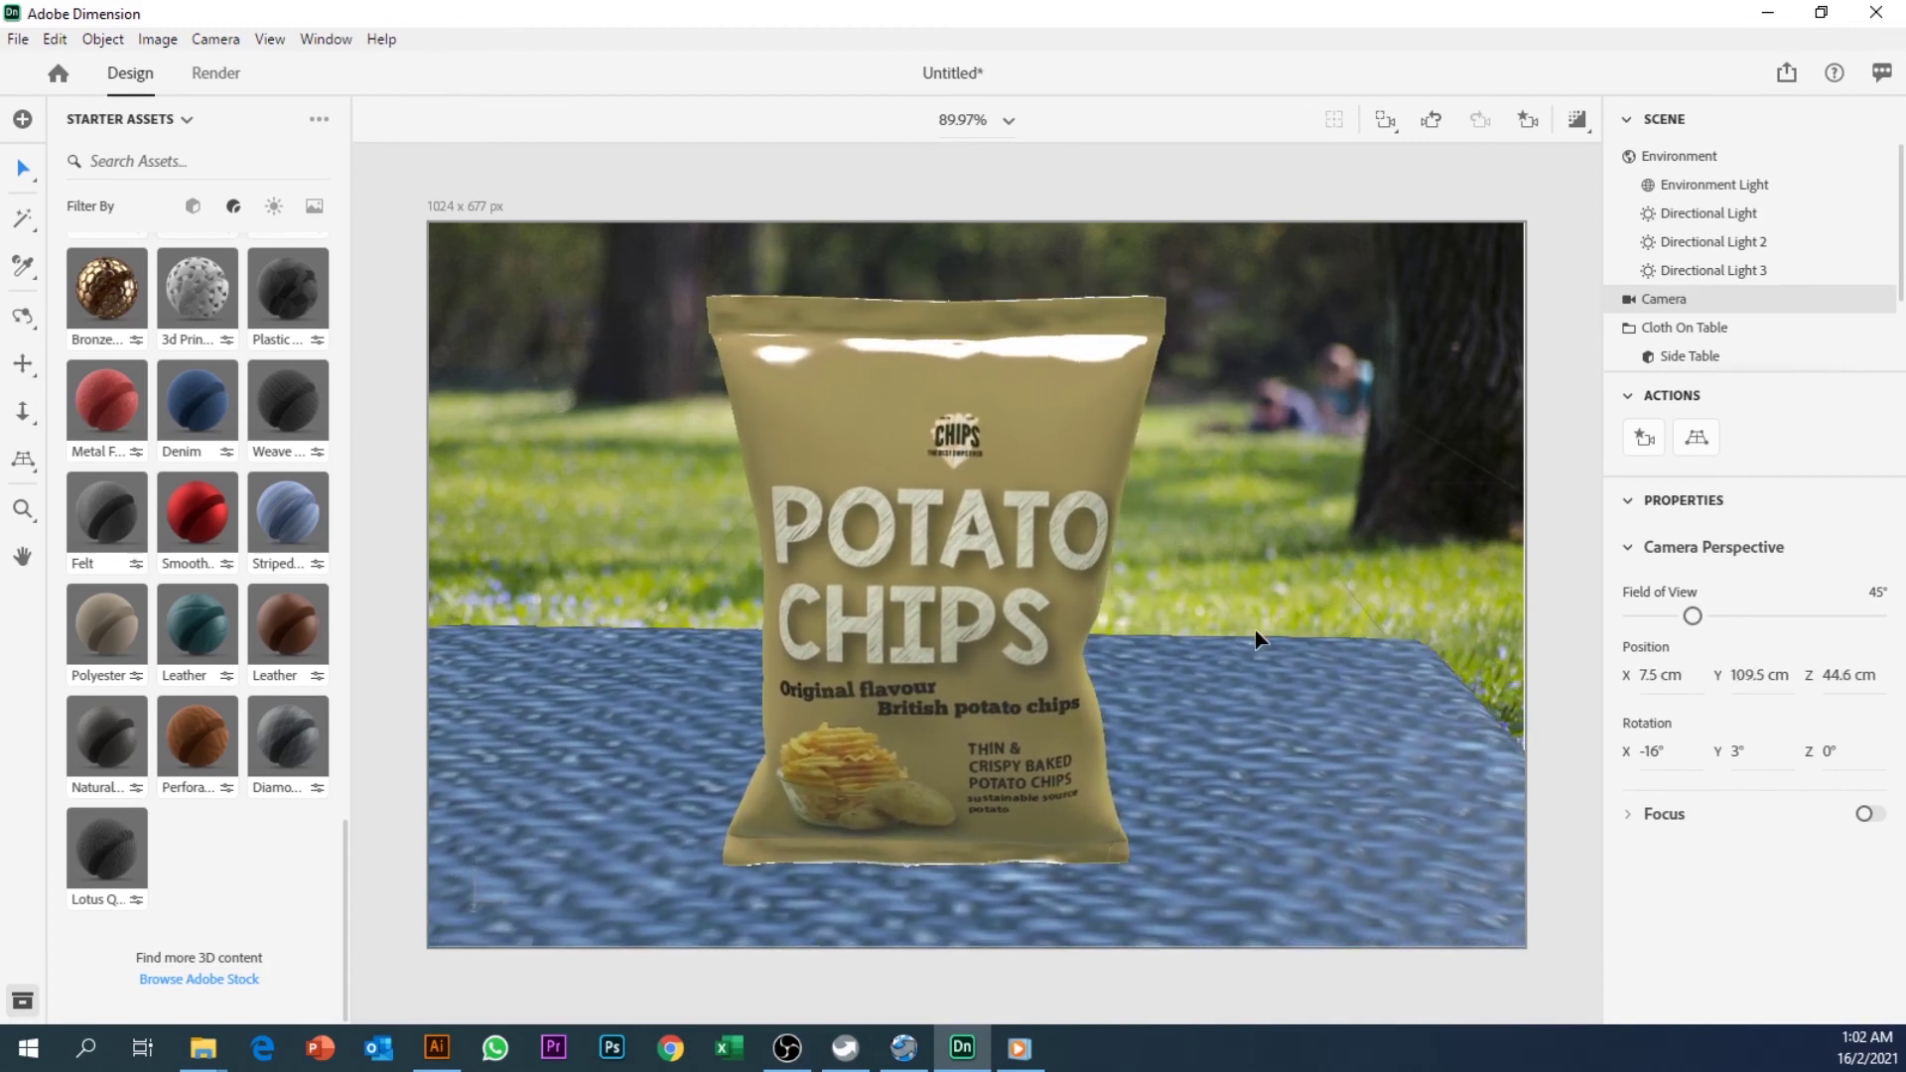
middle_drag(1255, 630, 1229, 650)
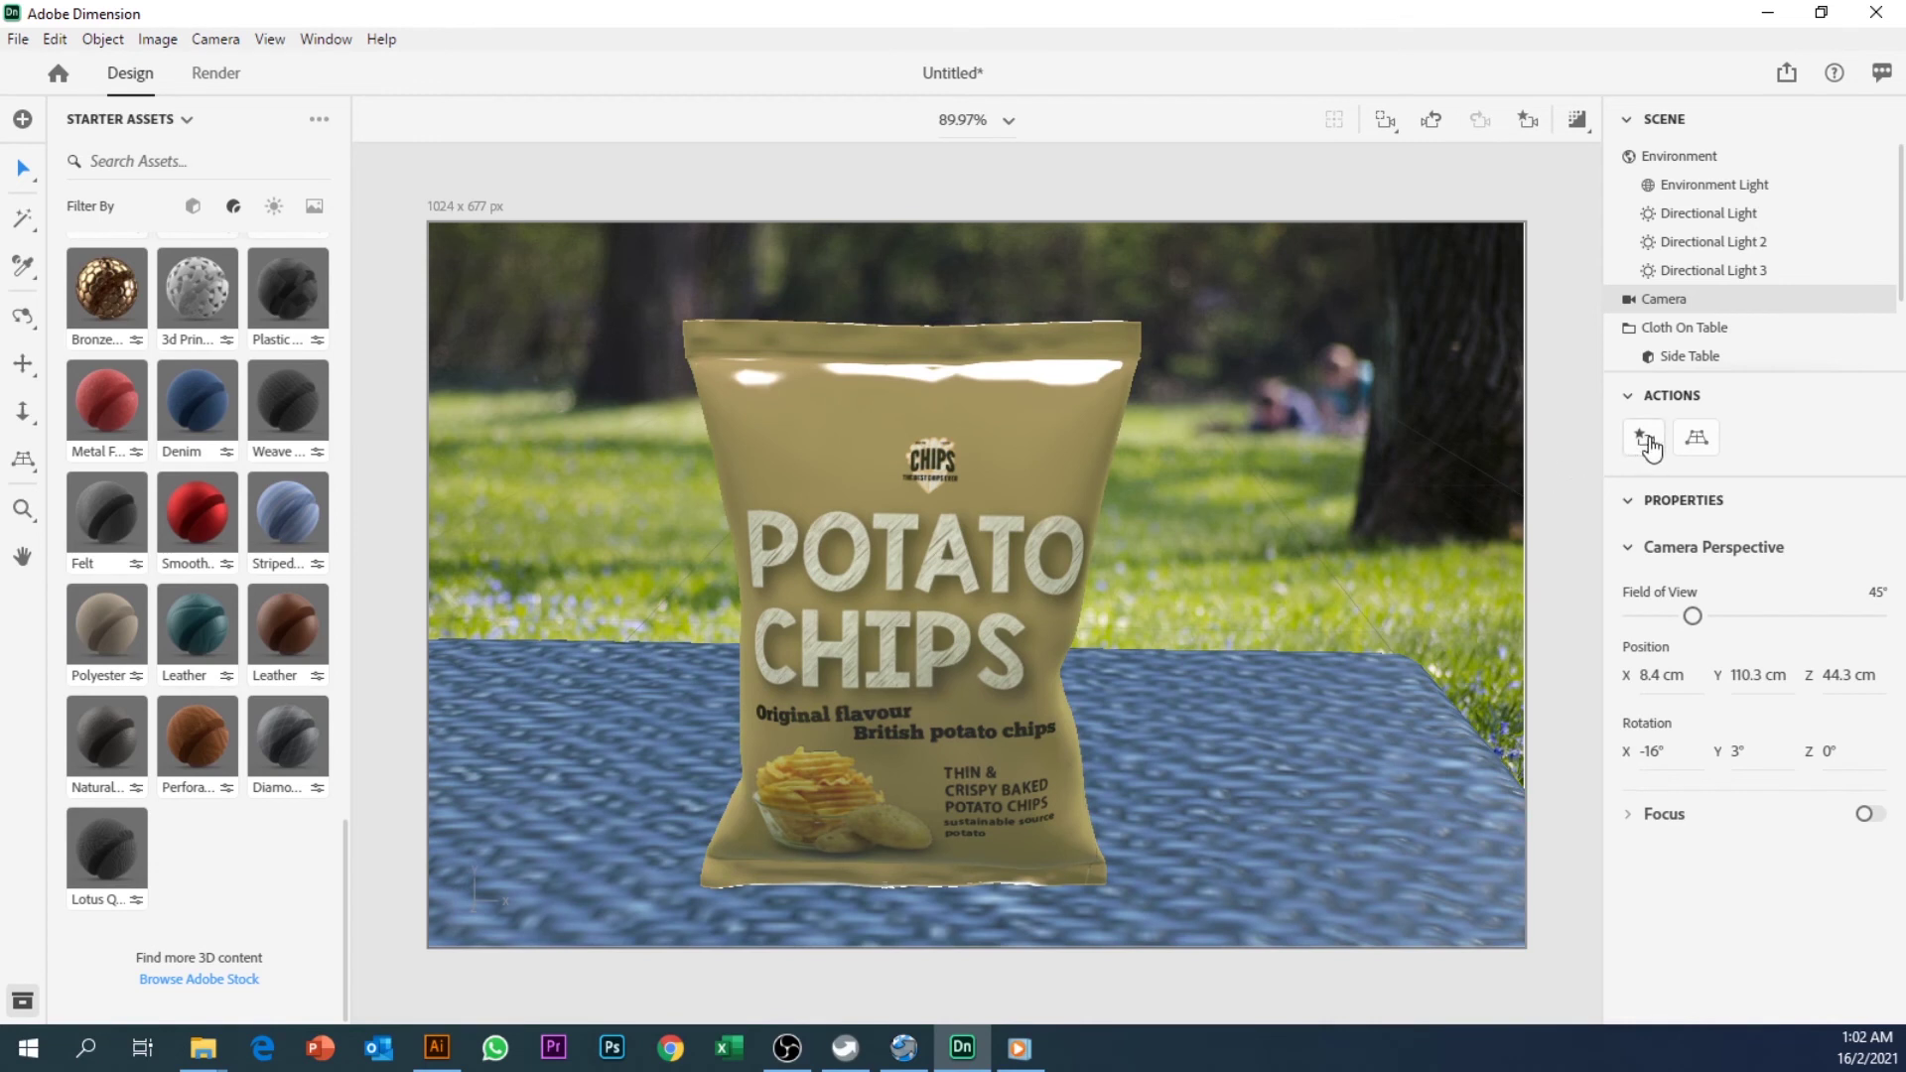
click(1646, 441)
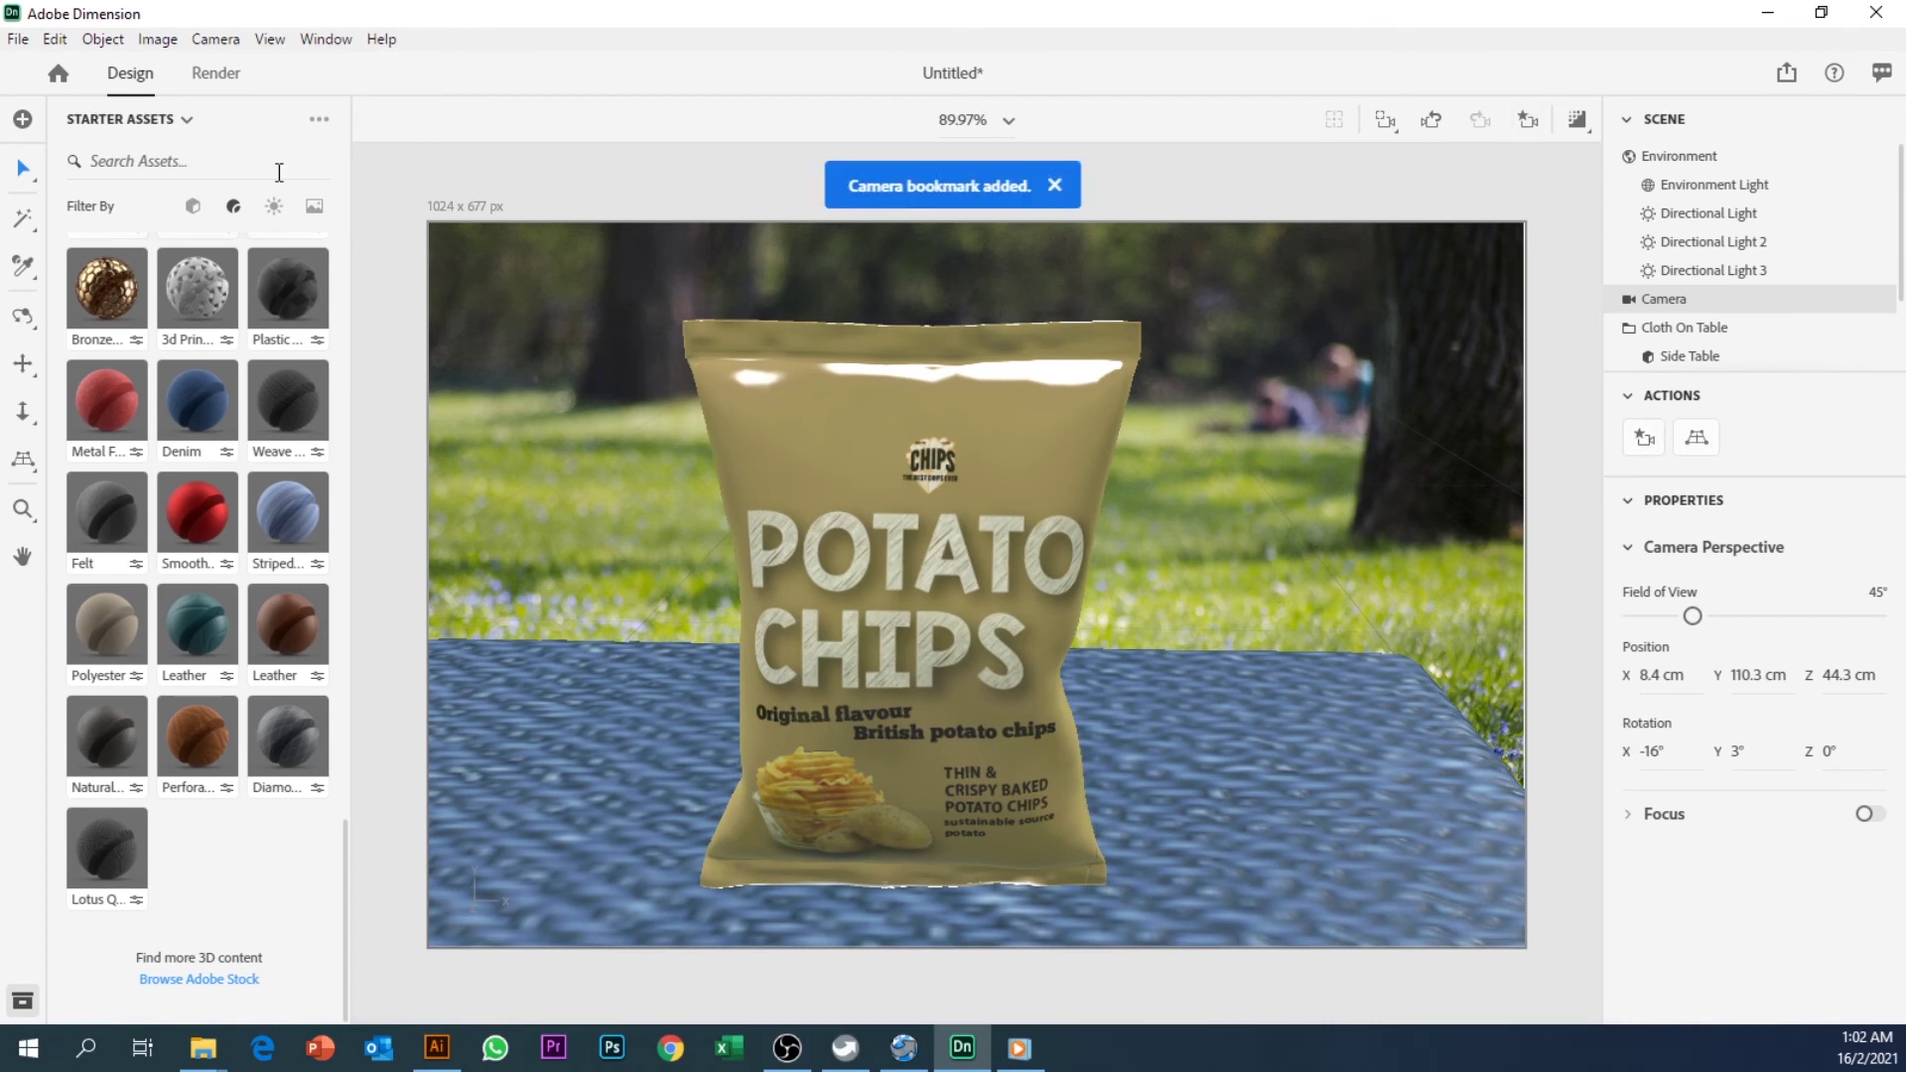
click(214, 73)
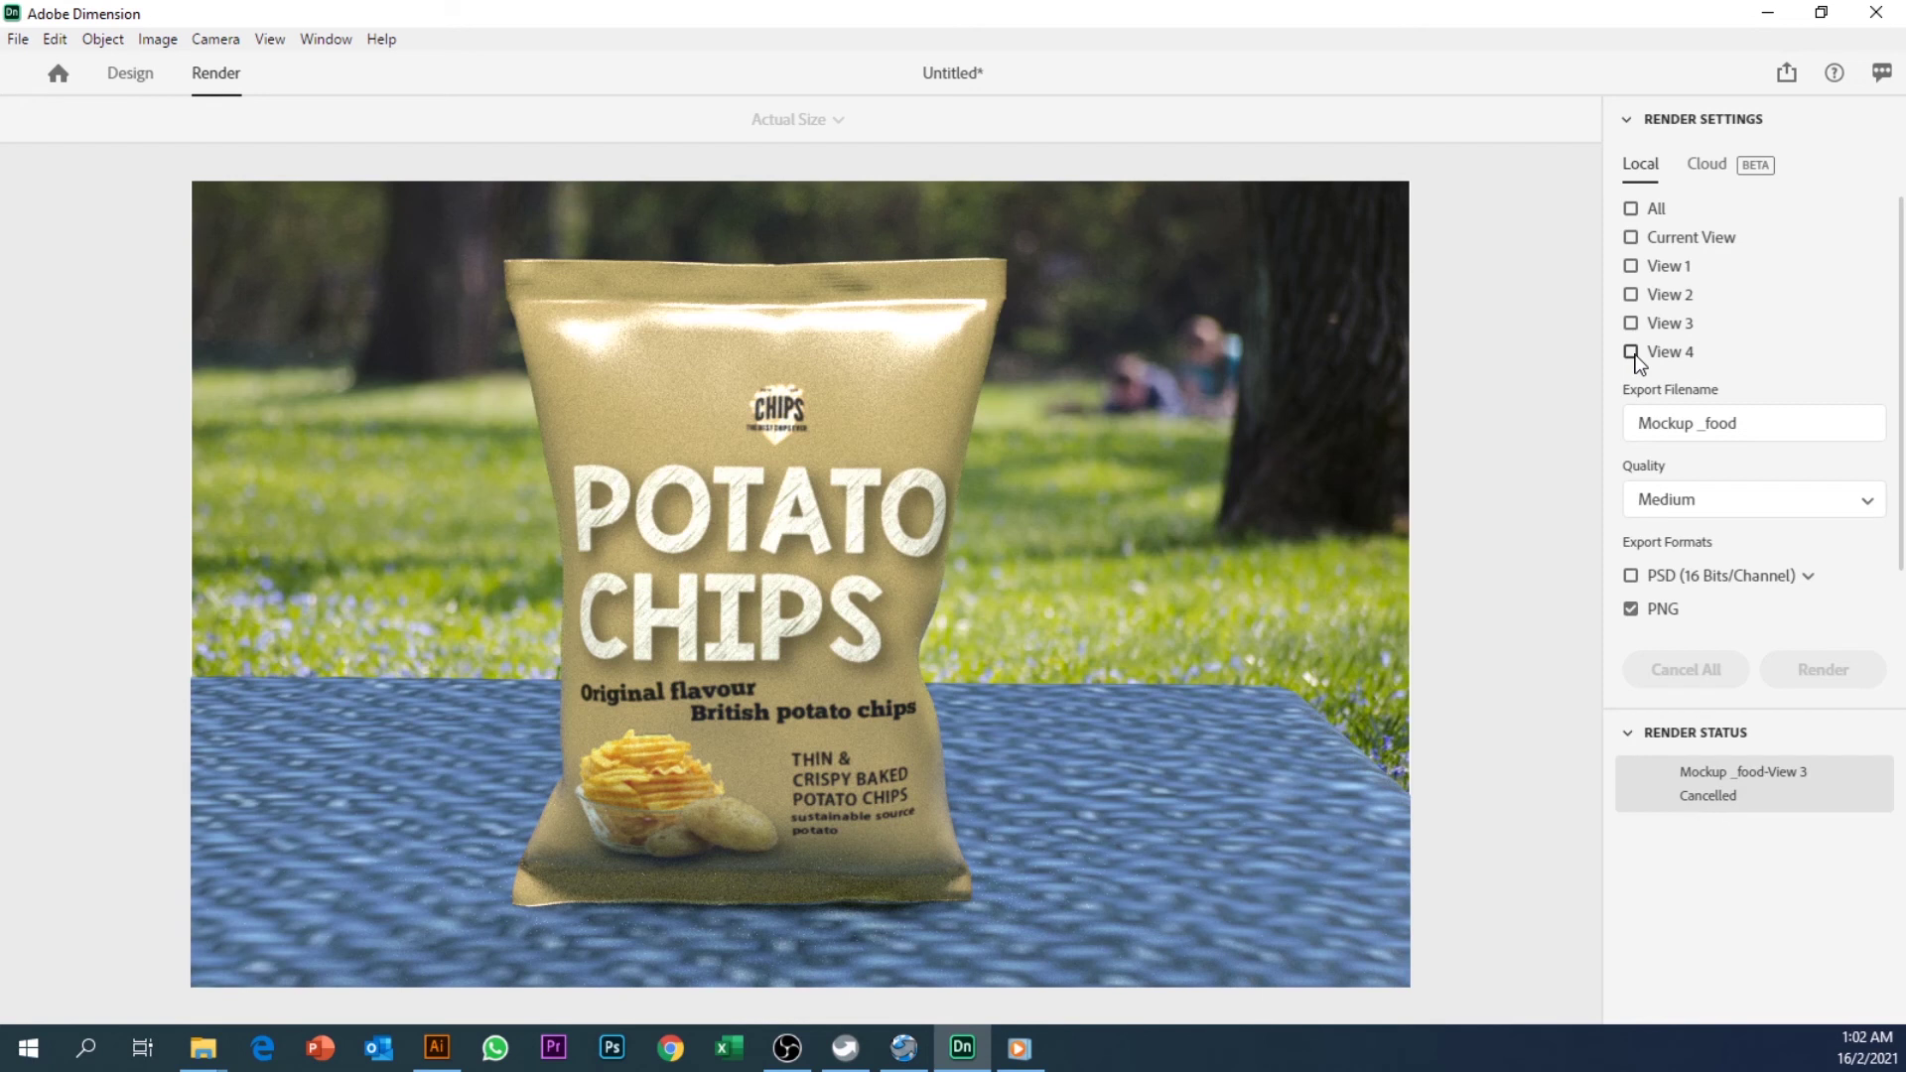
Step: Include View 4 in the render and delete the stray space from the Mockup _food filename
click(1632, 352)
click(1753, 423)
click(1745, 425)
key(Left)
key(Left)
key(Left)
key(Left)
key(Left)
key(Left)
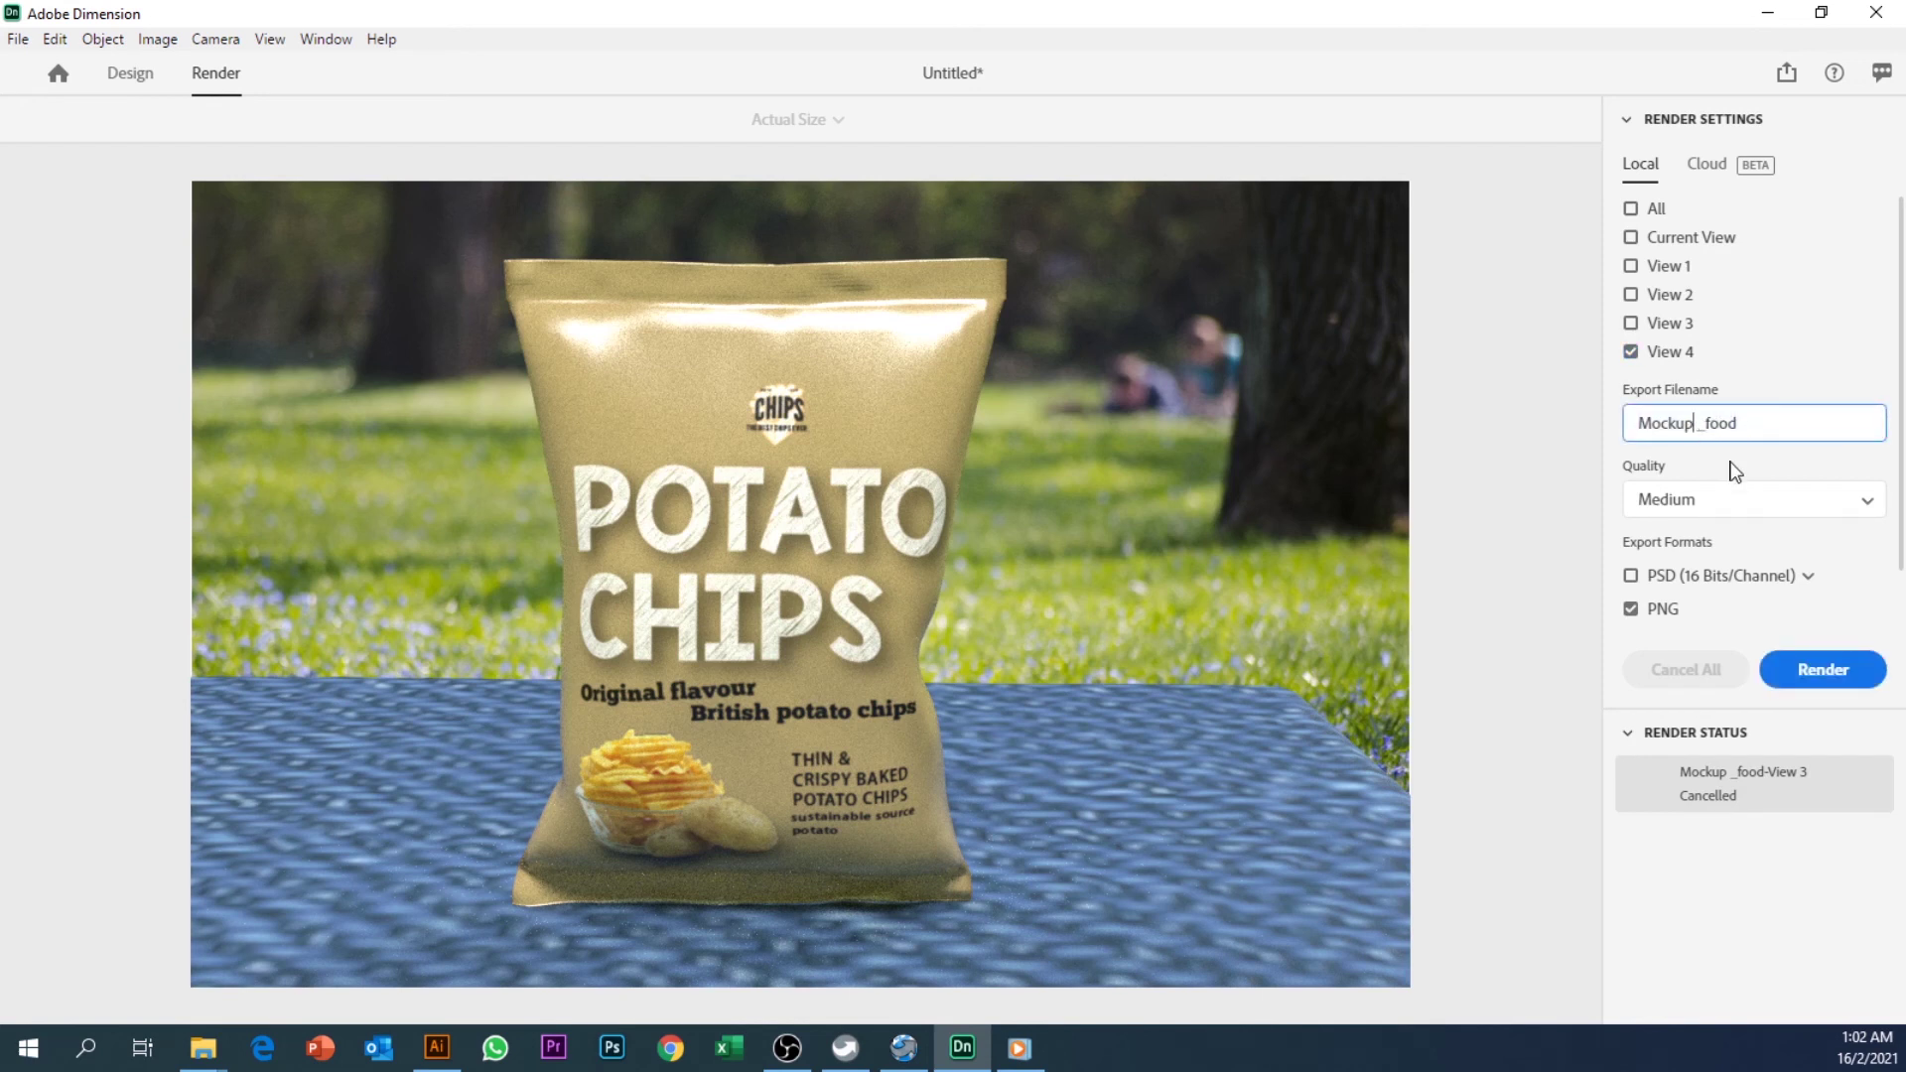
key(Delete)
Step: Keep Medium render quality with PNG as the only export format, PSD off
click(1717, 507)
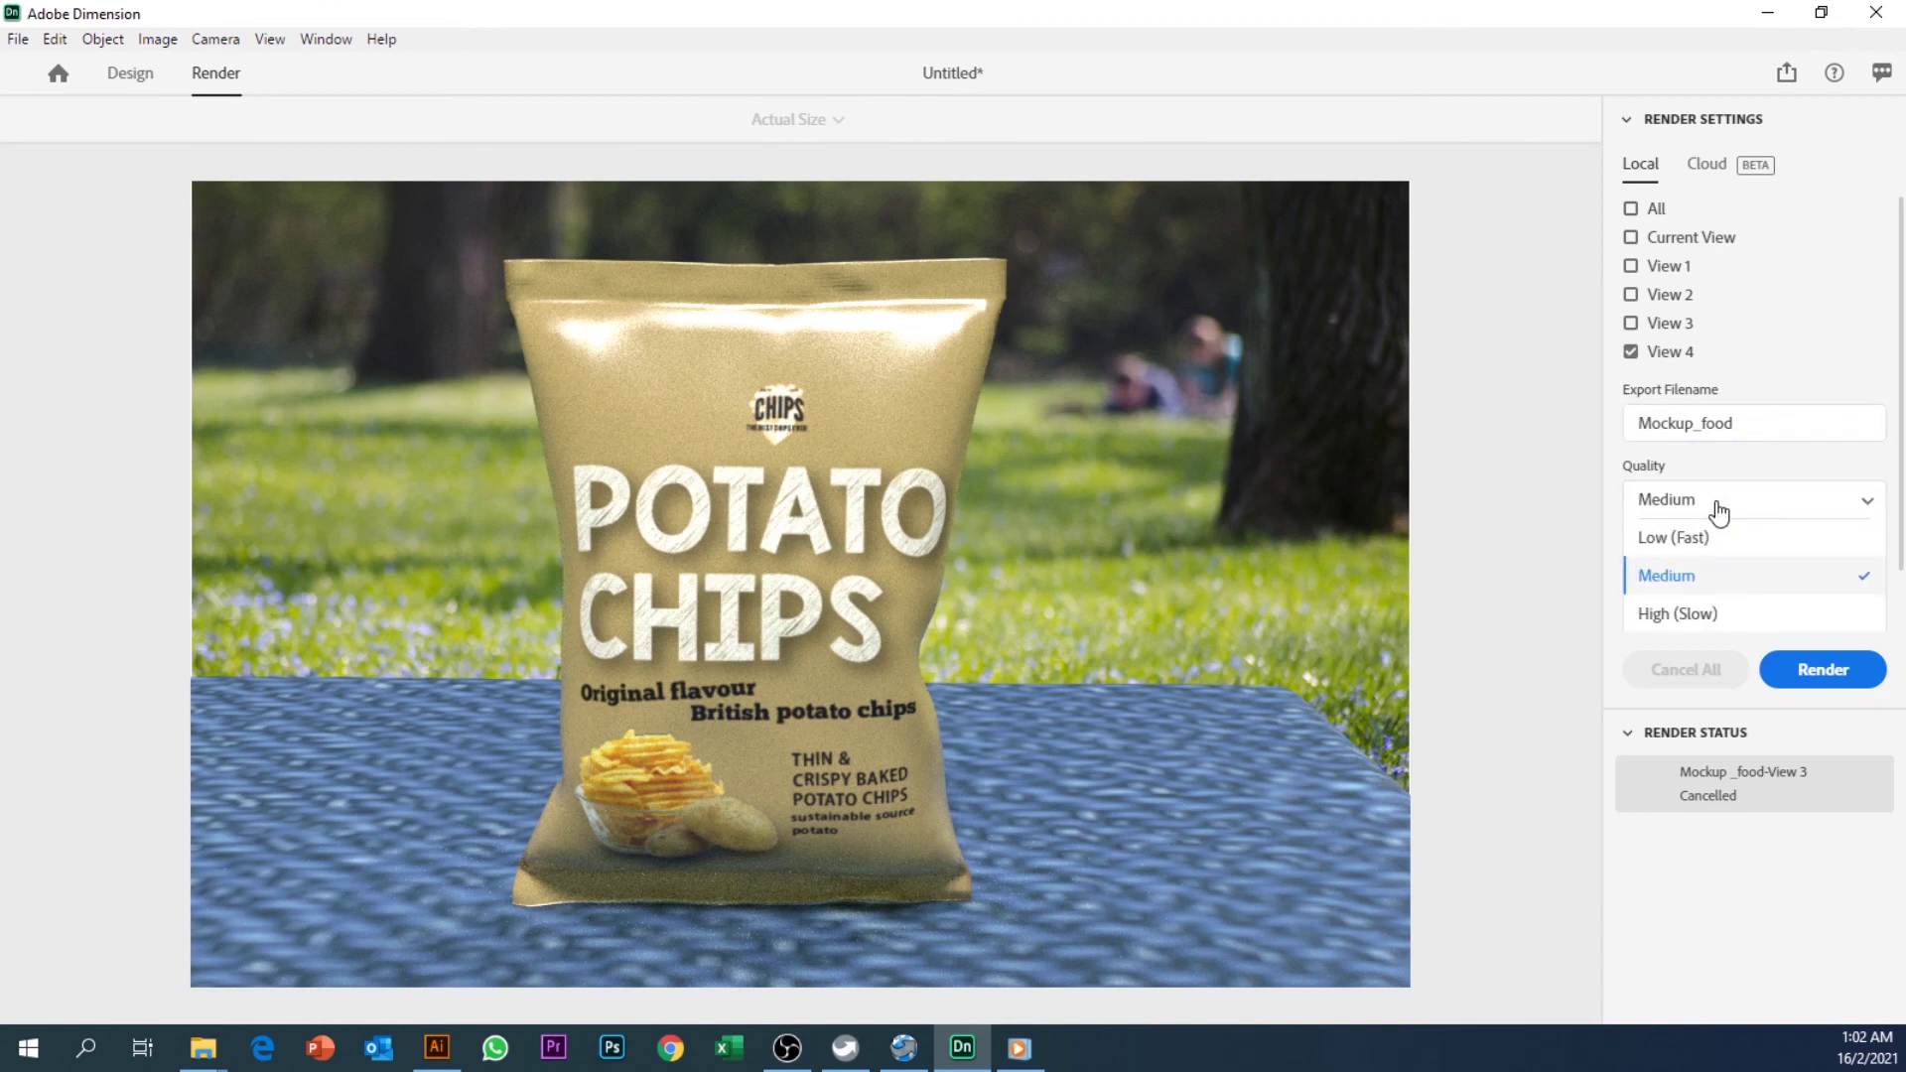
click(1685, 579)
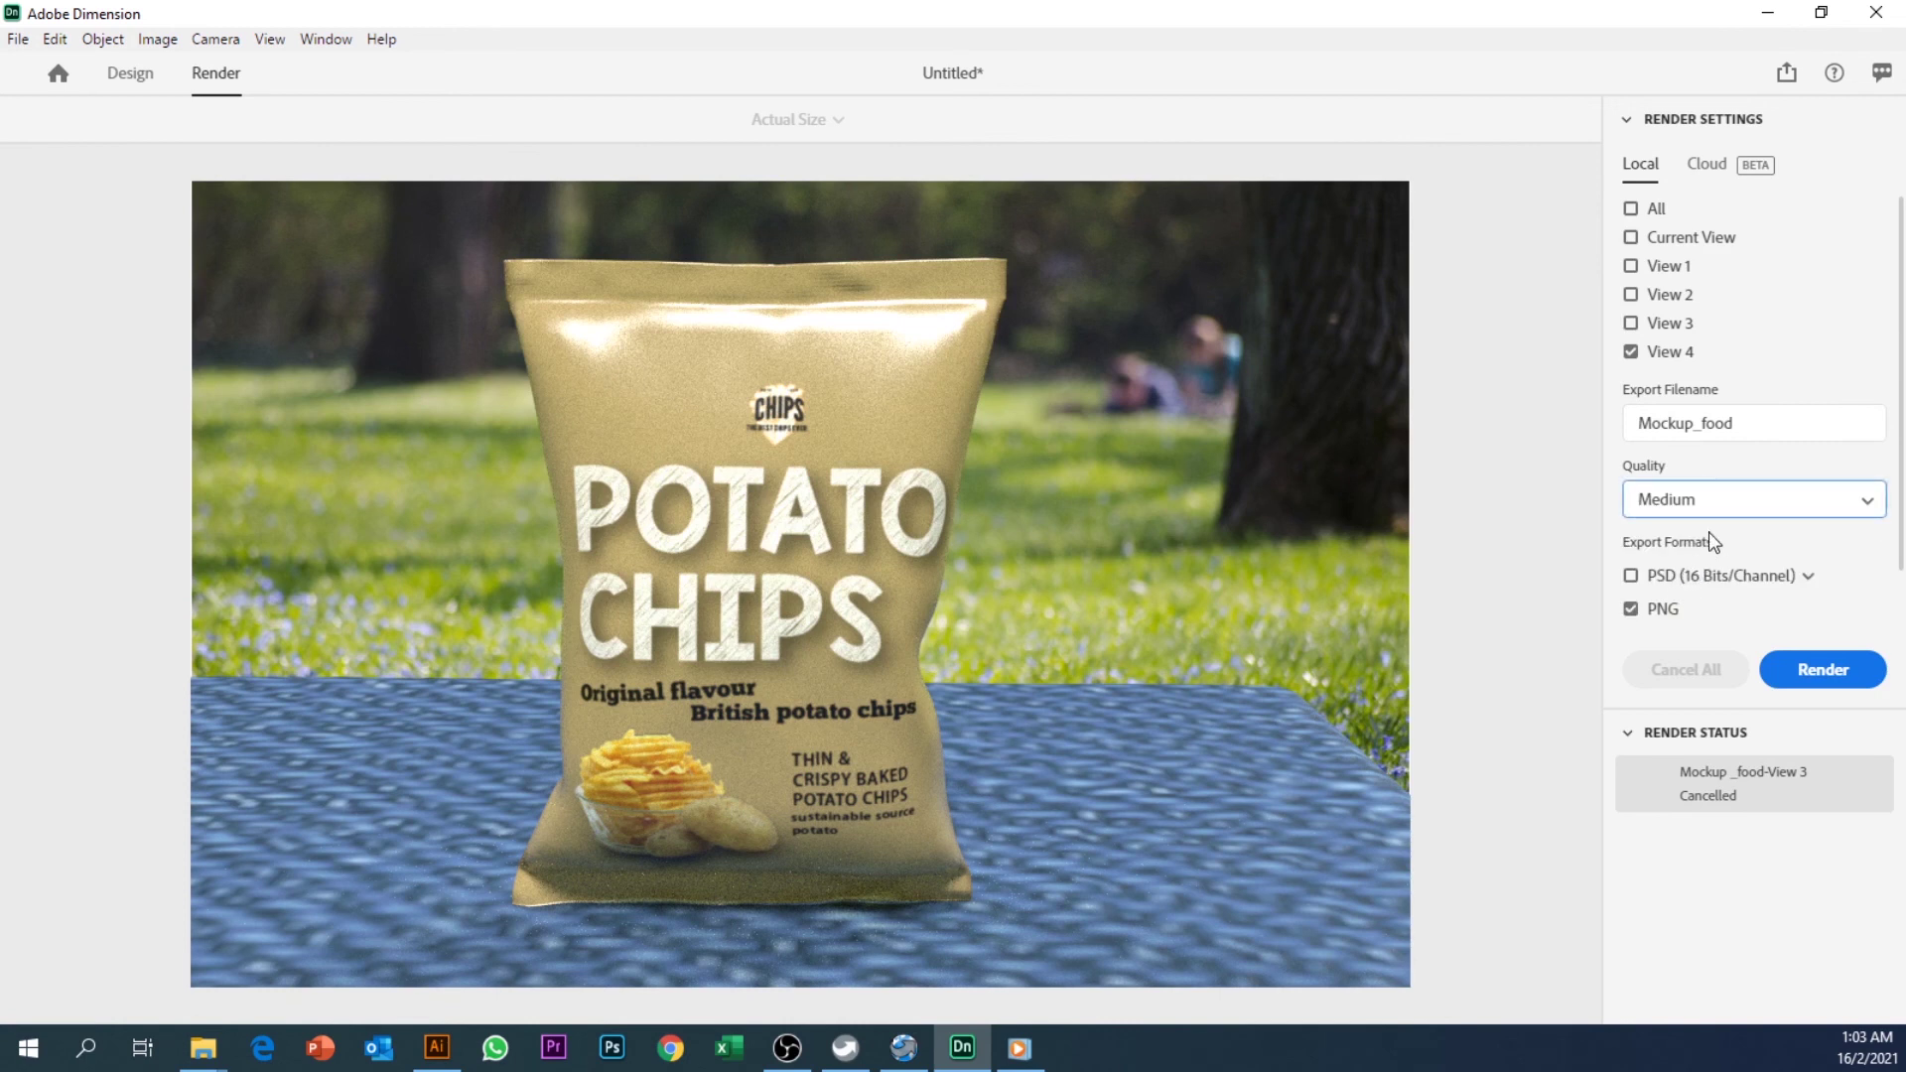
click(1629, 592)
click(1633, 578)
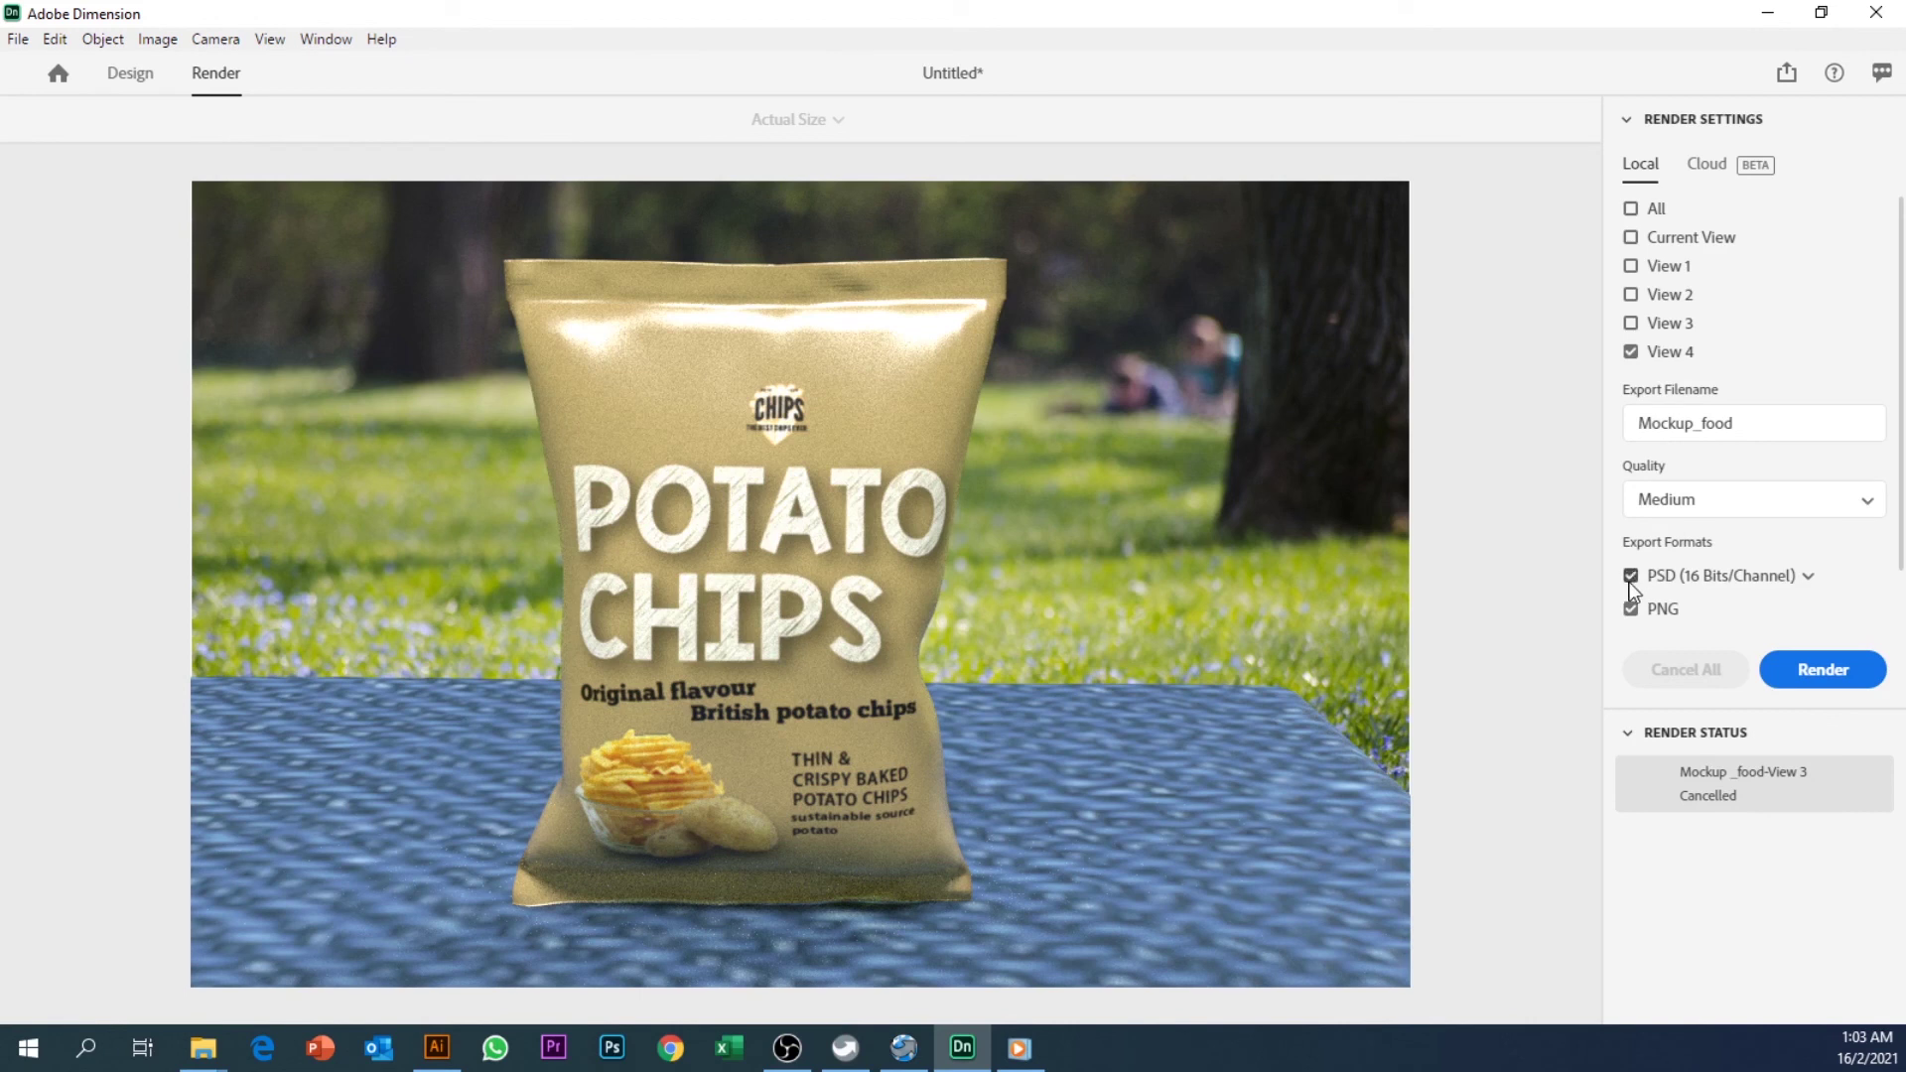
click(1629, 578)
click(1631, 609)
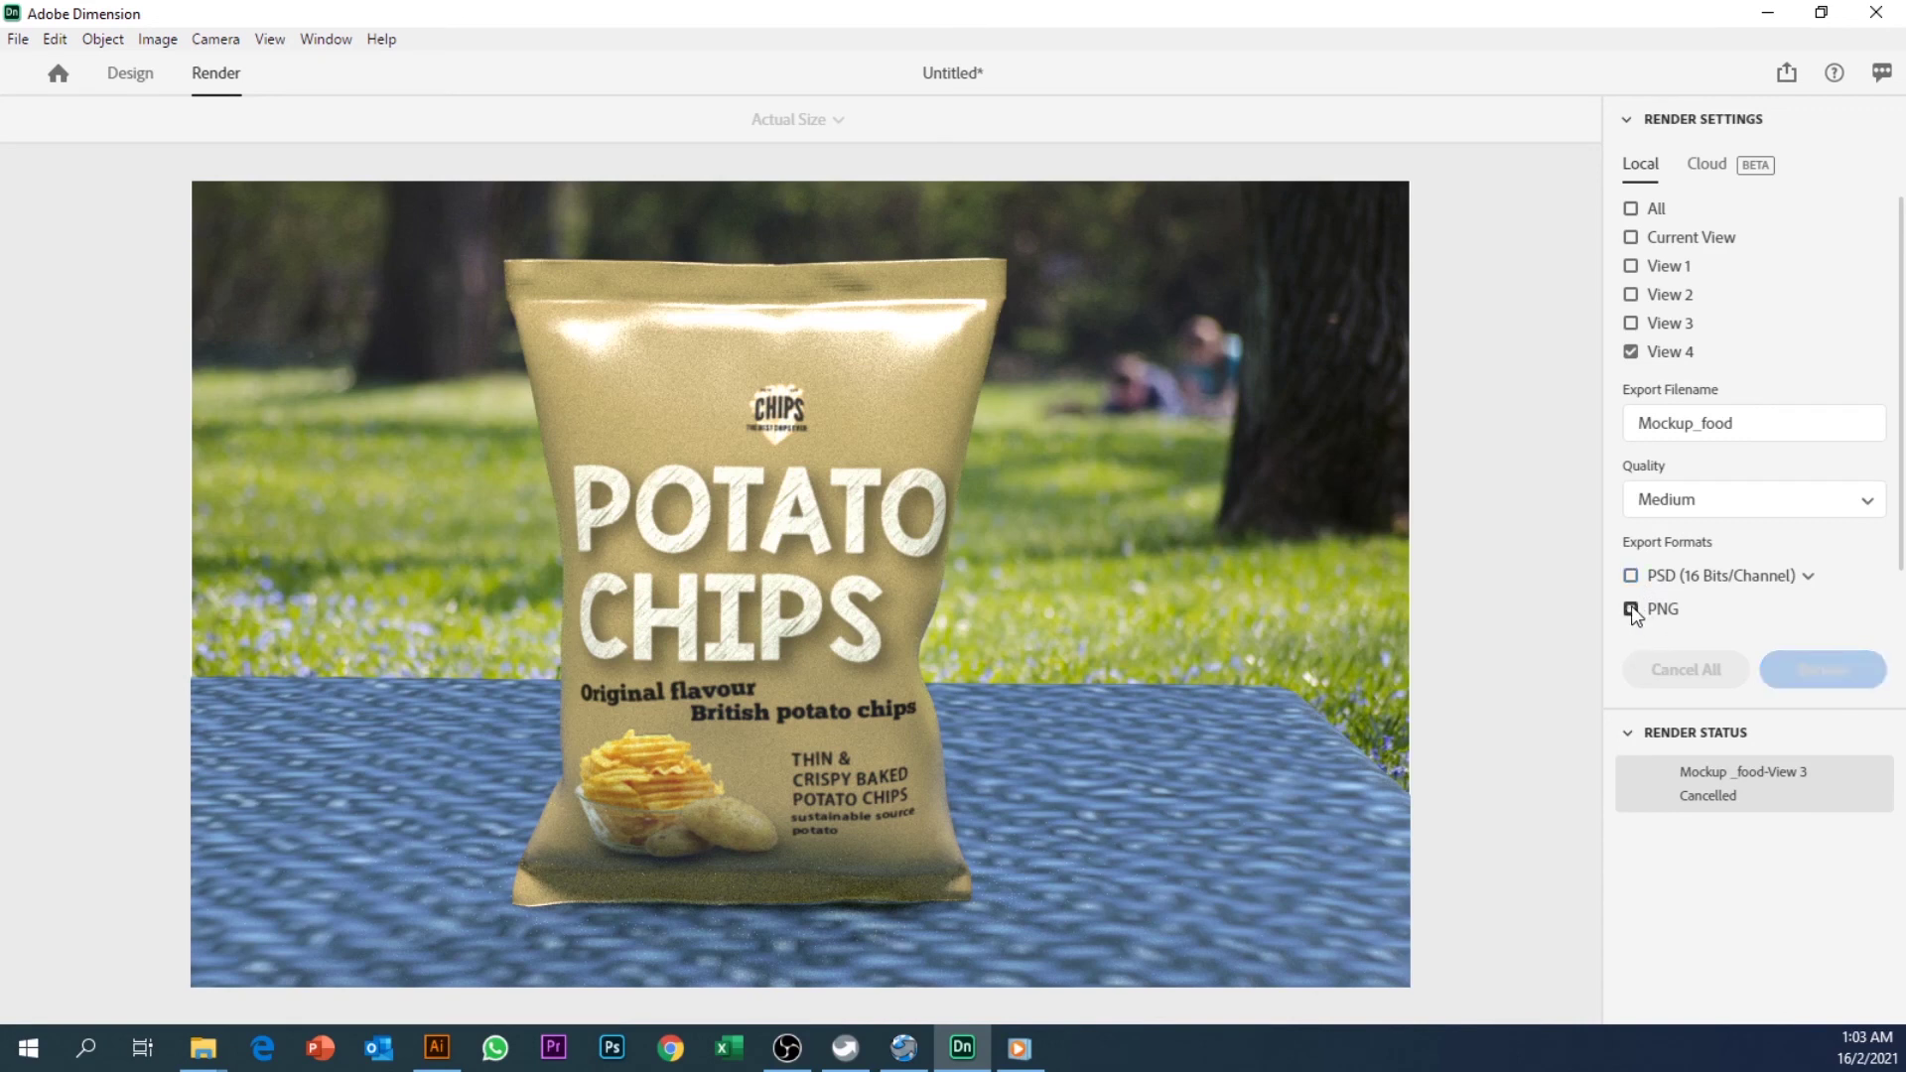
click(1631, 610)
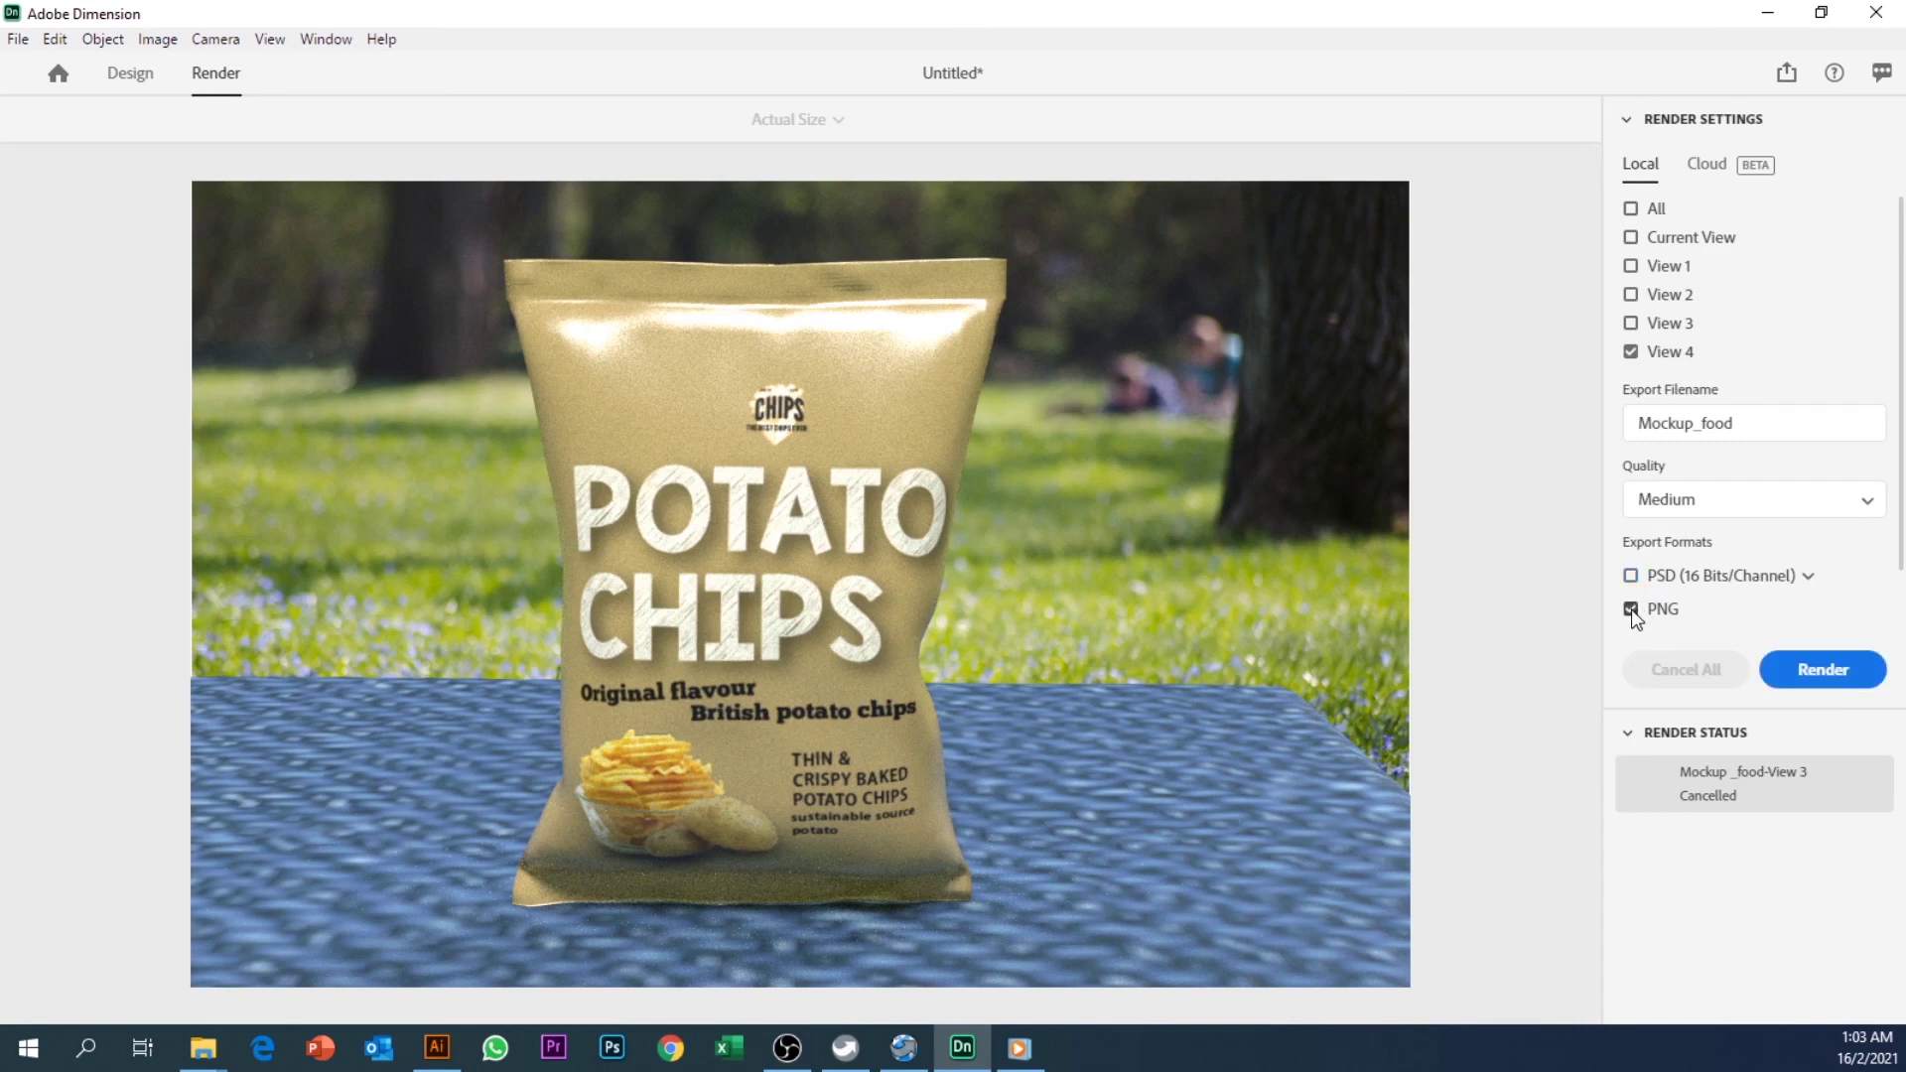
click(1637, 735)
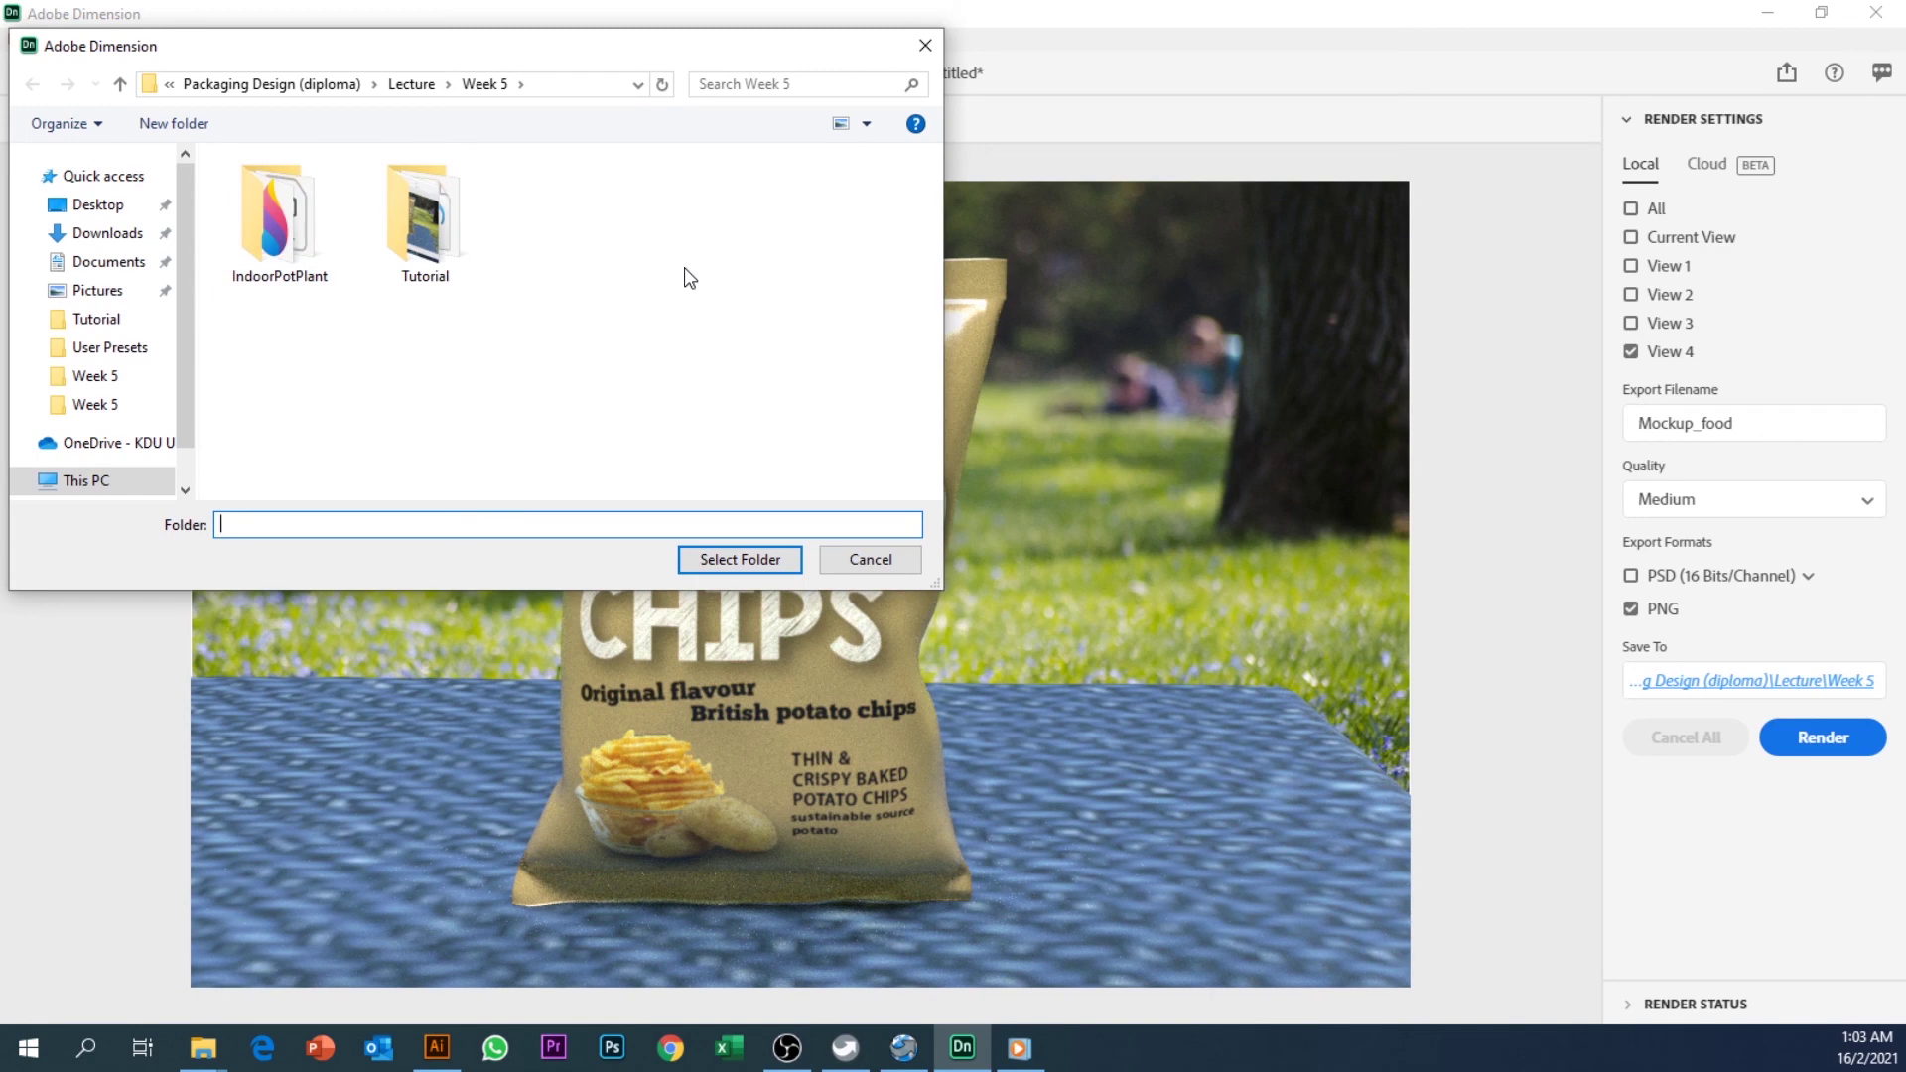
Step: Set the Week 5 folder as the render destination with PNG export on
click(740, 559)
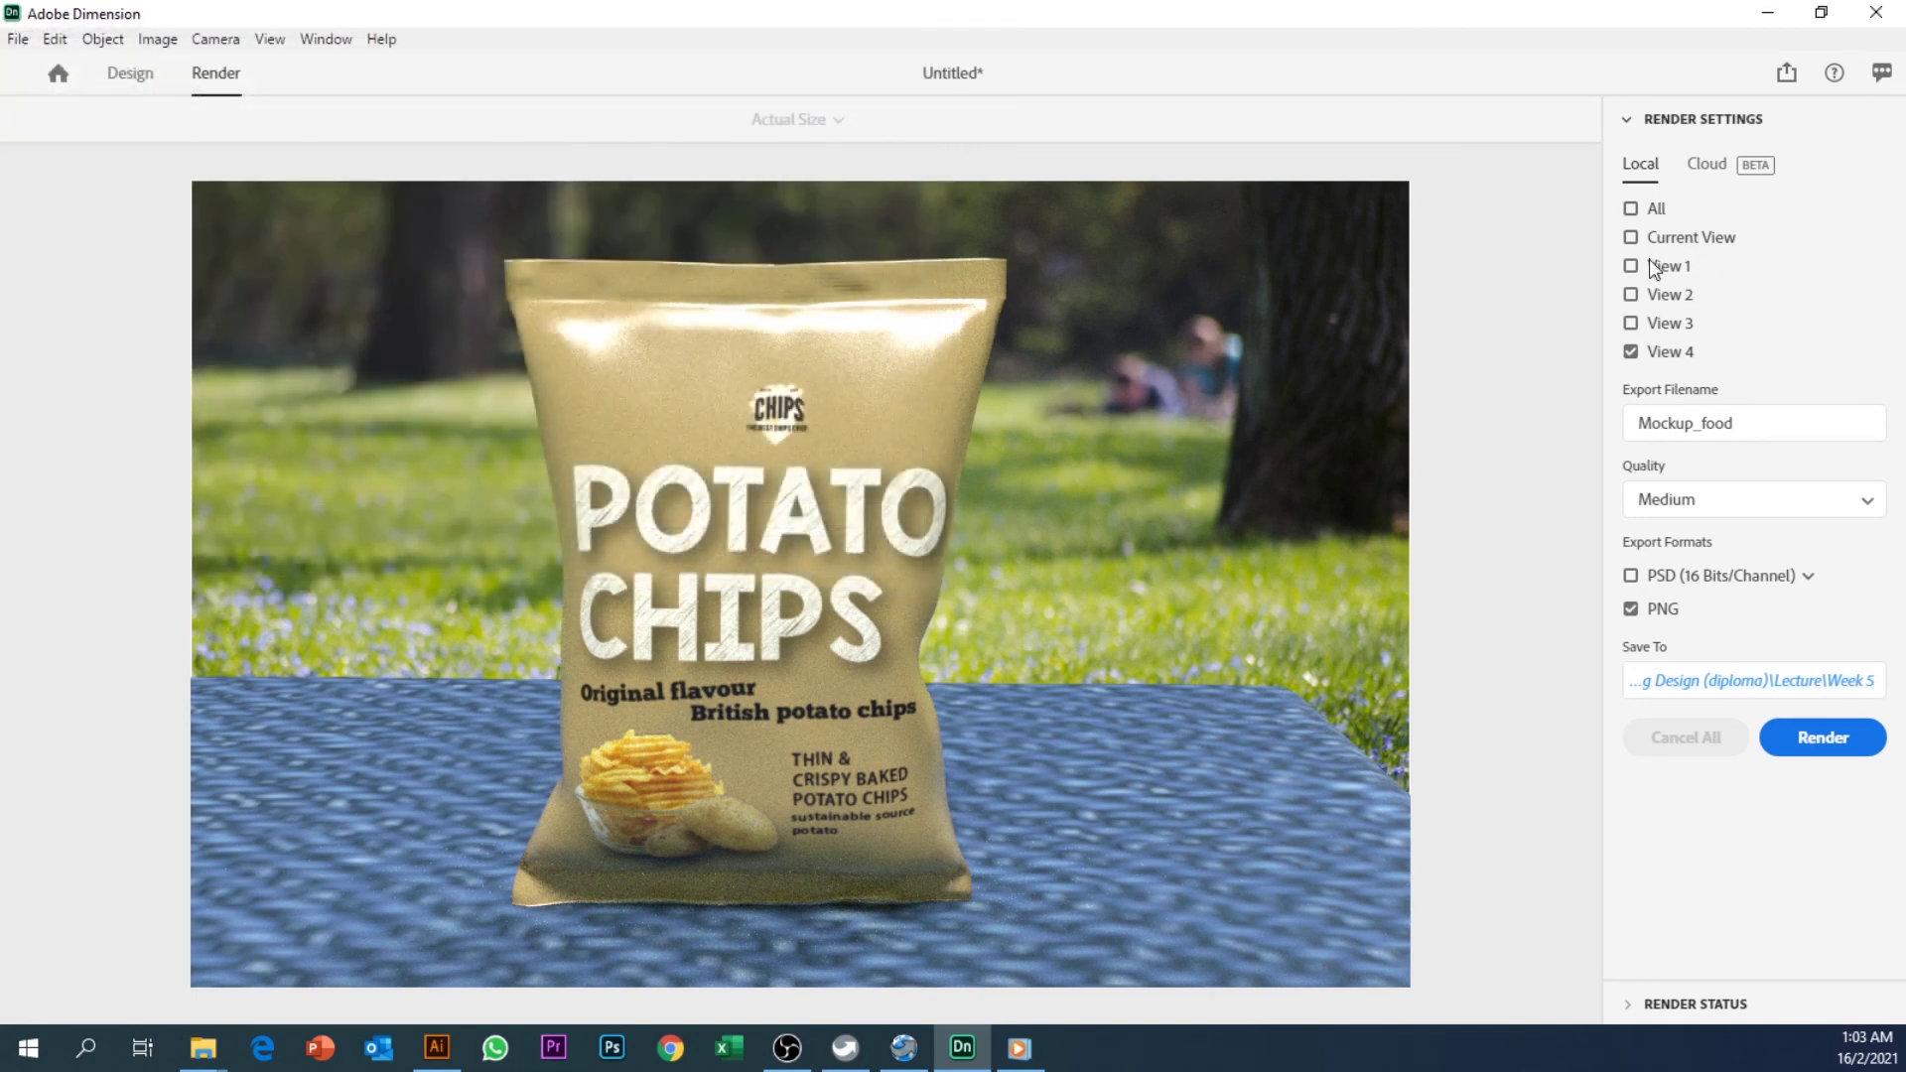
click(1679, 436)
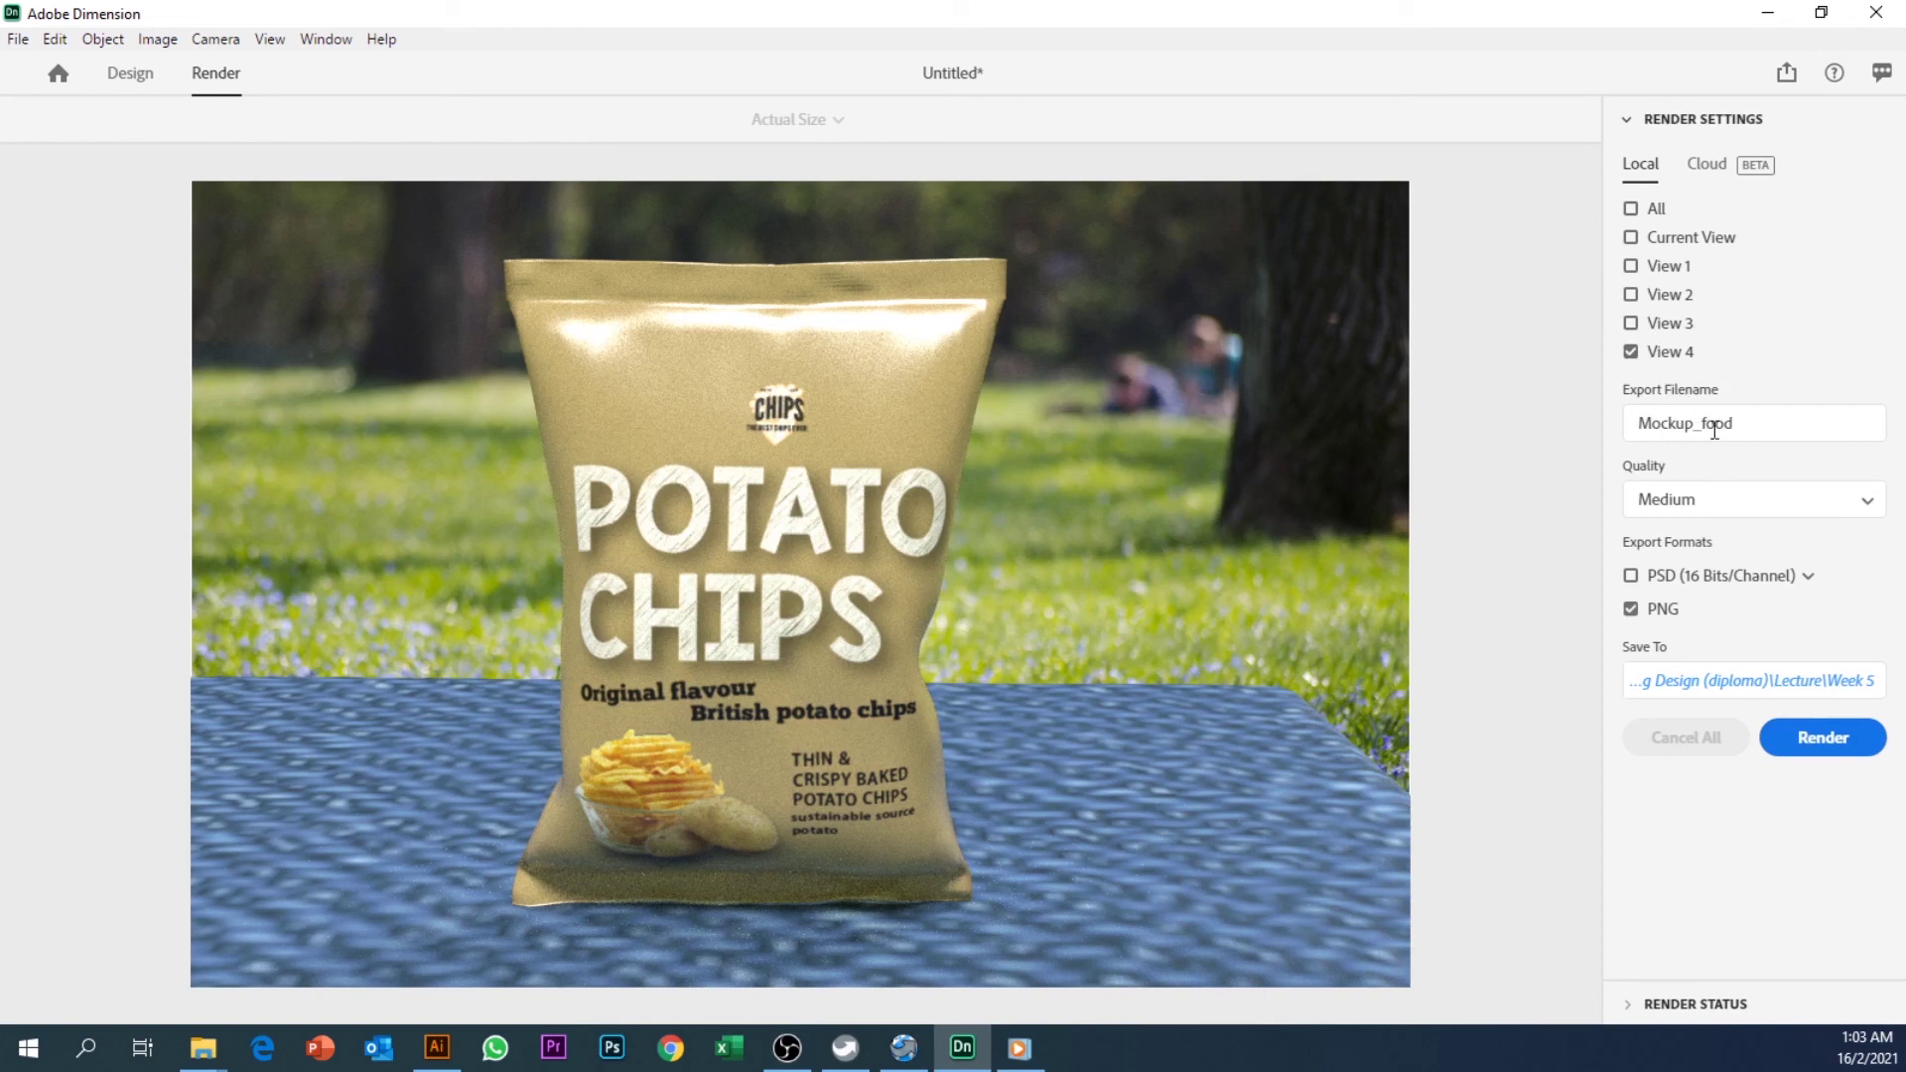
click(1673, 609)
click(1664, 610)
Step: Render View 4 and open the Week 5 folder showing Mockup_food-View 4
click(1790, 755)
click(1081, 519)
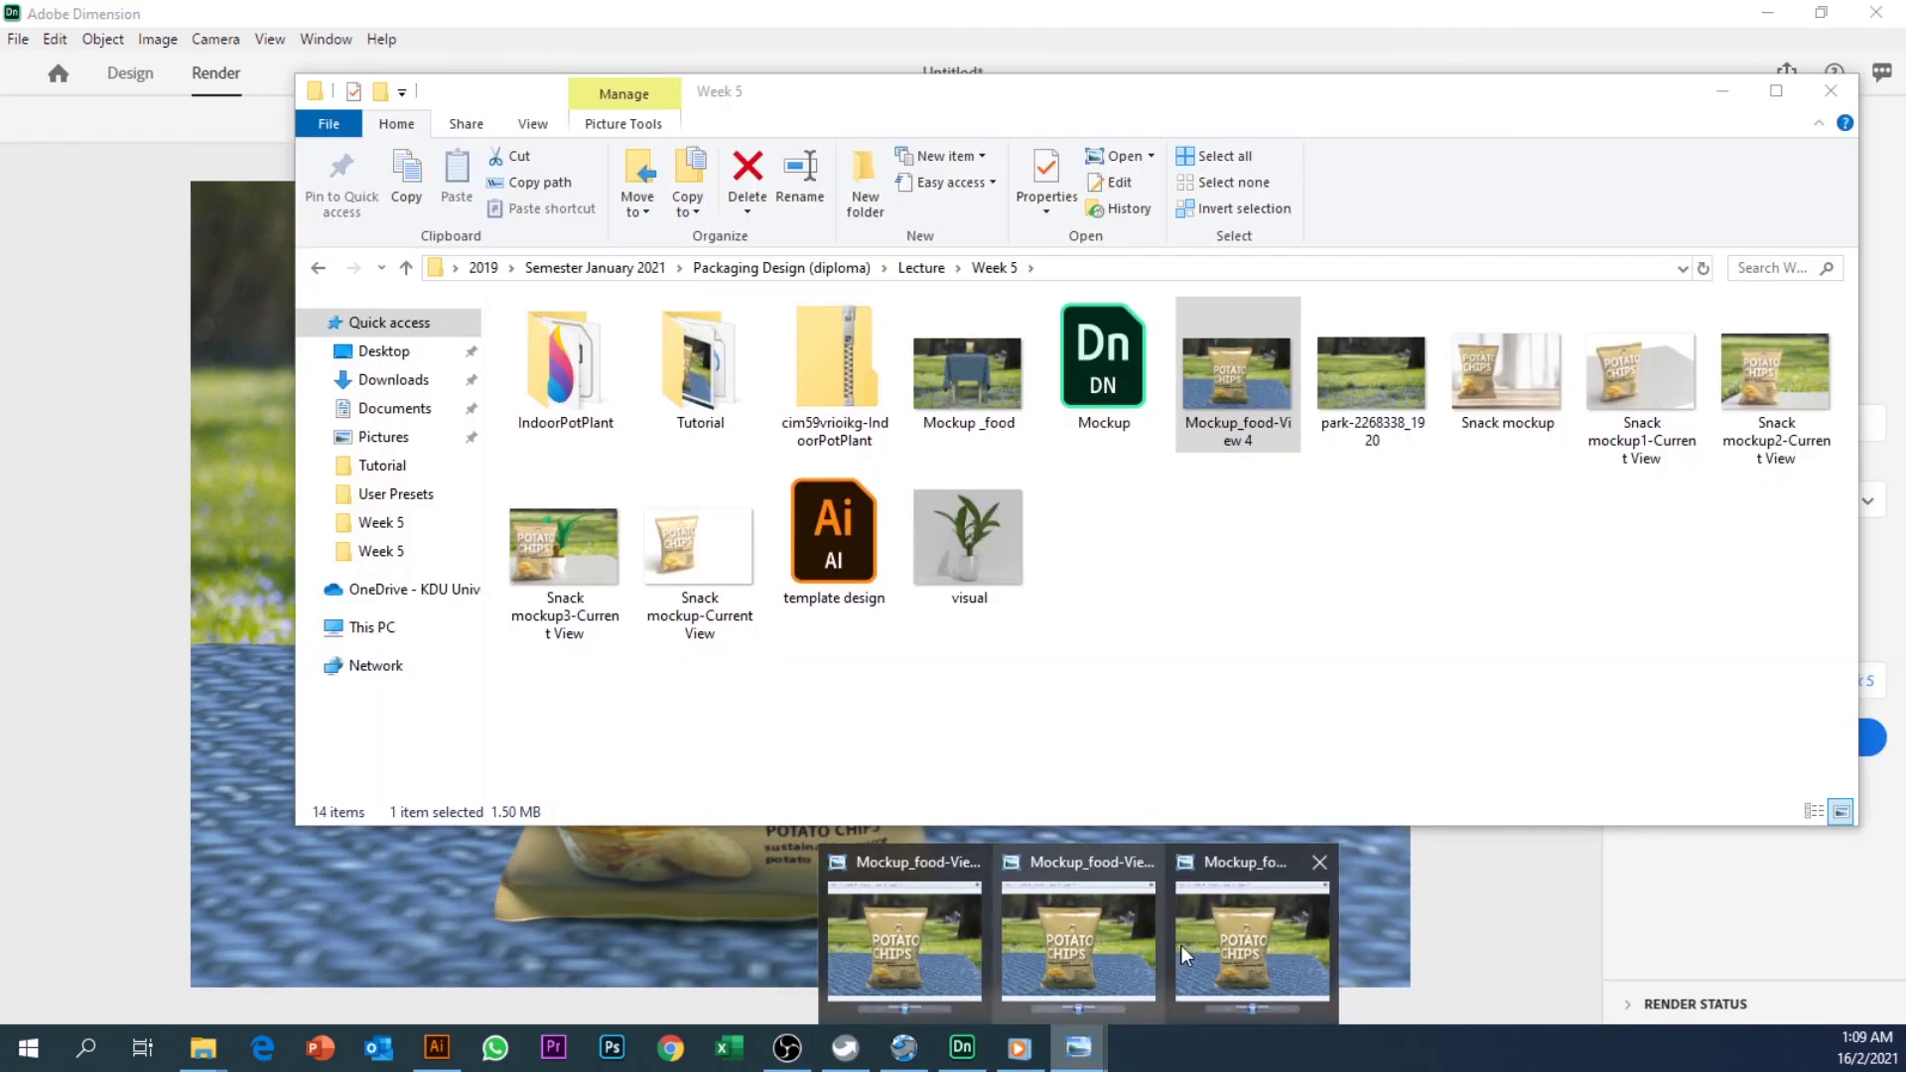
click(1182, 946)
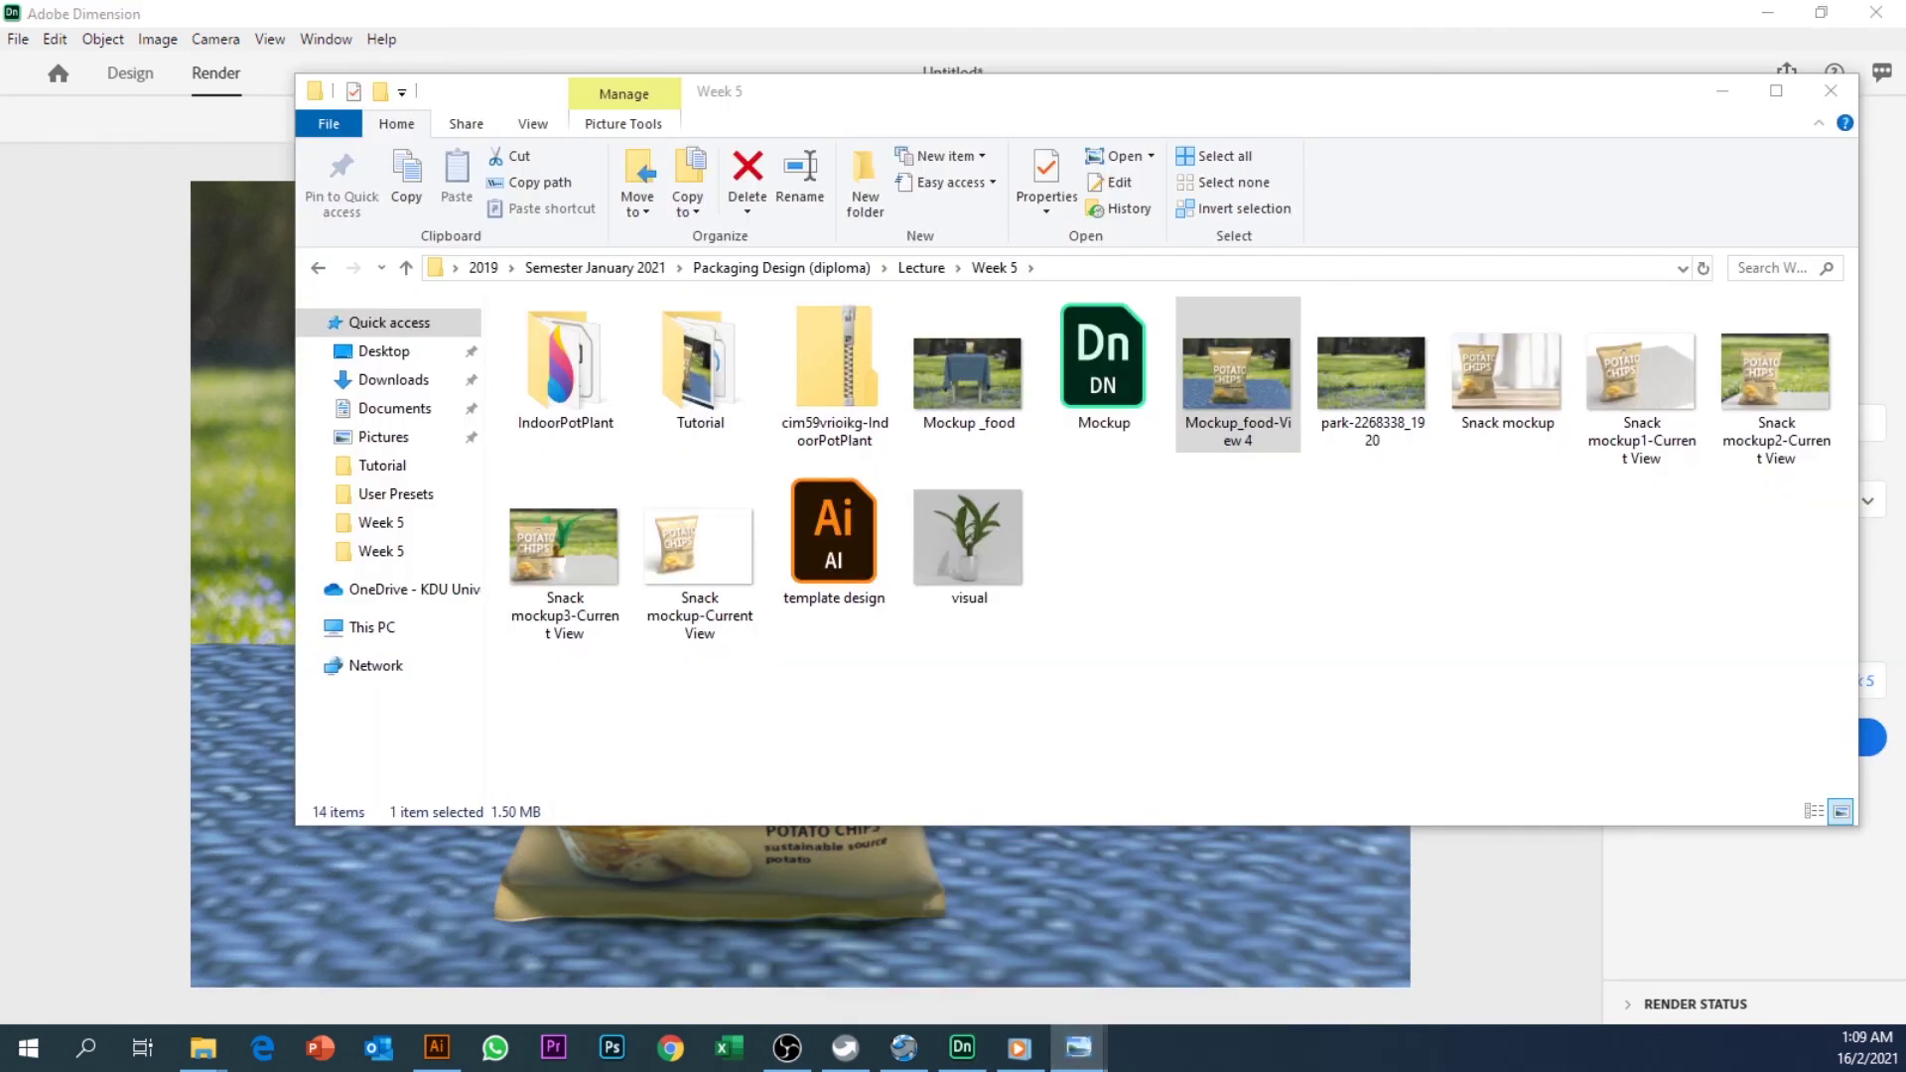